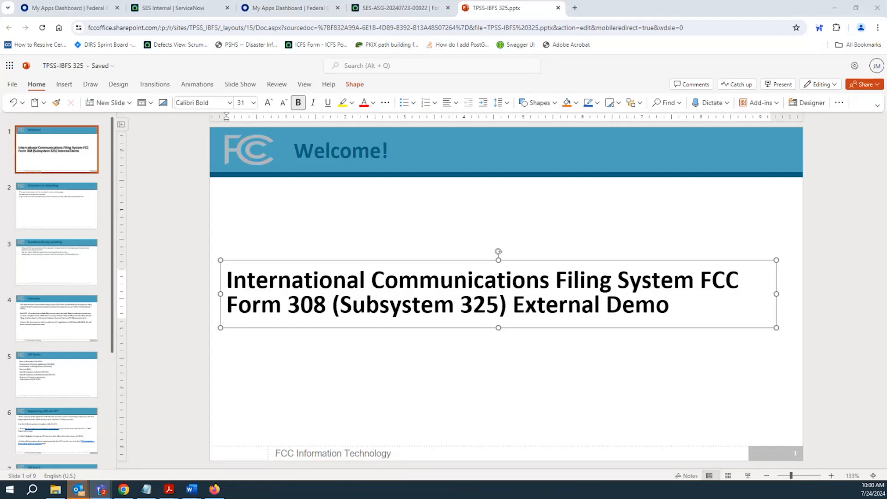
- Highlight "Subsystem 325" in the Welcome slide's title text and keep the presentation in view
{"action": "left_click_drag", "start_coordinate": [348, 304], "coordinate": [499, 310]}
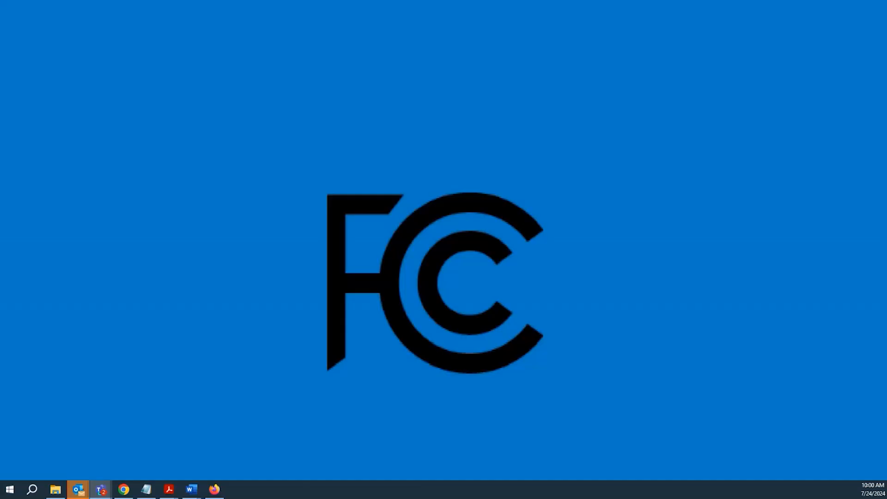
{"action": "key", "text": "alt+Tab"}
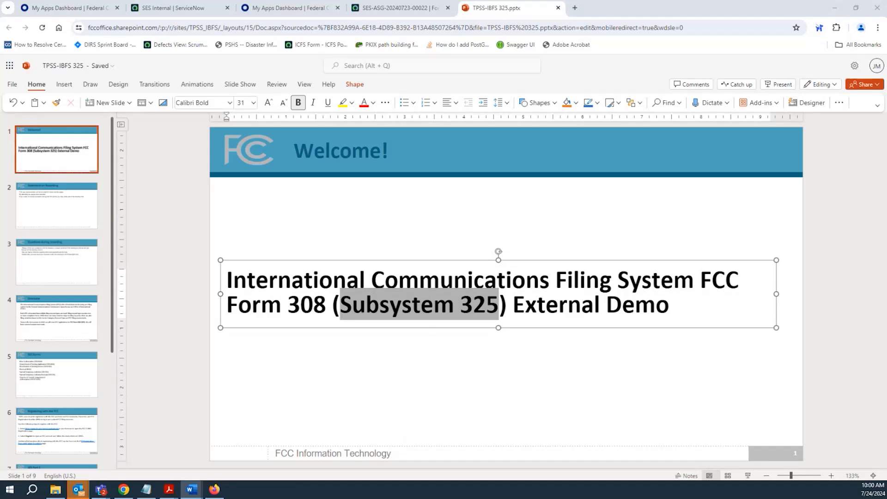
{"action": "key", "text": "alt+Tab"}
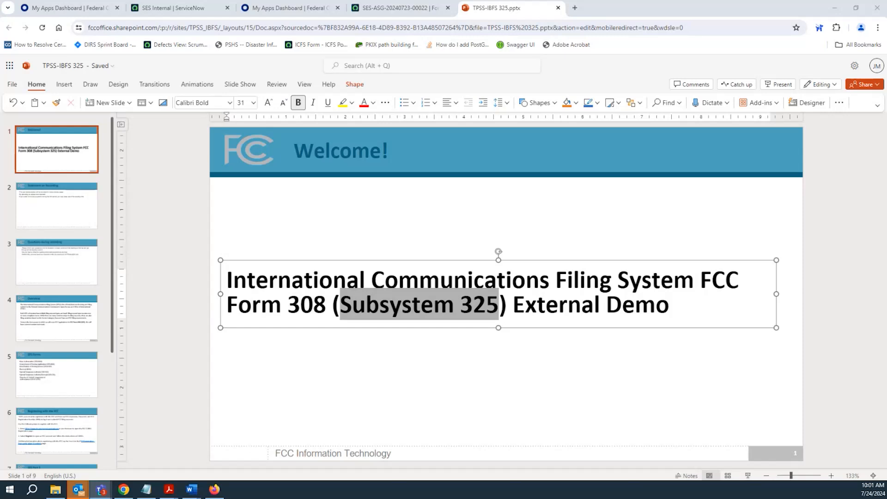
- Go through the Statement on Recording and Questions during recording slides, highlighting the contact e-mail address for questions
{"action": "left_click", "coordinate": [58, 211]}
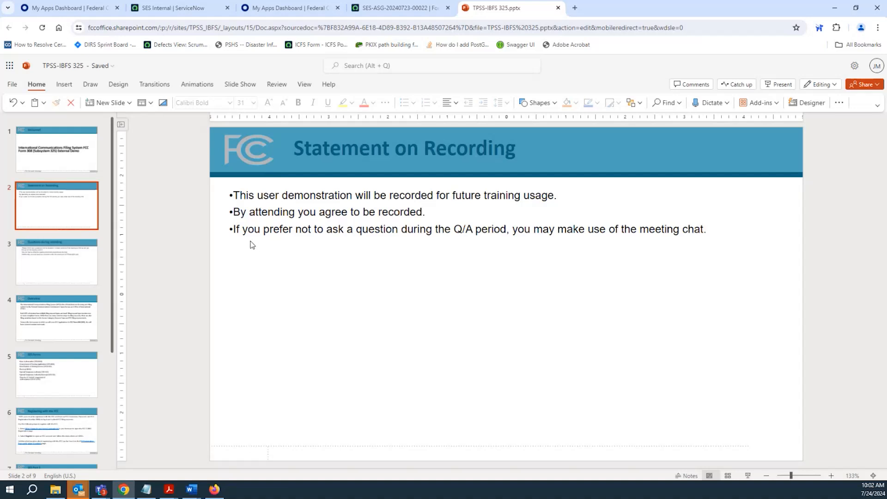
{"action": "left_click", "coordinate": [55, 267]}
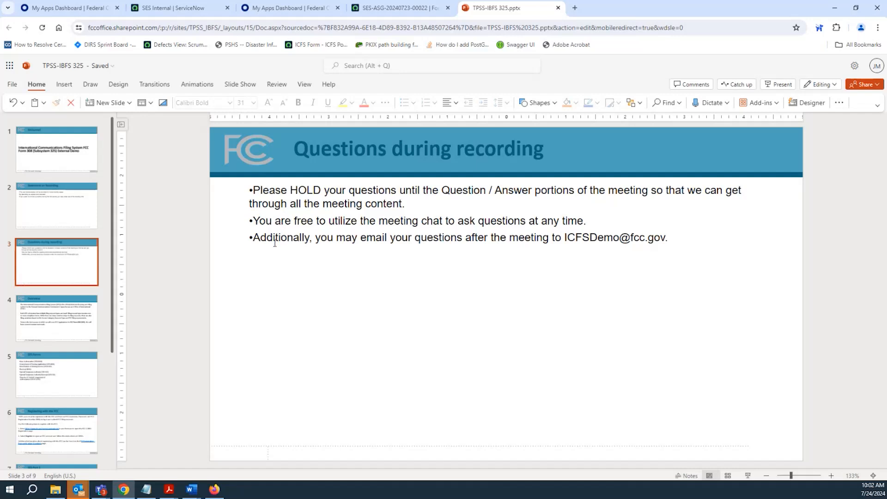
{"action": "left_click", "coordinate": [564, 238]}
{"action": "left_click_drag", "start_coordinate": [565, 238], "coordinate": [665, 245]}
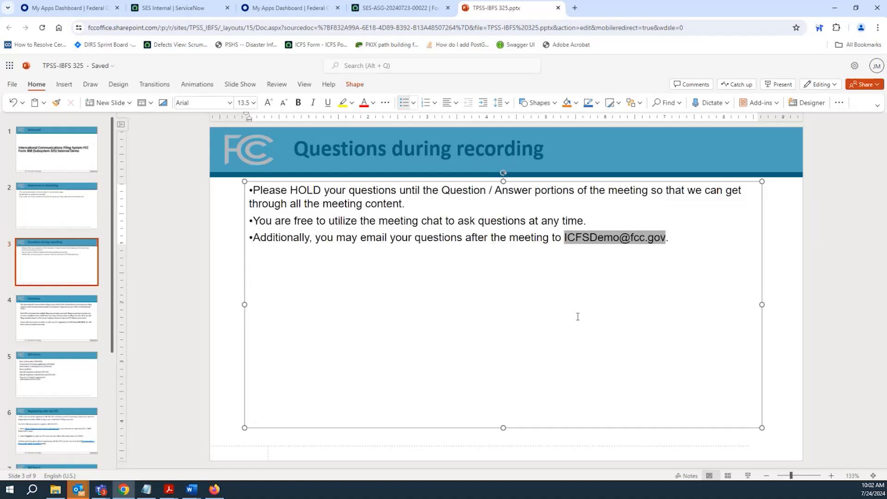
- Show the Overview slide and highlight "International Communications Filing System (ICFS)" in its first paragraph
{"action": "left_click", "coordinate": [56, 312]}
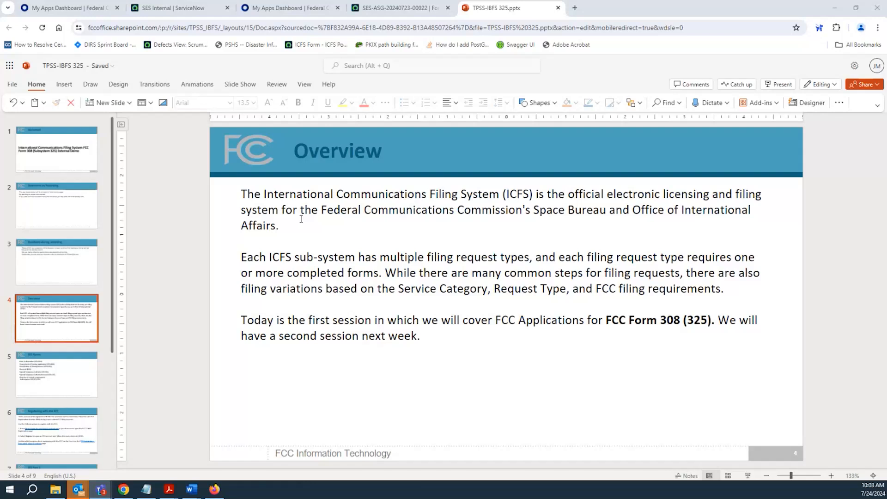
{"action": "left_click_drag", "start_coordinate": [262, 195], "coordinate": [414, 195]}
{"action": "left_click_drag", "start_coordinate": [516, 211], "coordinate": [531, 197]}
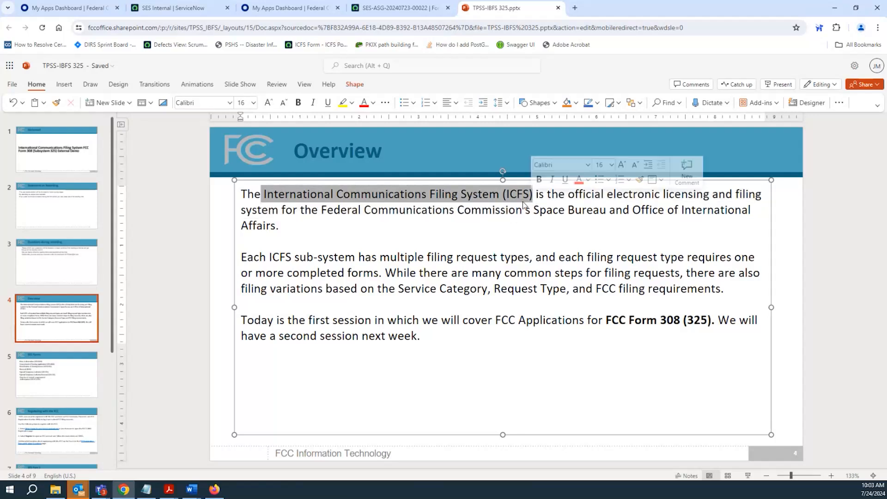
{"action": "left_click", "coordinate": [406, 257]}
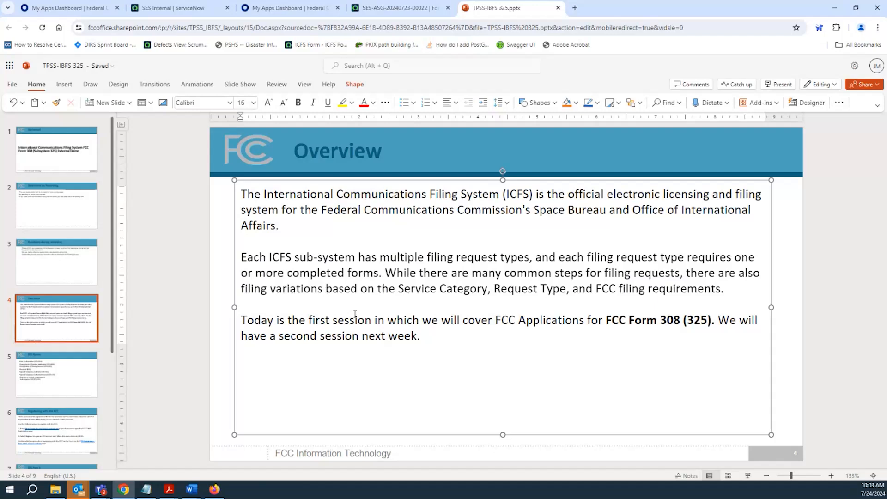
- Highlight the bold form name "FCC Form 308 (325)" in the Overview slide's last paragraph
{"action": "left_click_drag", "start_coordinate": [608, 321], "coordinate": [715, 324]}
{"action": "key", "text": "ctrl+b"}
{"action": "left_click_drag", "start_coordinate": [605, 320], "coordinate": [679, 325]}
{"action": "left_click", "coordinate": [675, 323]}
{"action": "left_click", "coordinate": [696, 321]}
{"action": "double_click", "coordinate": [676, 322]}
{"action": "left_click_drag", "start_coordinate": [630, 322], "coordinate": [680, 323]}
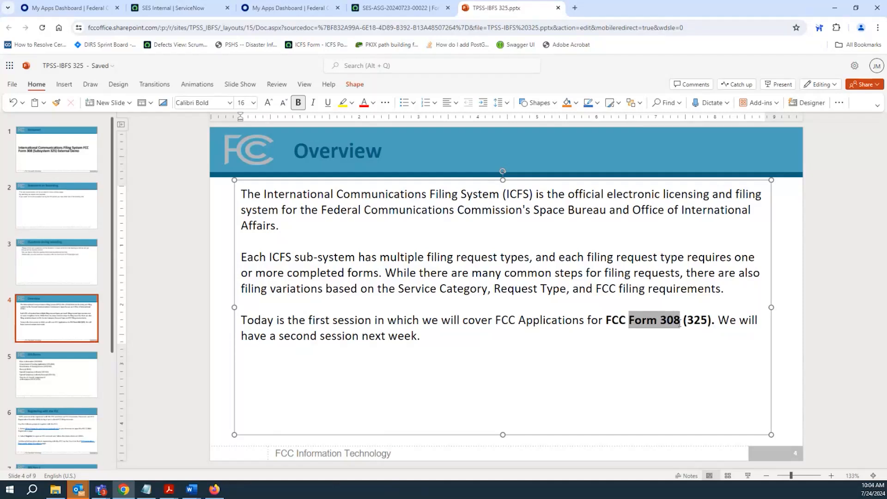
{"action": "left_click", "coordinate": [667, 322]}
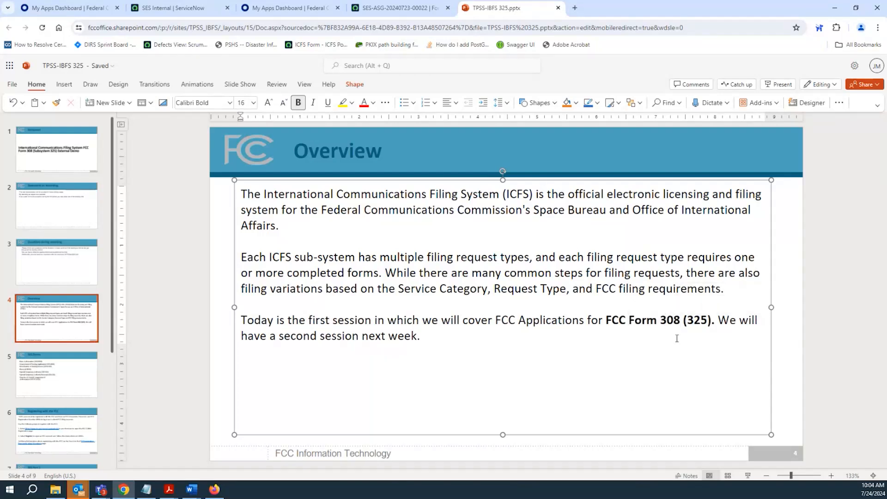
- Point out the numbers 325 and 308 individually in the Overview slide's form name by highlighting each
{"action": "double_click", "coordinate": [695, 324]}
{"action": "left_click", "coordinate": [695, 321]}
{"action": "triple_click", "coordinate": [695, 320]}
{"action": "left_click", "coordinate": [695, 320]}
{"action": "left_click", "coordinate": [673, 320]}
{"action": "double_click", "coordinate": [673, 320]}
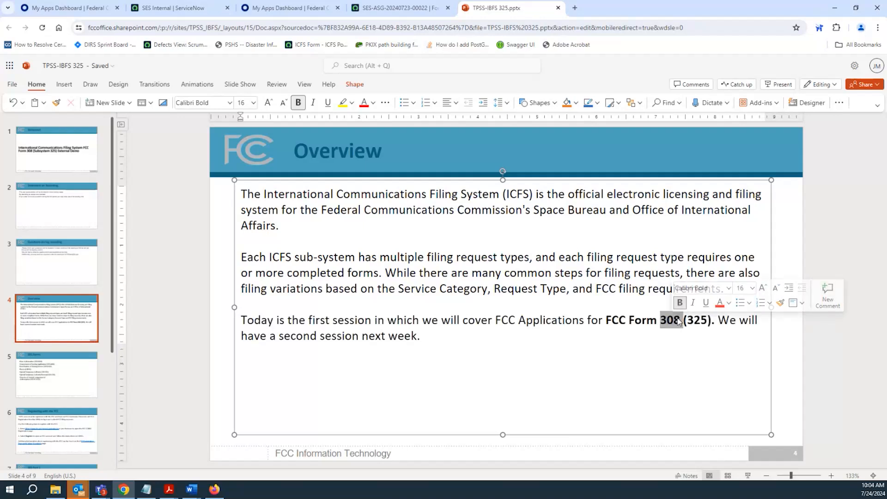
{"action": "left_click", "coordinate": [673, 322]}
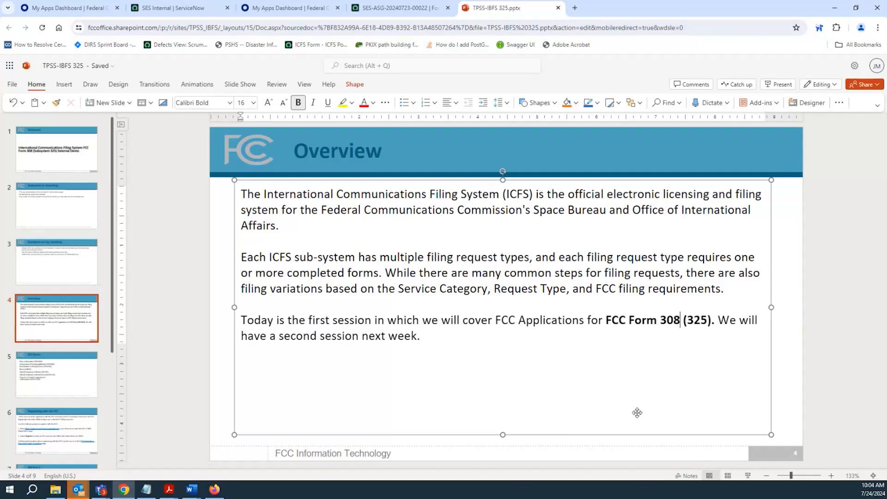
- Show the SES Forms slide and highlight New Authorization (325-NEW), followed by the six form types below it
{"action": "mouse_move", "coordinate": [150, 491]}
{"action": "left_click", "coordinate": [63, 370]}
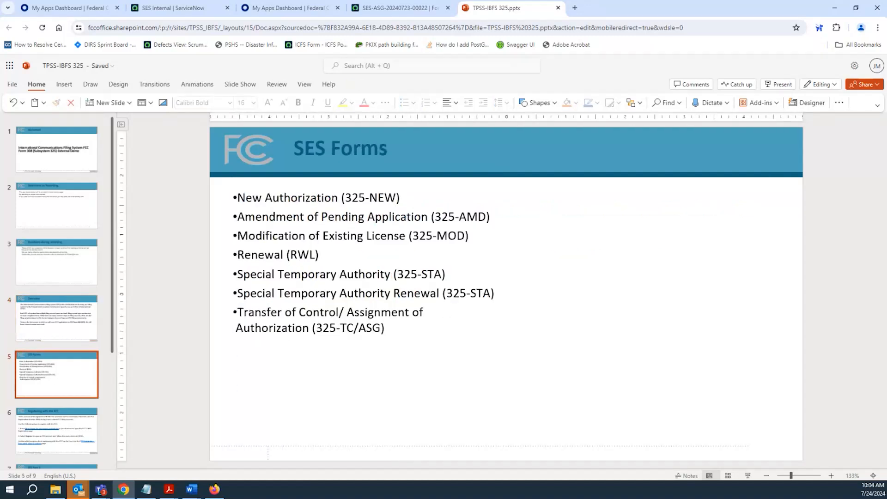
{"action": "left_click", "coordinate": [235, 196]}
{"action": "left_click_drag", "start_coordinate": [235, 196], "coordinate": [398, 205]}
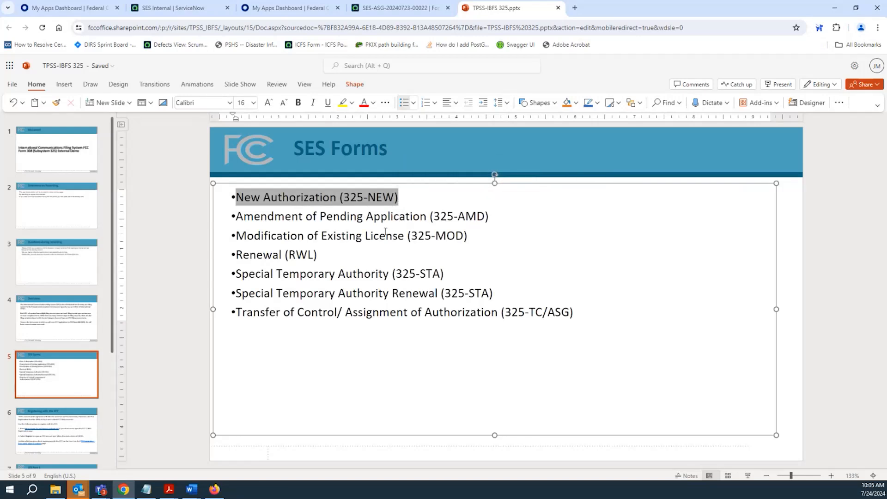
{"action": "left_click", "coordinate": [342, 215]}
{"action": "left_click_drag", "start_coordinate": [235, 216], "coordinate": [575, 316]}
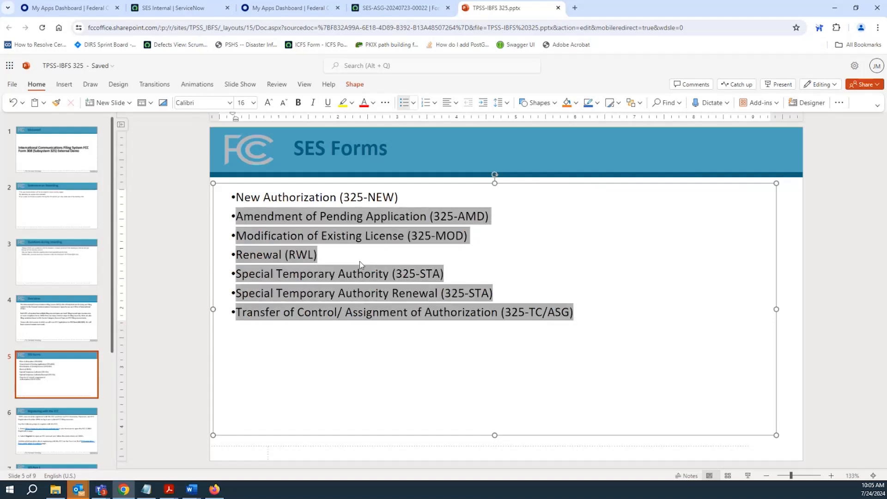
{"action": "left_click", "coordinate": [289, 221]}
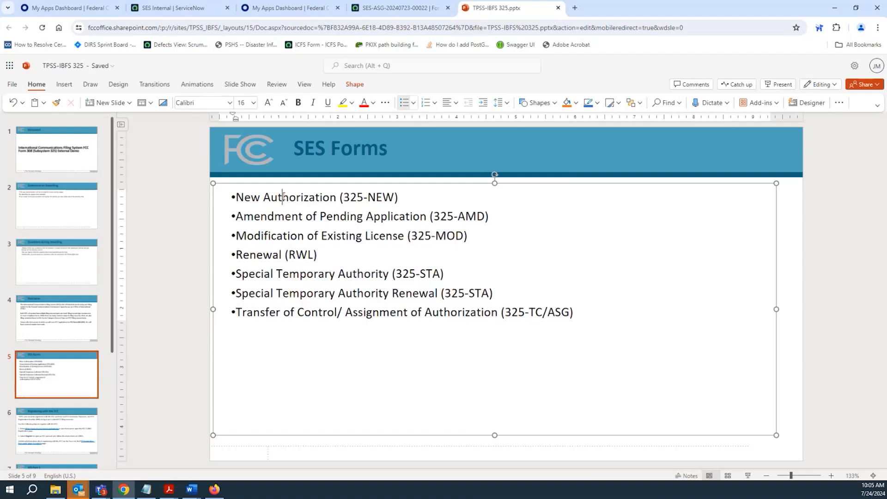
- Highlight the New Authorization and Amendment of Pending Application entries alternately in the SES Forms list
{"action": "triple_click", "coordinate": [284, 199]}
{"action": "double_click", "coordinate": [286, 217]}
{"action": "left_click", "coordinate": [279, 203]}
{"action": "double_click", "coordinate": [279, 206]}
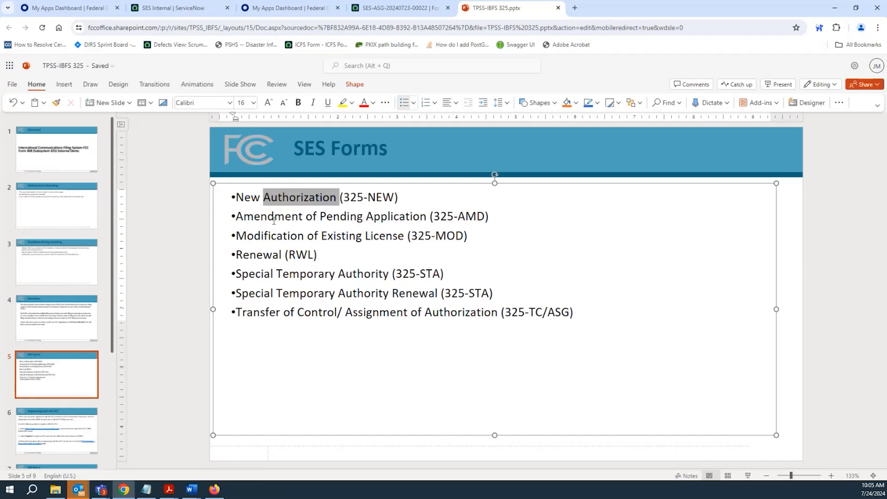
{"action": "triple_click", "coordinate": [274, 219]}
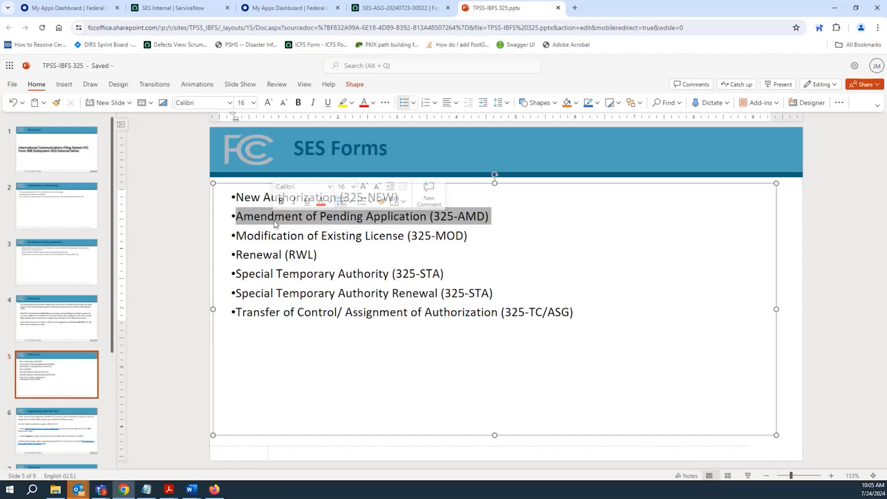
{"action": "left_click", "coordinate": [276, 219]}
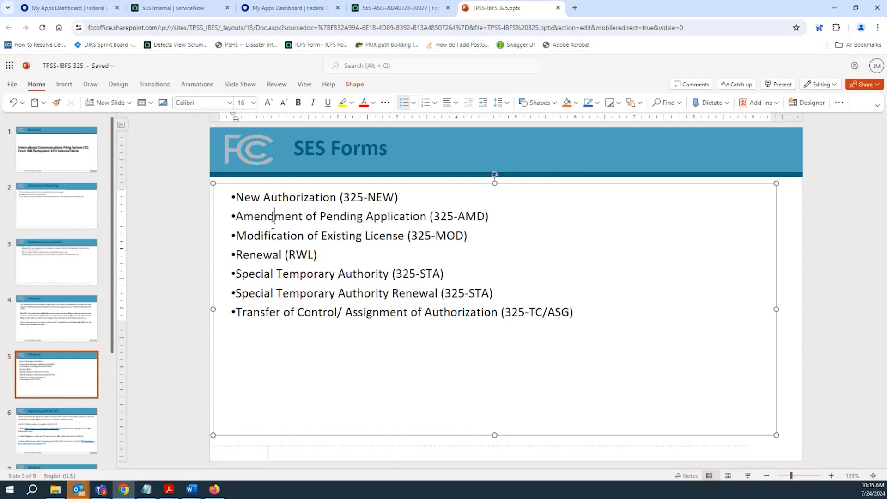
{"action": "double_click", "coordinate": [264, 197]}
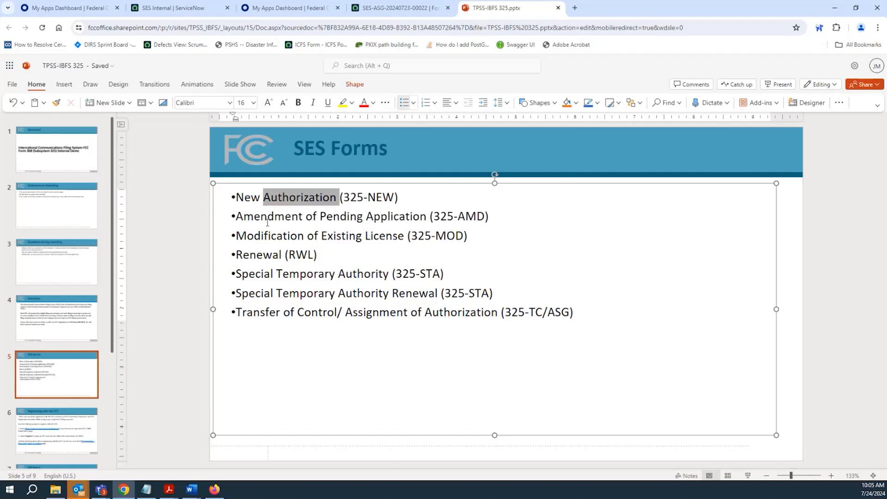
{"action": "left_click", "coordinate": [276, 268]}
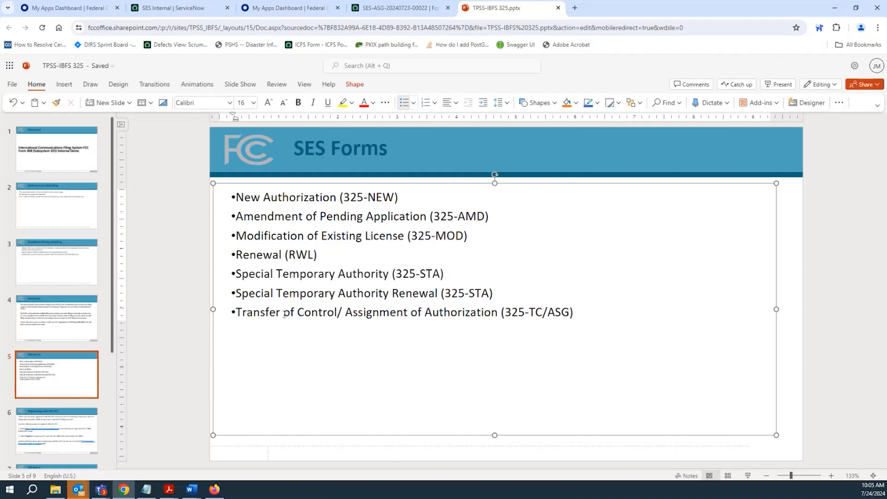
- Highlight Special Temporary Authority (325-STA) and the Transfer of Control/ Assignment of Authorization (325-TC/ASG) entry in the list
{"action": "double_click", "coordinate": [284, 276]}
{"action": "left_click", "coordinate": [284, 277]}
{"action": "left_click_drag", "start_coordinate": [442, 272], "coordinate": [236, 280]}
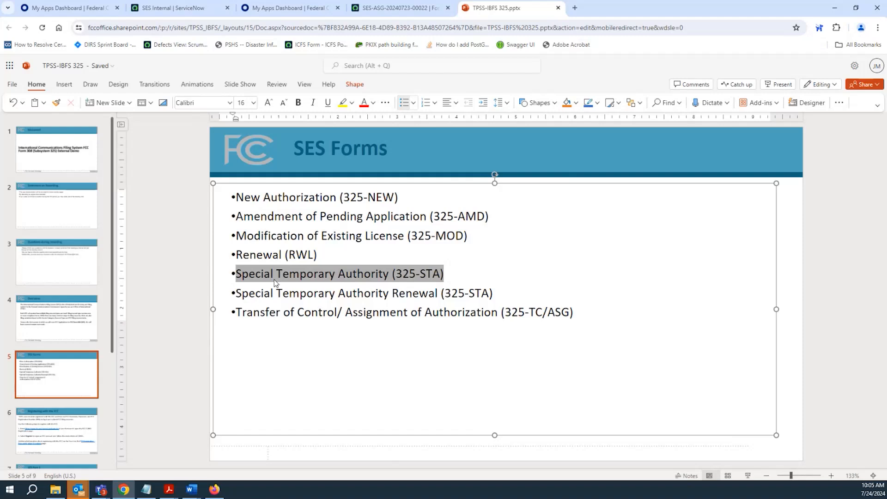
{"action": "left_click", "coordinate": [245, 294]}
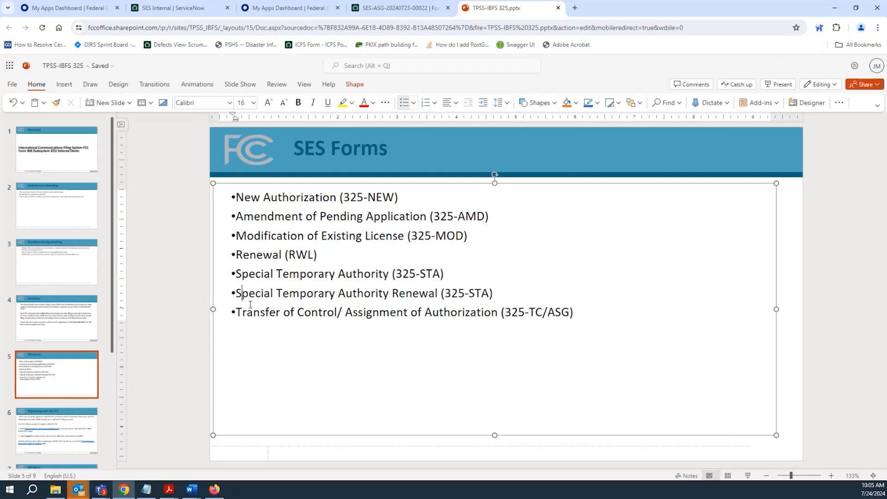
{"action": "left_click_drag", "start_coordinate": [236, 313], "coordinate": [583, 310]}
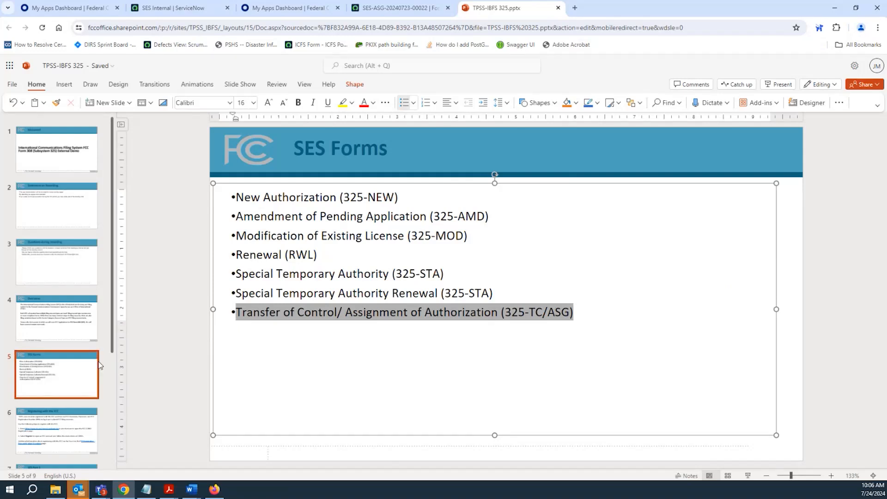
- Show the Registering with the FCC slide and highlight the opening statement that ICFS users must be registered
{"action": "left_click", "coordinate": [78, 427]}
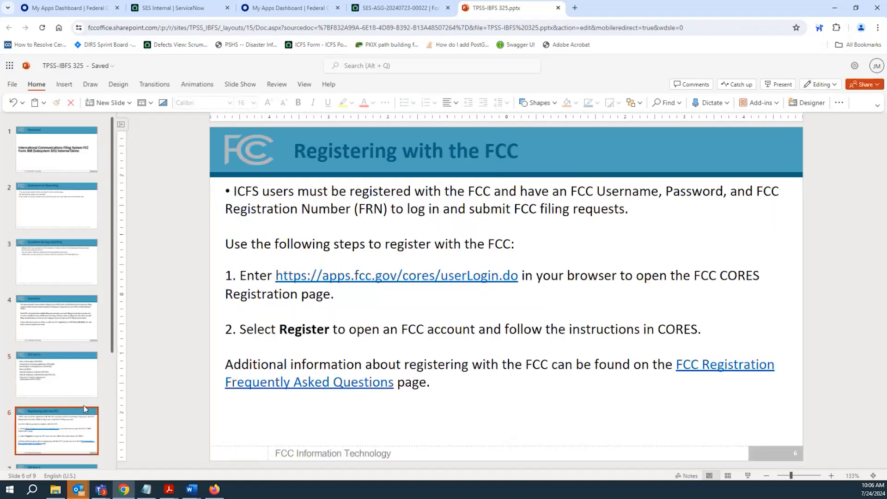
{"action": "triple_click", "coordinate": [252, 203]}
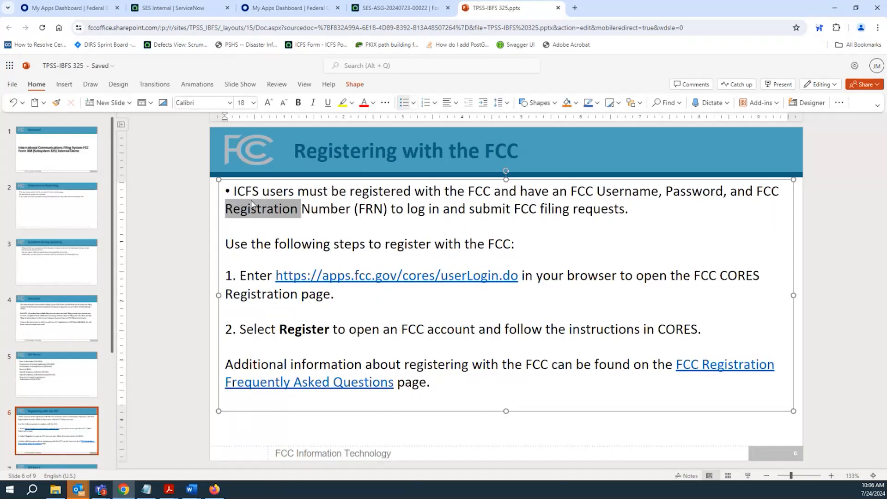
{"action": "left_click", "coordinate": [246, 204]}
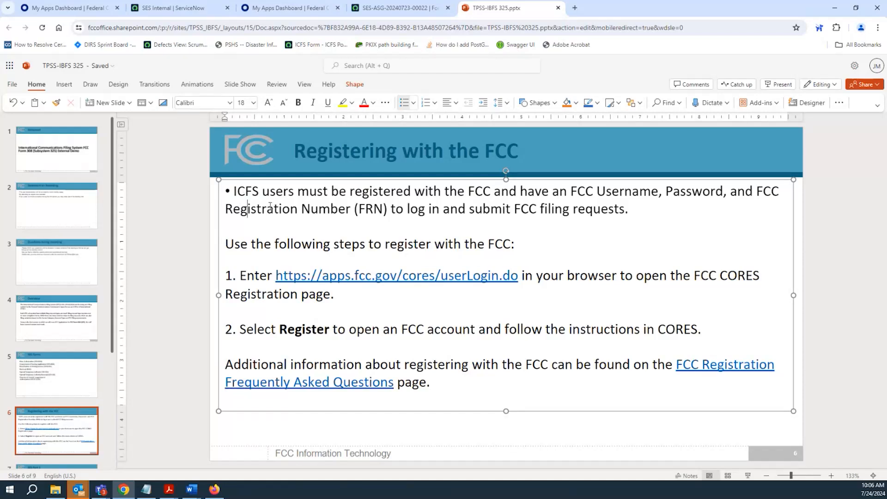
{"action": "left_click", "coordinate": [234, 191]}
{"action": "left_click_drag", "start_coordinate": [234, 191], "coordinate": [550, 192]}
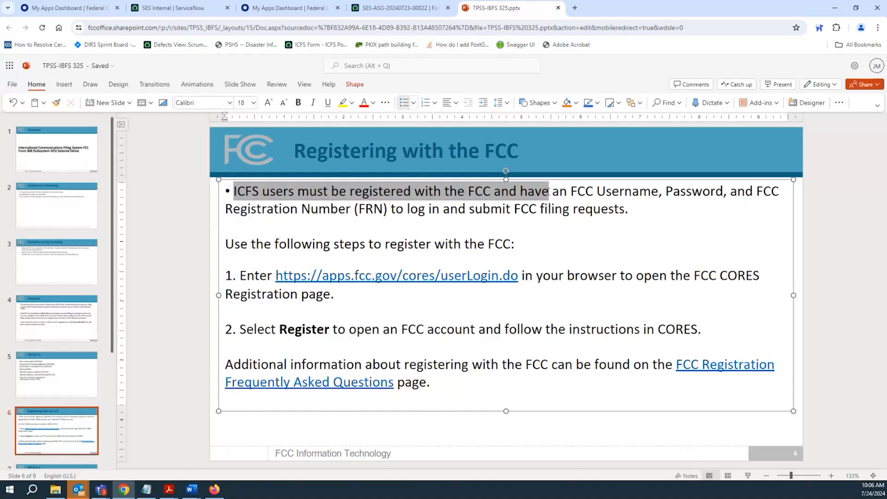
{"action": "left_click", "coordinate": [366, 207]}
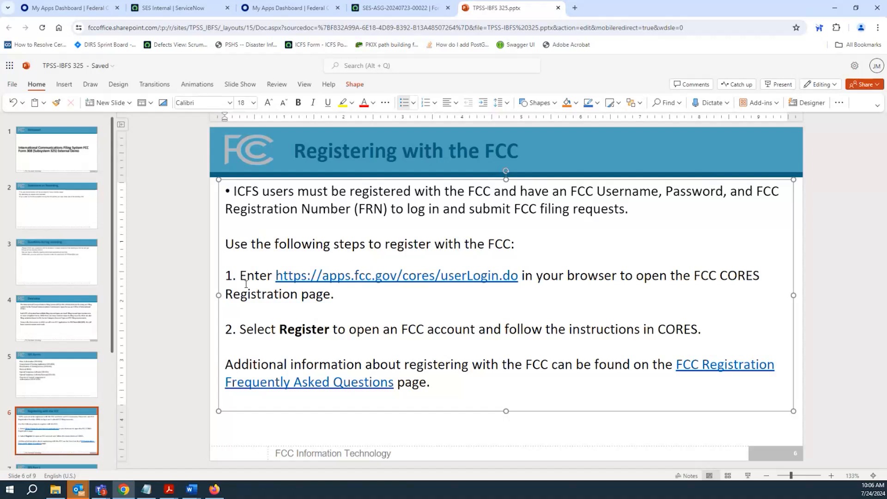
- Highlight the two numbered registration instructions: opening the CORES Registration page and selecting Register to open an FCC account
{"action": "left_click_drag", "start_coordinate": [239, 275], "coordinate": [263, 277]}
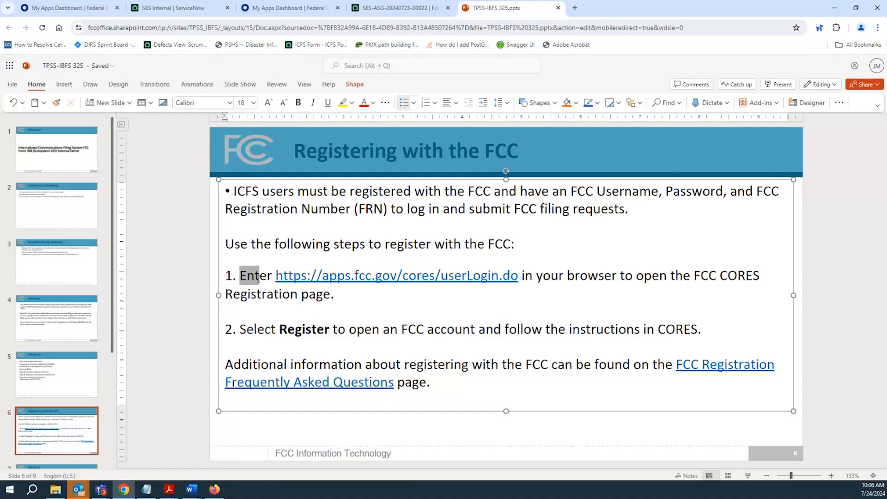
{"action": "left_click", "coordinate": [526, 276]}
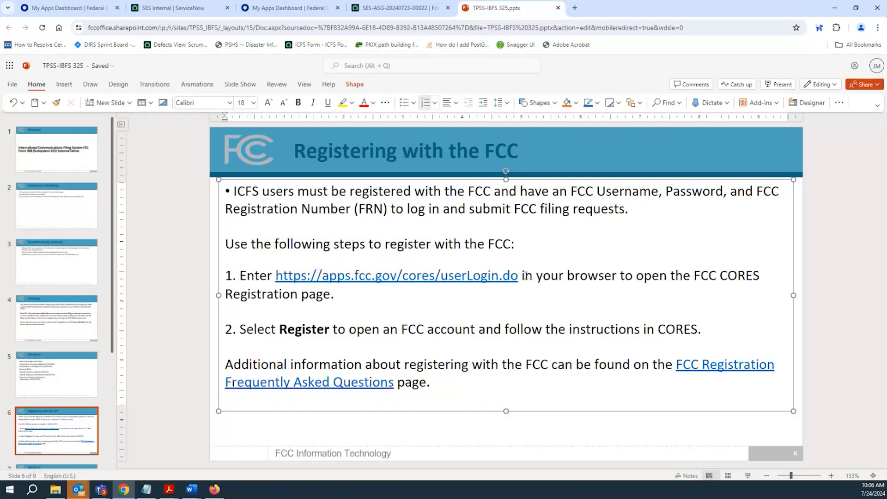
{"action": "left_click_drag", "start_coordinate": [525, 276], "coordinate": [535, 287]}
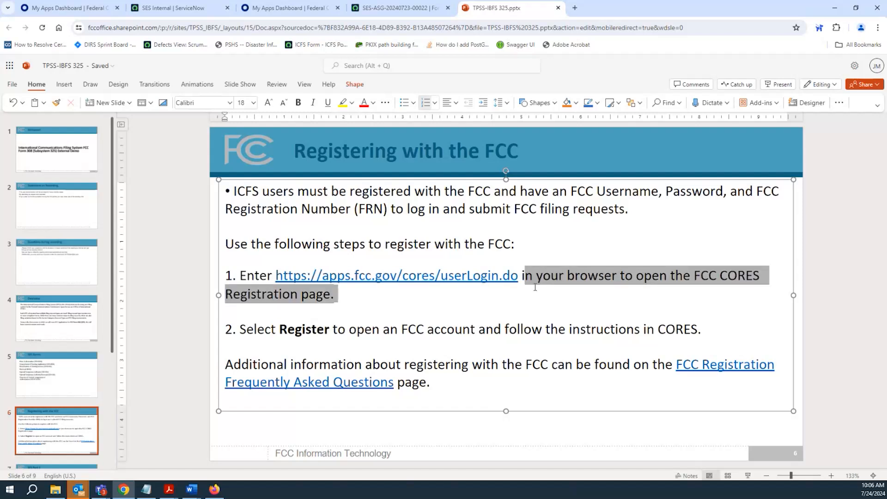
{"action": "left_click", "coordinate": [241, 329]}
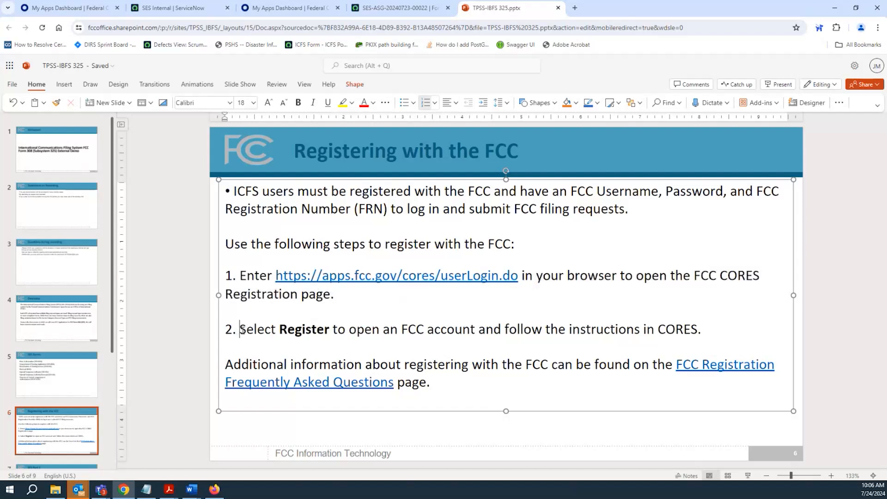
{"action": "left_click_drag", "start_coordinate": [240, 330], "coordinate": [315, 336]}
{"action": "left_click_drag", "start_coordinate": [356, 331], "coordinate": [707, 341]}
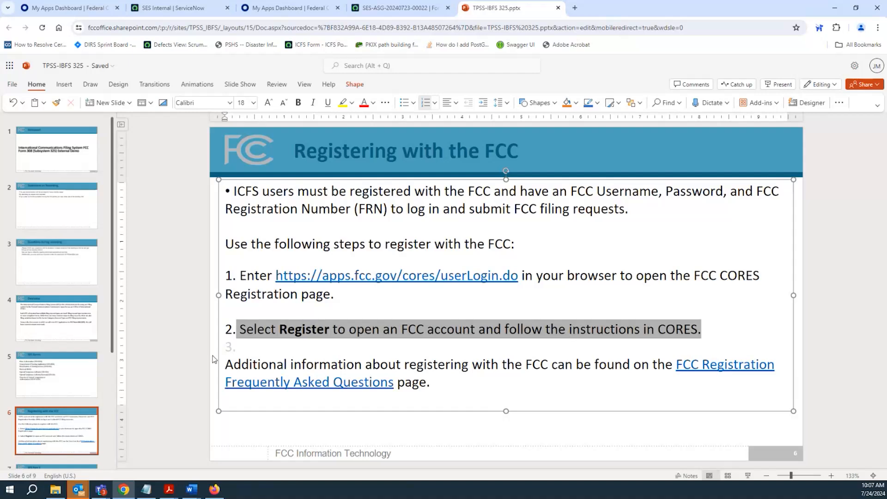
- Highlight the closing note about the FCC Registration Frequently Asked Questions page, and show the SES Part 1 slide
{"action": "left_click_drag", "start_coordinate": [229, 366], "coordinate": [651, 380]}
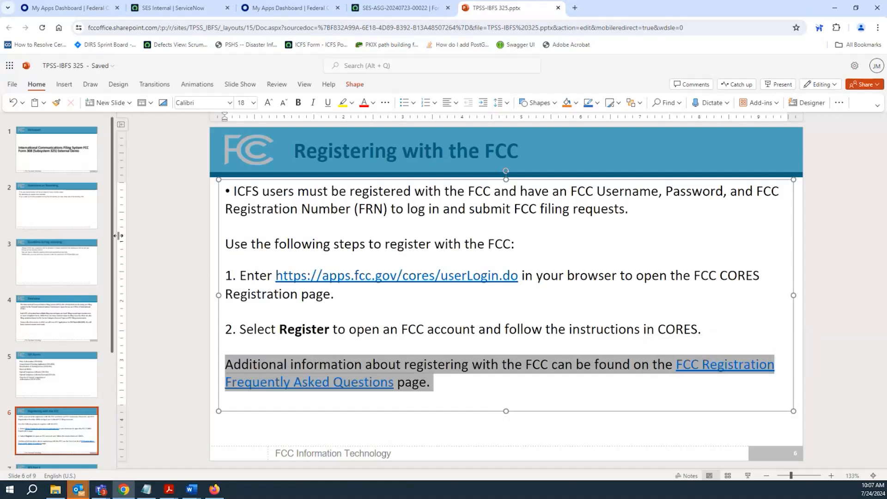
{"action": "scroll", "coordinate": [51, 301], "scroll_direction": "down", "scroll_amount": 3}
{"action": "left_click", "coordinate": [38, 361]}
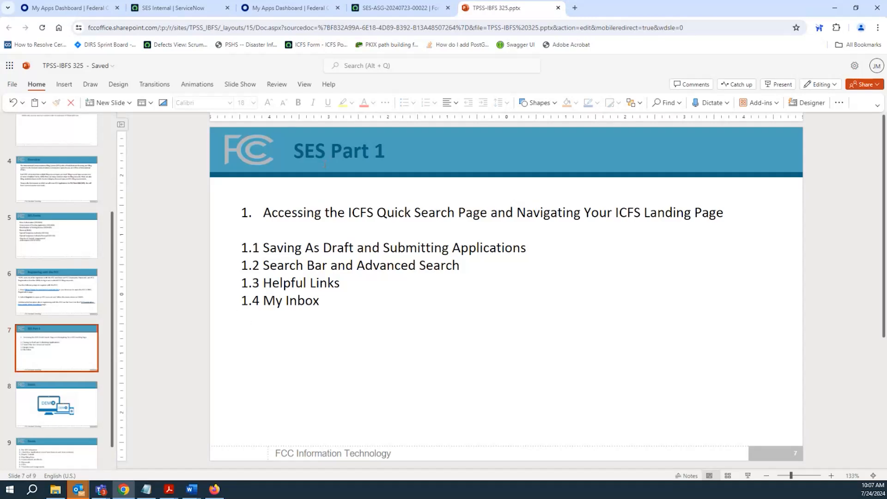
- Highlight the full SES Part 1 agenda, from accessing the ICFS Quick Search Page through My Inbox
{"action": "left_click", "coordinate": [306, 268]}
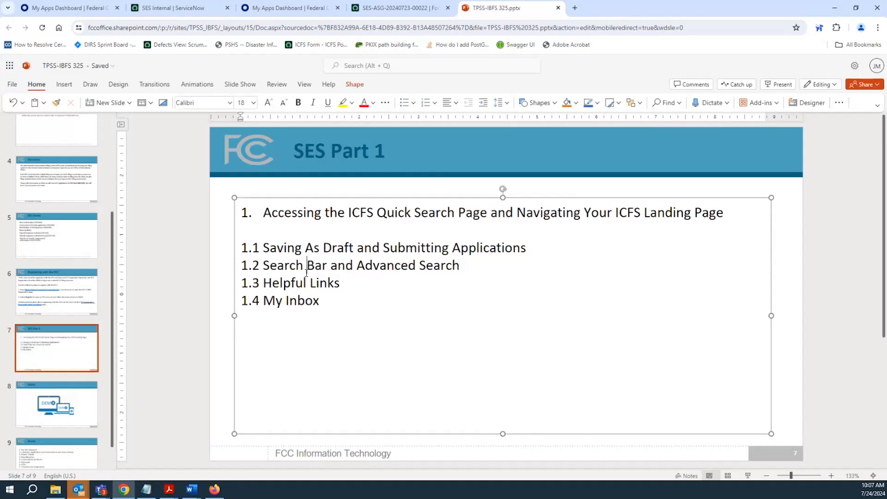
{"action": "triple_click", "coordinate": [306, 273]}
{"action": "left_click", "coordinate": [305, 274]}
{"action": "left_click_drag", "start_coordinate": [265, 210], "coordinate": [486, 296]}
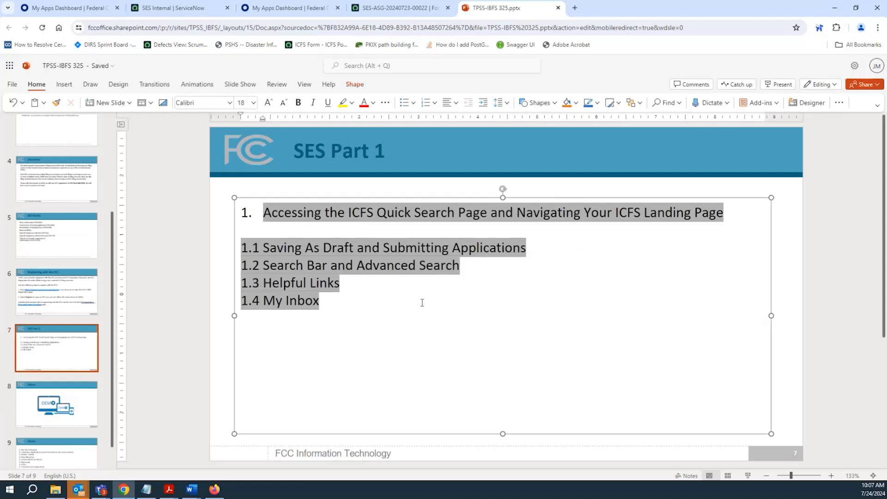
- Highlight agenda items 1.1 Saving As Draft and Submitting Applications, 1.3 Helpful Links and 1.4 My Inbox in turn
{"action": "left_click", "coordinate": [315, 247]}
{"action": "left_click_drag", "start_coordinate": [260, 248], "coordinate": [534, 254]}
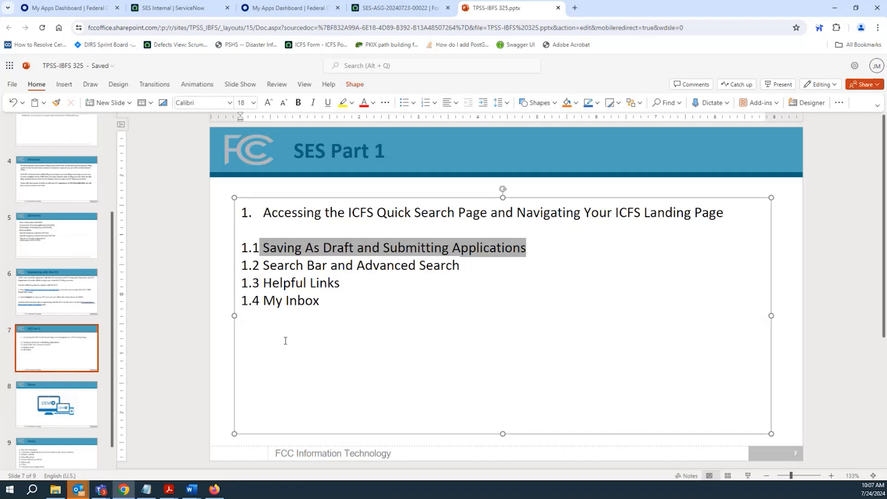
{"action": "left_click_drag", "start_coordinate": [267, 284], "coordinate": [373, 294]}
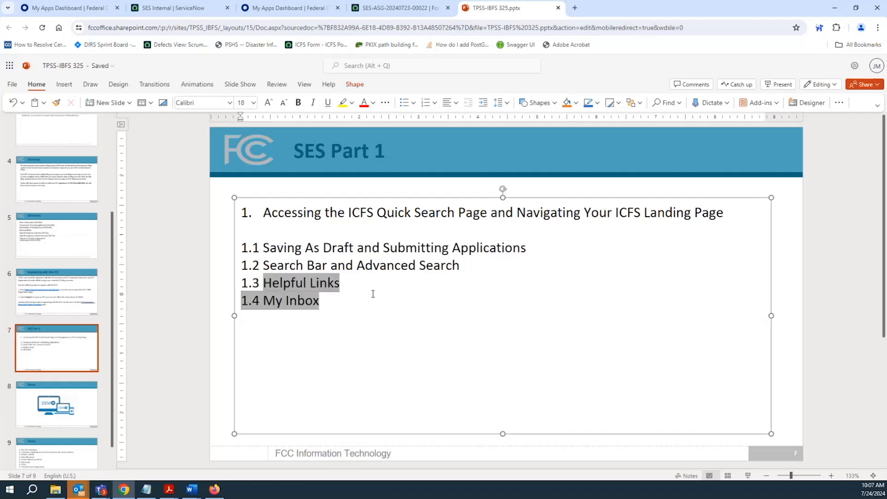
{"action": "left_click", "coordinate": [322, 307]}
{"action": "left_click_drag", "start_coordinate": [322, 305], "coordinate": [263, 301]}
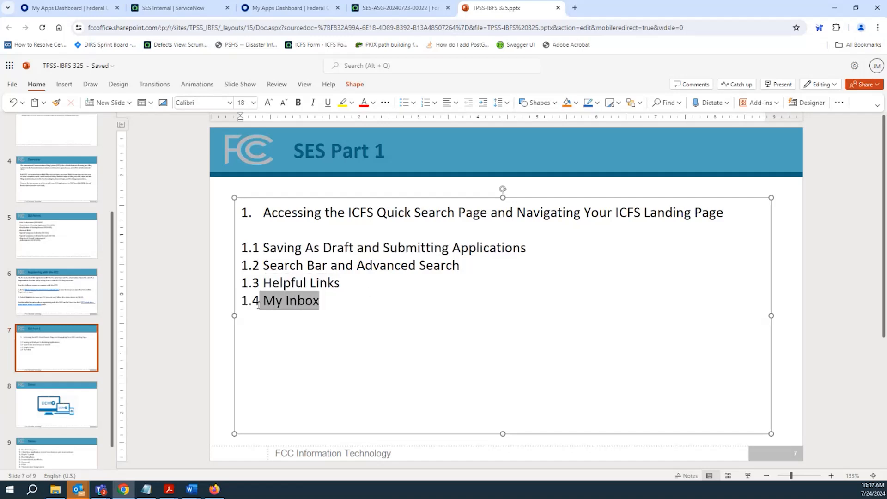
- Show the Demo slide, and switch to Firefox to open the ICFS Portal home page
{"action": "left_click", "coordinate": [61, 401]}
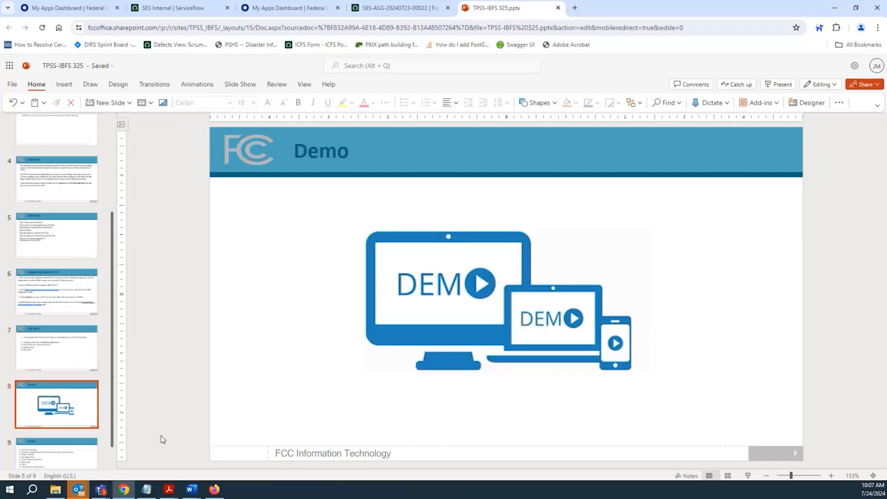
{"action": "left_click", "coordinate": [214, 491]}
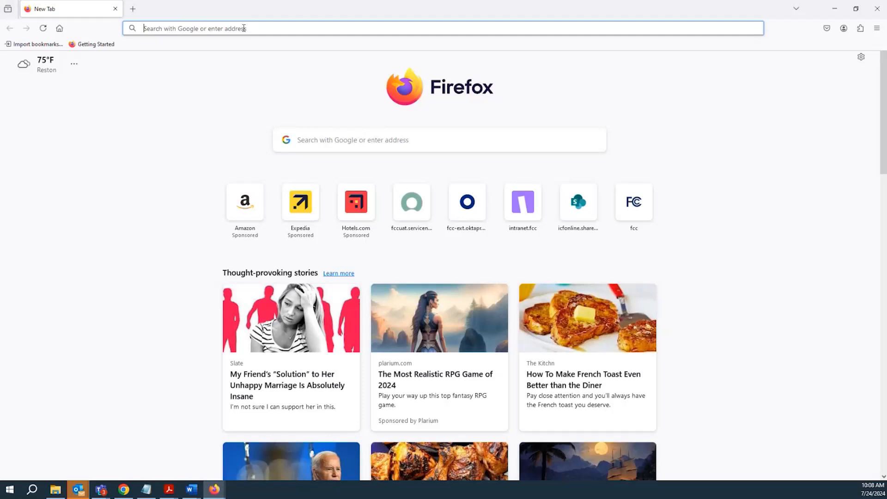
{"action": "left_click", "coordinate": [244, 28]}
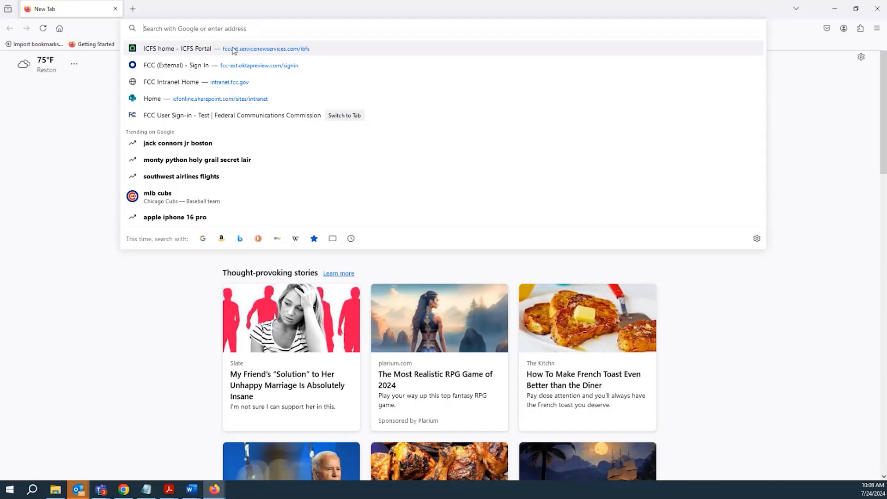
{"action": "left_click", "coordinate": [233, 50]}
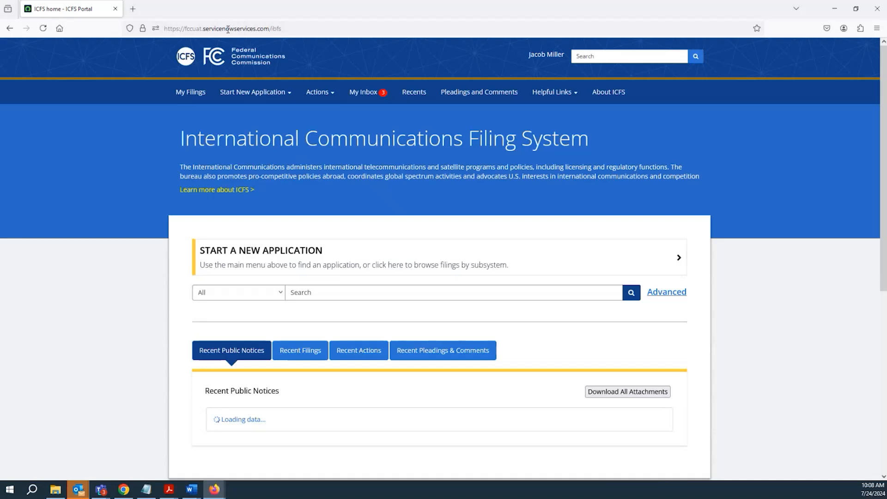
- Log out of the current ICFS session and reopen the ICFS Portal home page
{"action": "left_click", "coordinate": [540, 60]}
{"action": "left_click", "coordinate": [526, 84]}
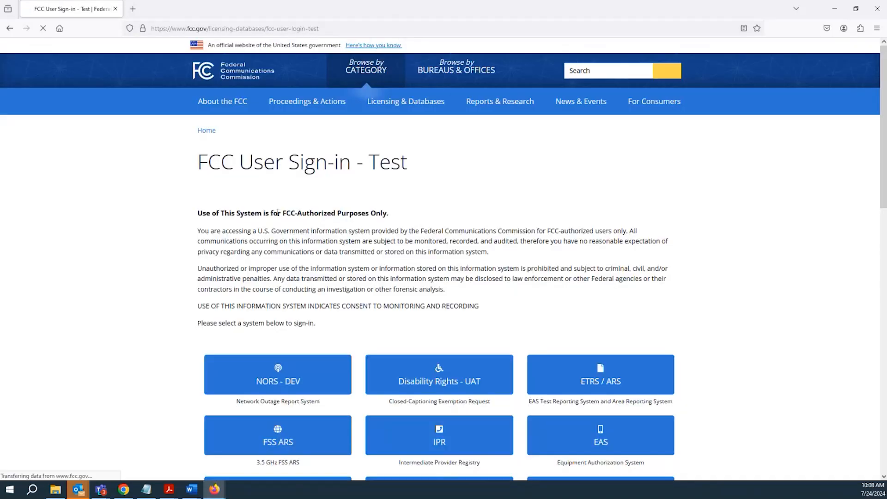
{"action": "key", "text": "ctrl+l"}
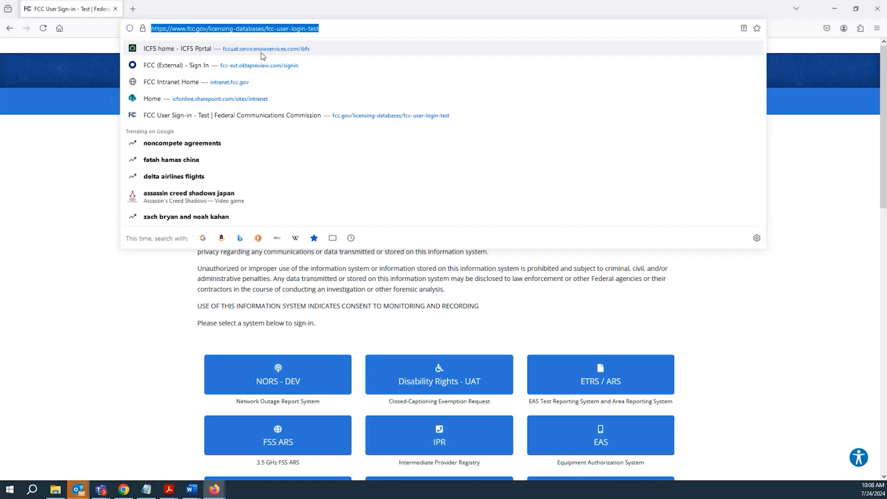
{"action": "left_click", "coordinate": [260, 48]}
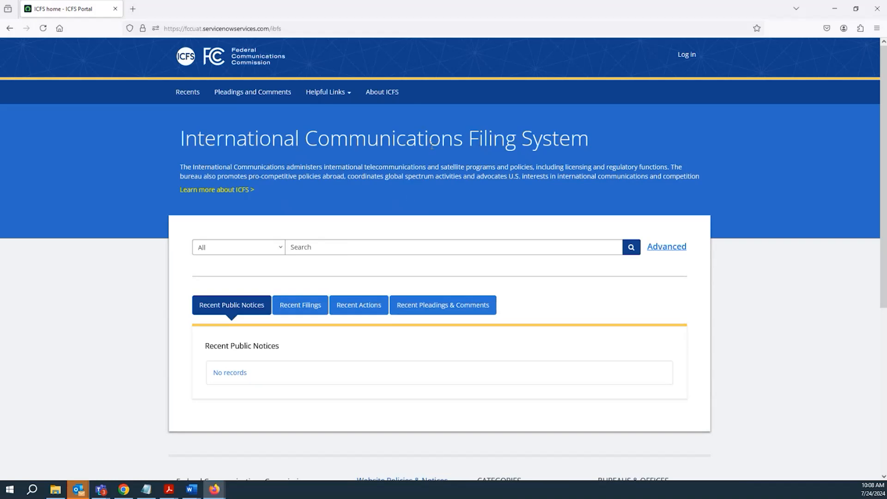
- Log in to ICFS through the FCC sign-in page with the presenter's saved username and account password
{"action": "left_click", "coordinate": [686, 55]}
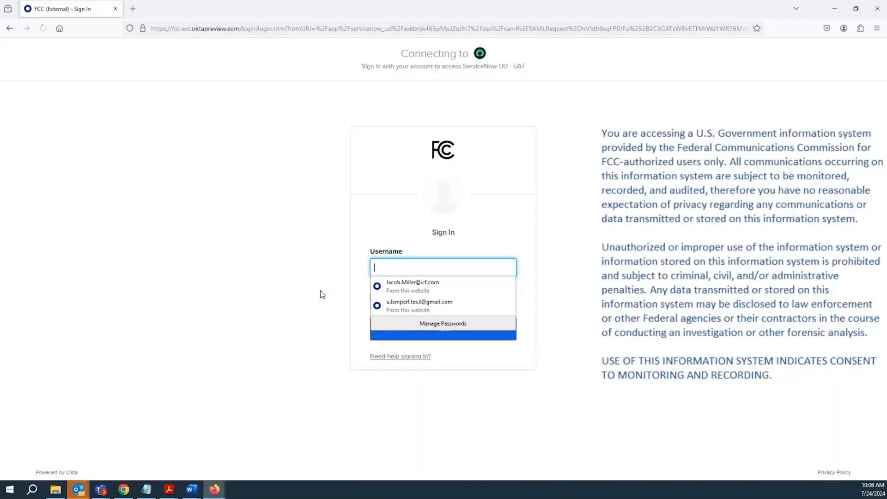
{"action": "left_click", "coordinate": [504, 285]}
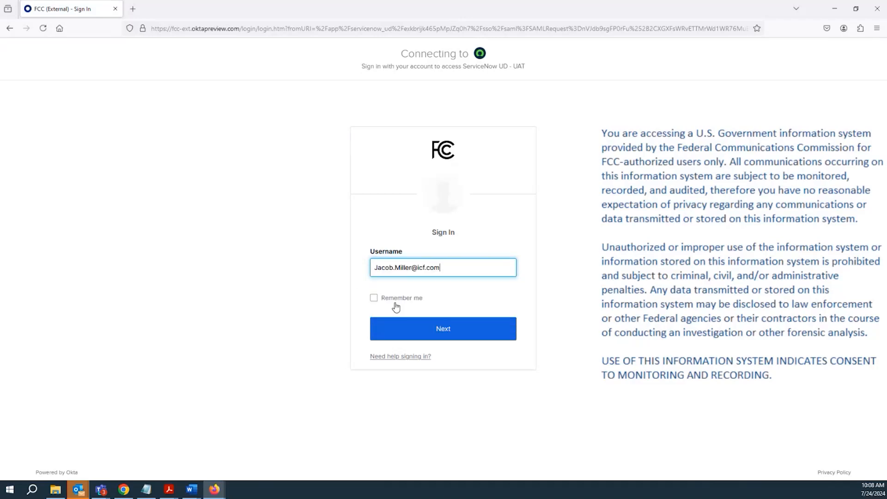
{"action": "left_click", "coordinate": [407, 332]}
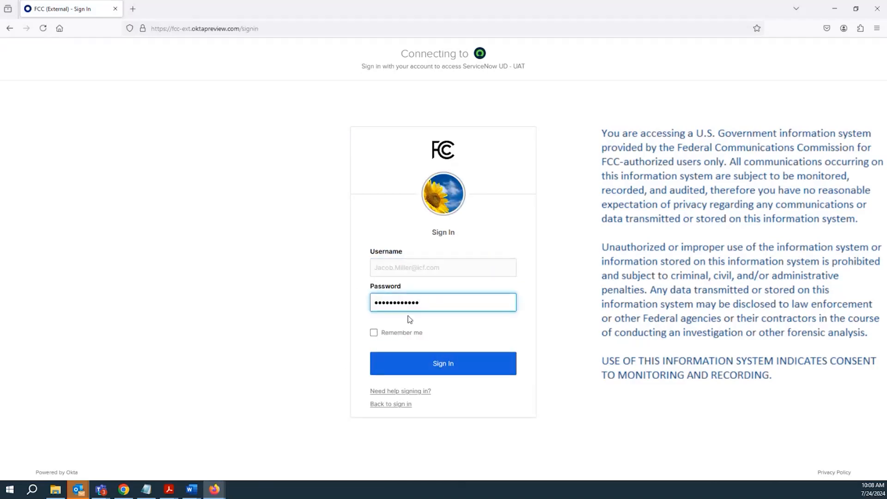
{"action": "left_click", "coordinate": [417, 366]}
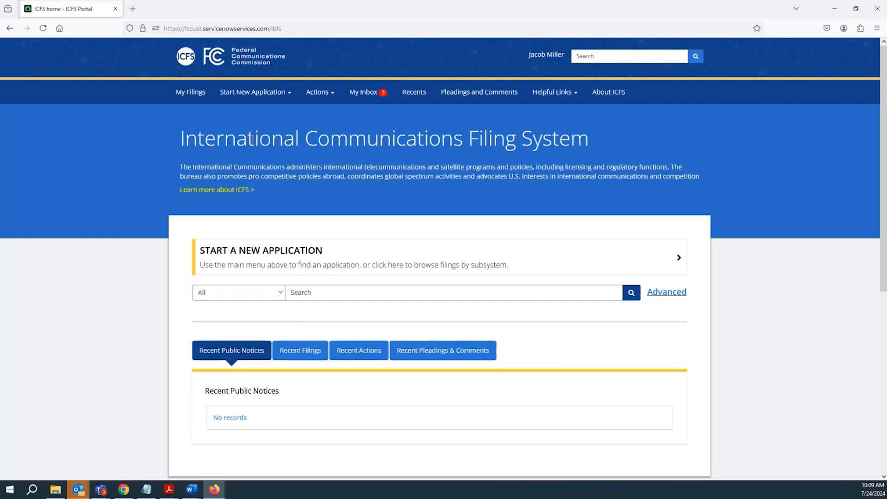
- Review the application types by subsystem and start a New Authorization application under Section 325(c)
{"action": "left_click", "coordinate": [254, 95]}
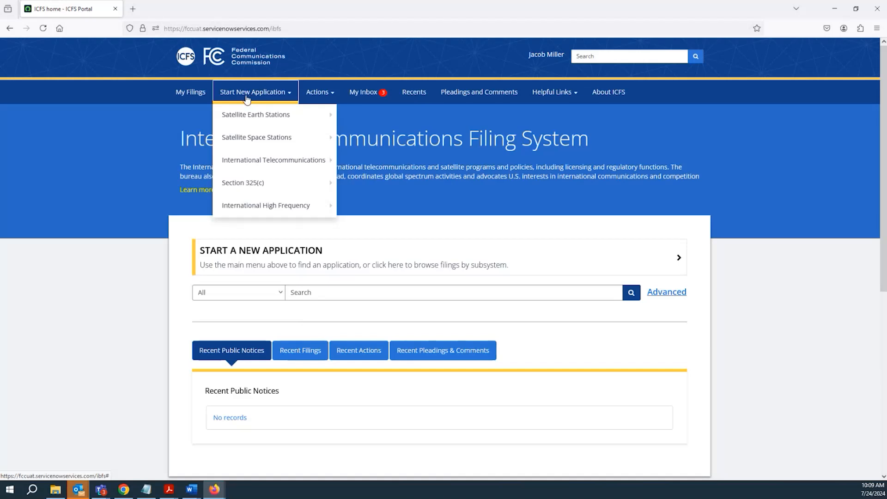
{"action": "mouse_move", "coordinate": [247, 112]}
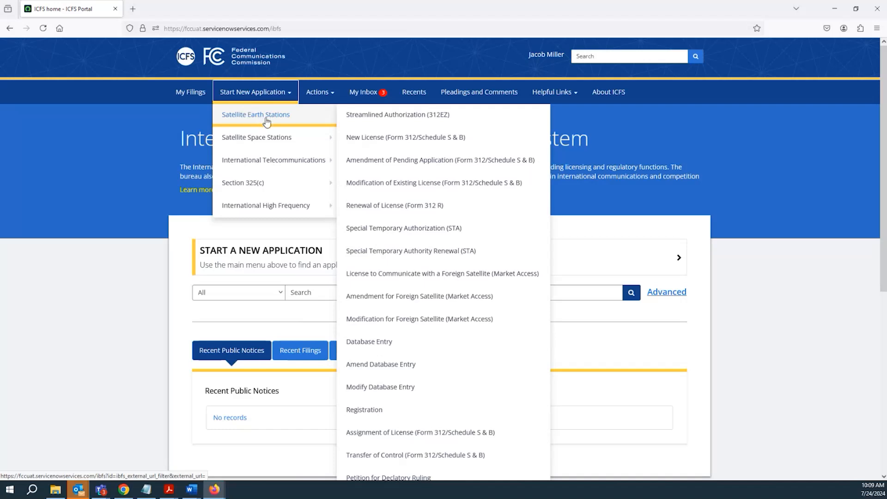
{"action": "mouse_move", "coordinate": [308, 137]}
{"action": "mouse_move", "coordinate": [308, 156]}
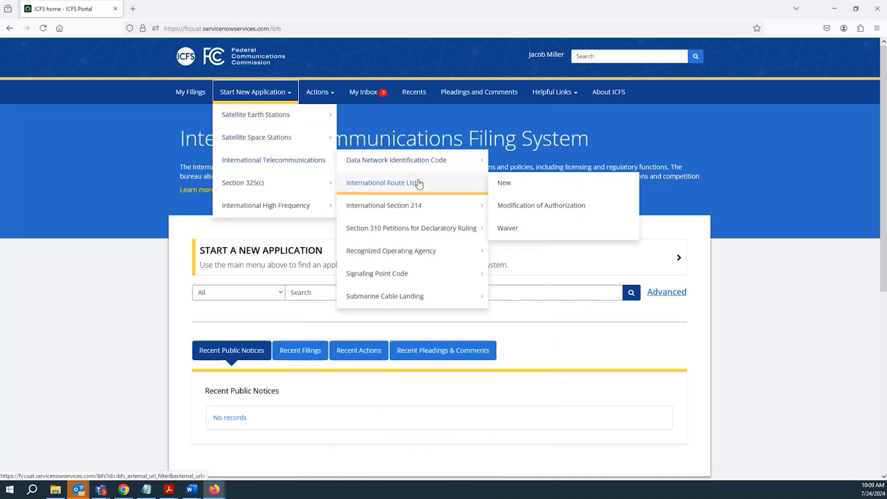
{"action": "mouse_move", "coordinate": [413, 205]}
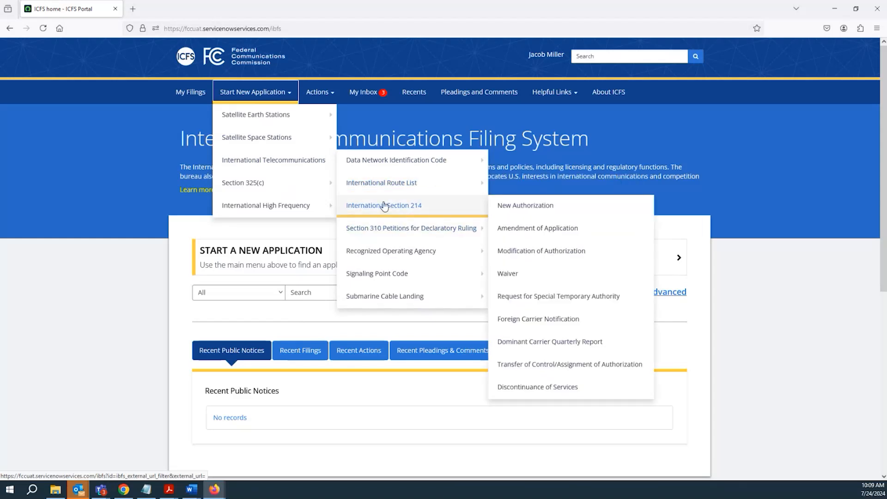
{"action": "mouse_move", "coordinate": [301, 185]}
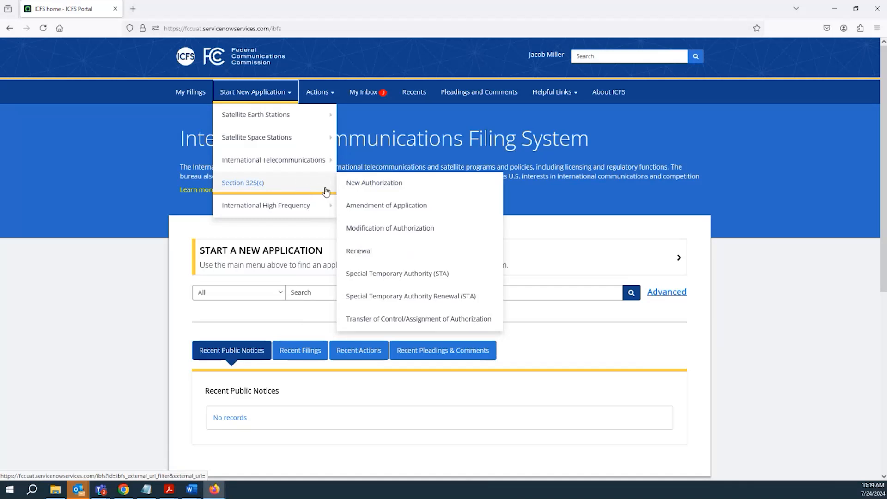
{"action": "left_click", "coordinate": [368, 190]}
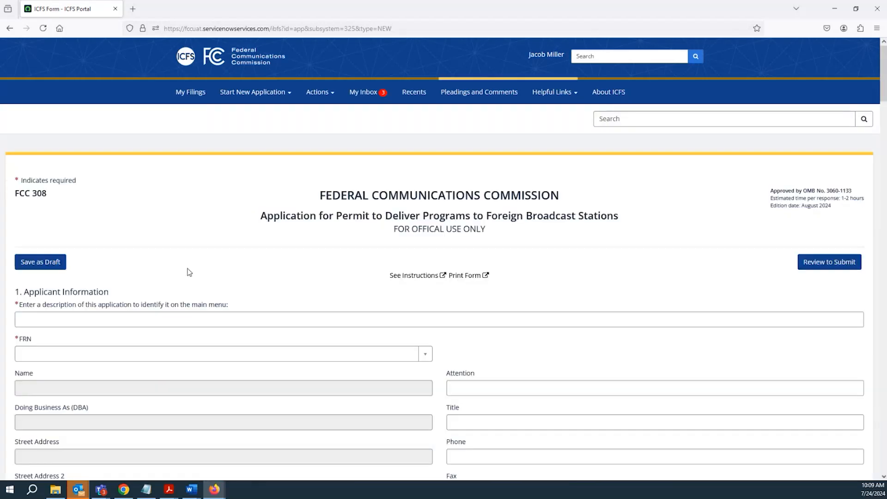
- Enter Test as the application description, save the FCC 308 form as a draft, and highlight the saved description
{"action": "scroll", "coordinate": [109, 241], "scroll_direction": "down", "scroll_amount": 1}
{"action": "scroll", "coordinate": [108, 241], "scroll_direction": "down", "scroll_amount": 1}
{"action": "left_click", "coordinate": [106, 201]}
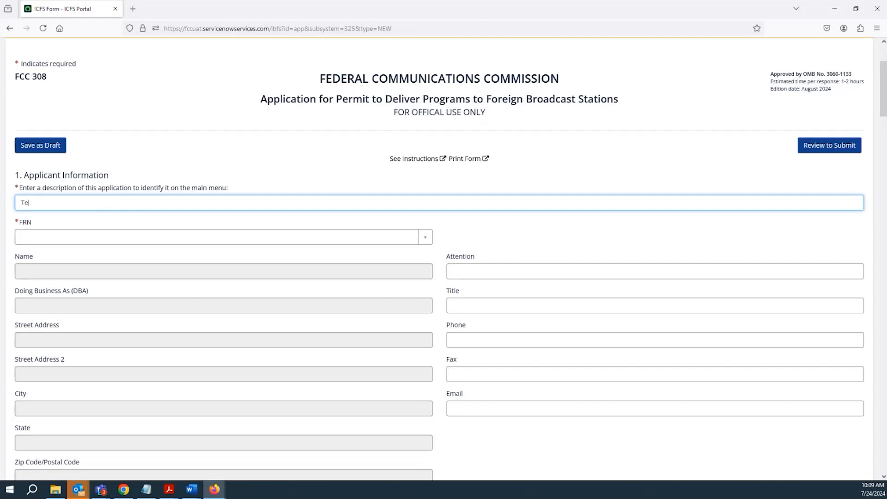
{"action": "left_click", "coordinate": [40, 145]}
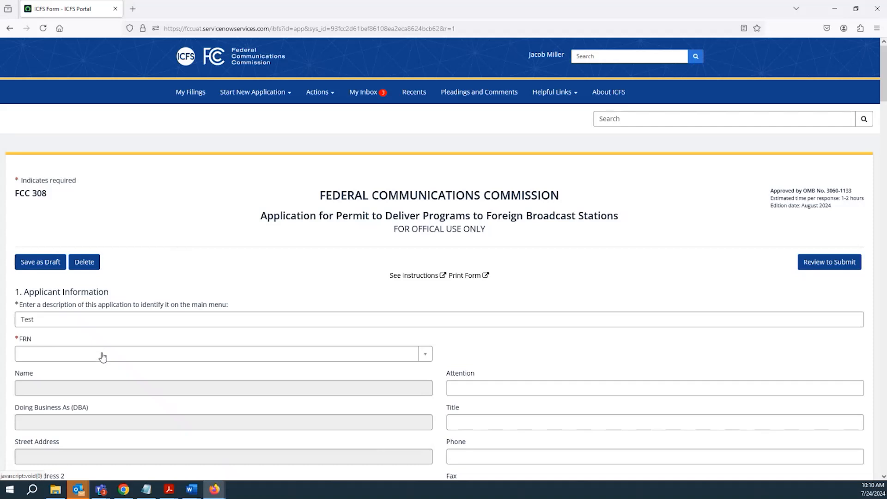
{"action": "left_click", "coordinate": [102, 319]}
{"action": "key", "text": "ctrl+a"}
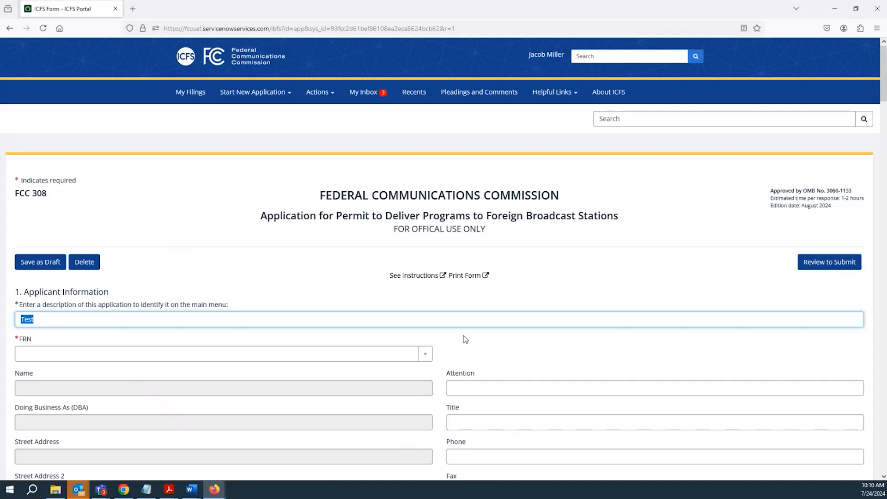
- Choose the first listed FRN under Applicant Information, clear it, and choose it again to load the applicant details
{"action": "scroll", "coordinate": [291, 196], "scroll_direction": "down", "scroll_amount": 5}
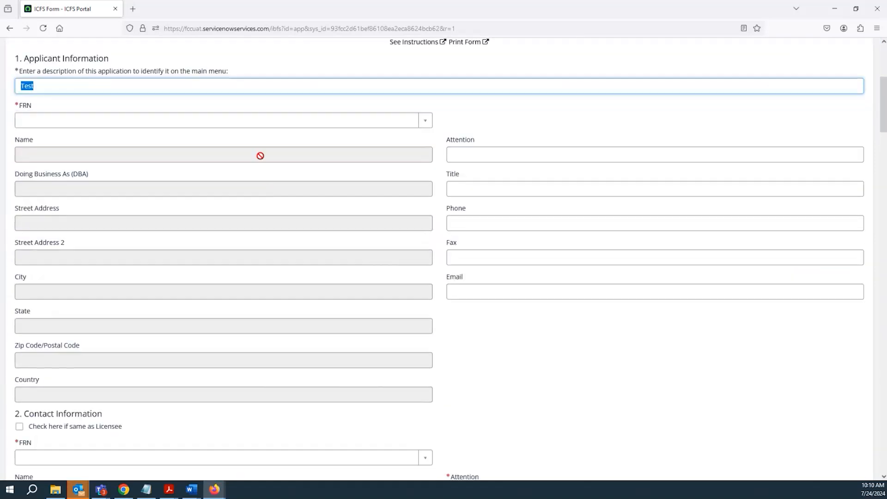
{"action": "left_click", "coordinate": [248, 121]}
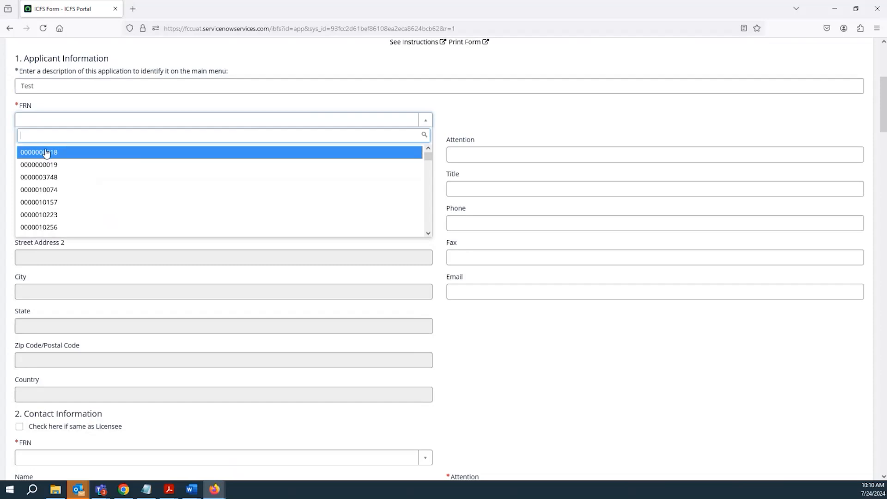
{"action": "left_click", "coordinate": [44, 151]}
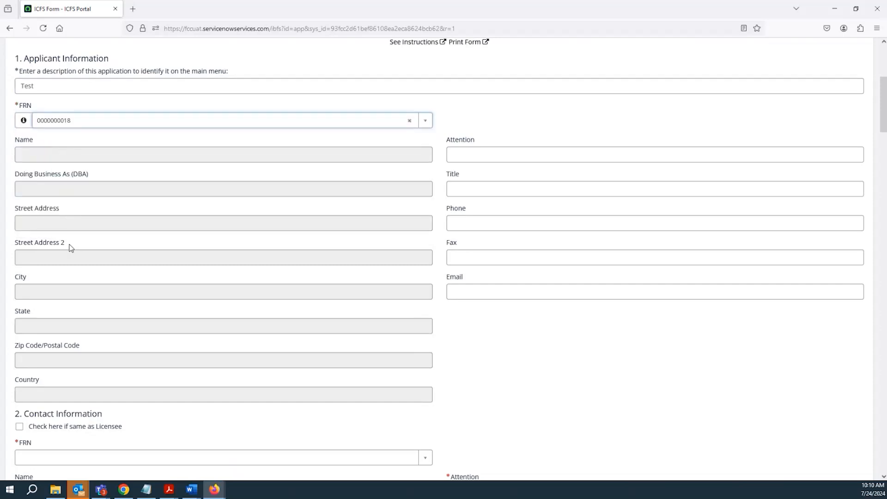
{"action": "left_click", "coordinate": [410, 122]}
{"action": "left_click", "coordinate": [409, 121]}
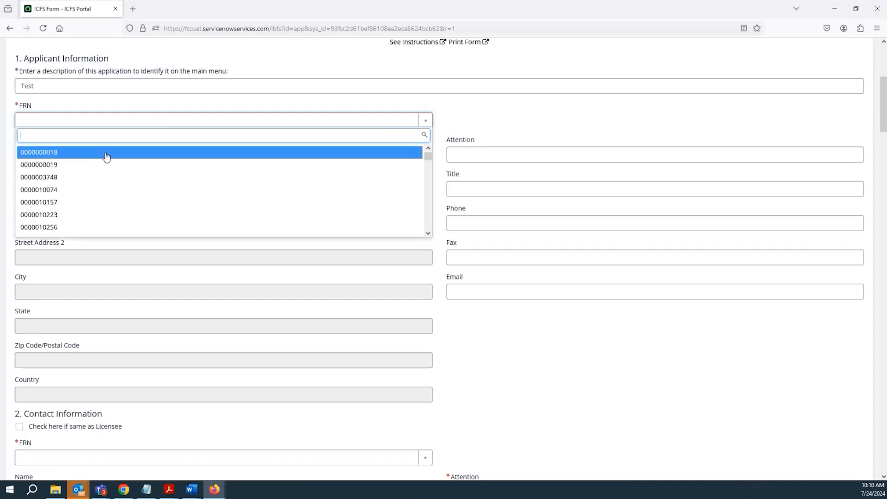
{"action": "left_click", "coordinate": [106, 158]}
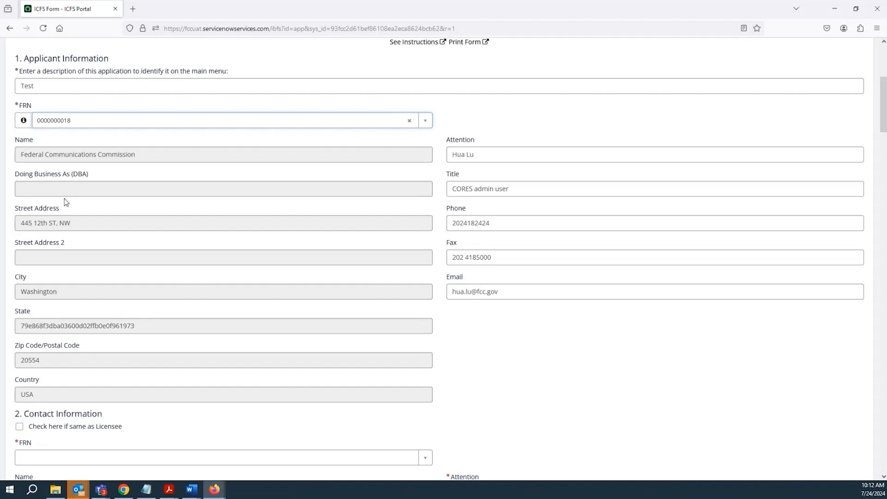
- Return to the ICFS home page, leaving the FCC 308 form without saving the latest changes
{"action": "scroll", "coordinate": [220, 222], "scroll_direction": "up", "scroll_amount": 5}
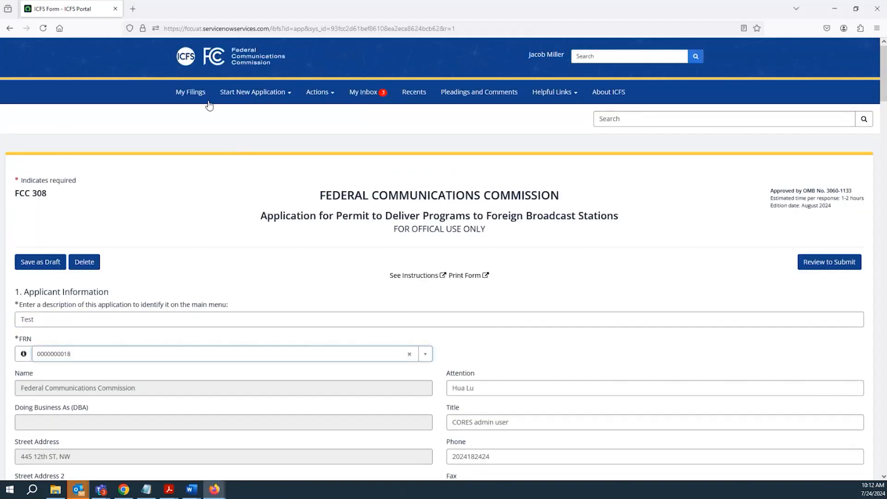
{"action": "left_click", "coordinate": [195, 66]}
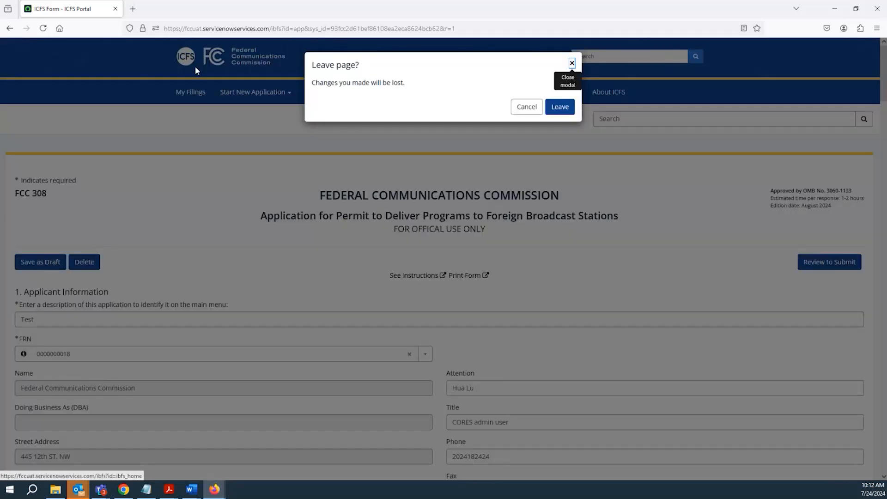
{"action": "left_click", "coordinate": [560, 108]}
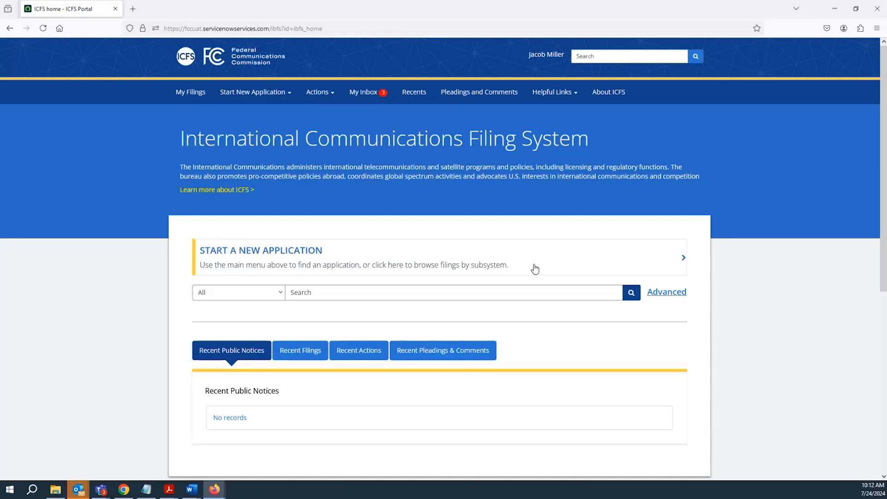
- Review the search categories offered on the ICFS home page and leave the category at All
{"action": "left_click", "coordinate": [319, 295]}
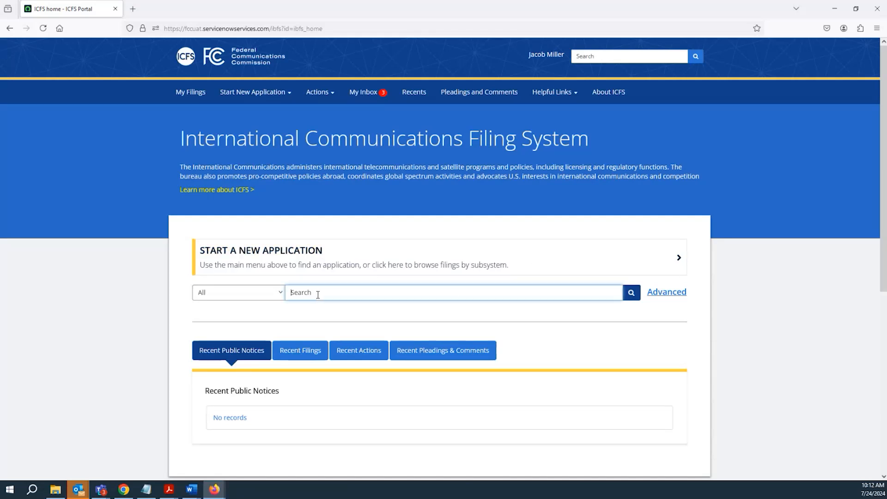
{"action": "left_click", "coordinate": [282, 294]}
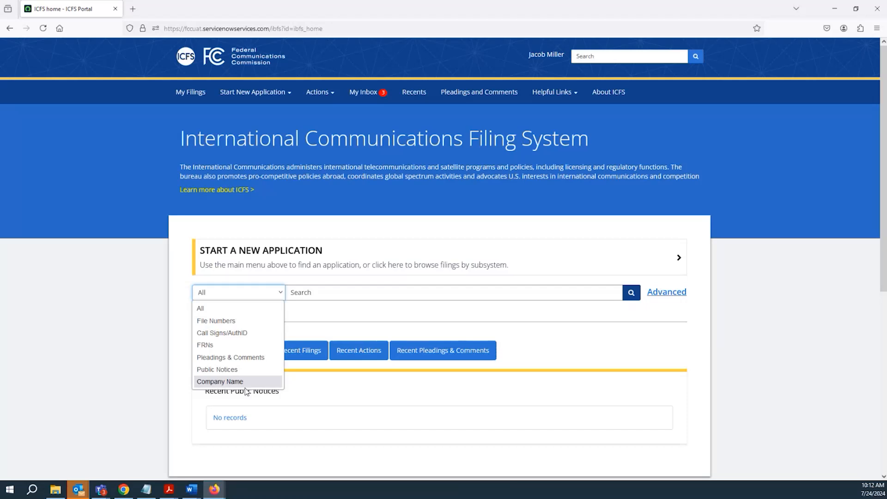
{"action": "left_click", "coordinate": [303, 381]}
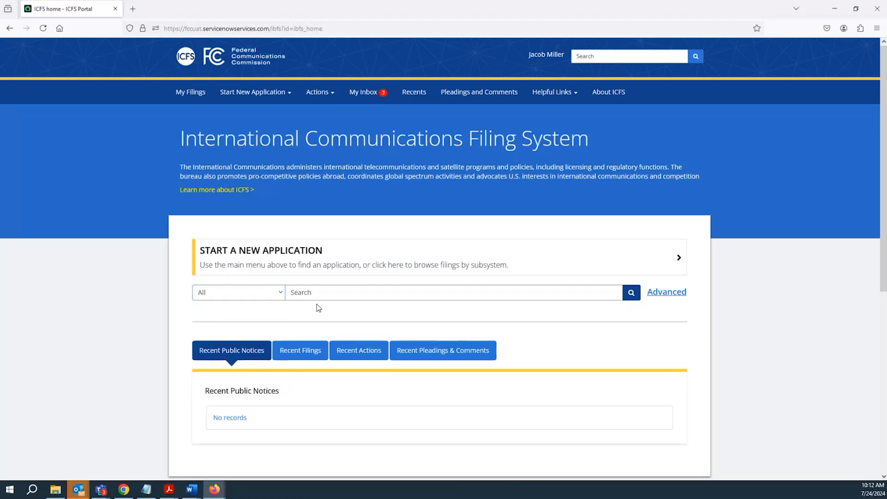
{"action": "left_click", "coordinate": [282, 295]}
{"action": "left_click", "coordinate": [282, 297]}
{"action": "left_click", "coordinate": [303, 294]}
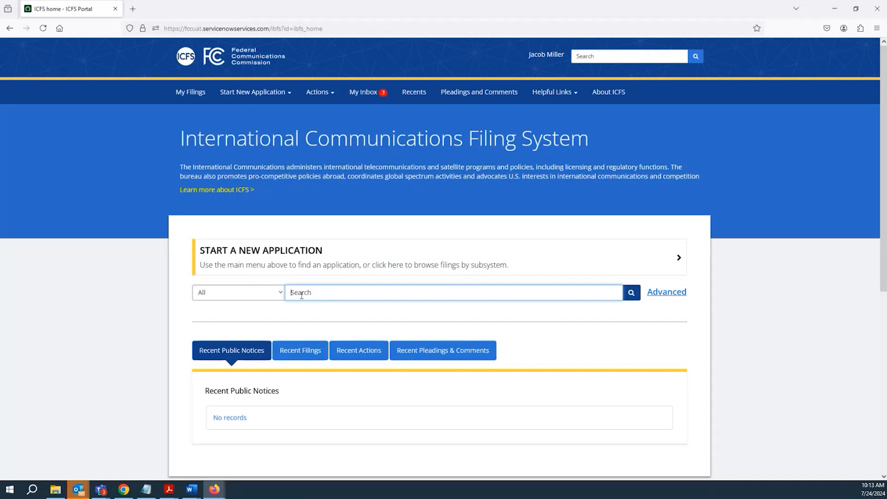
- Show the Recent Public Notices list and the Recent Filings list on the home page
{"action": "scroll", "coordinate": [332, 281], "scroll_direction": "down", "scroll_amount": 1}
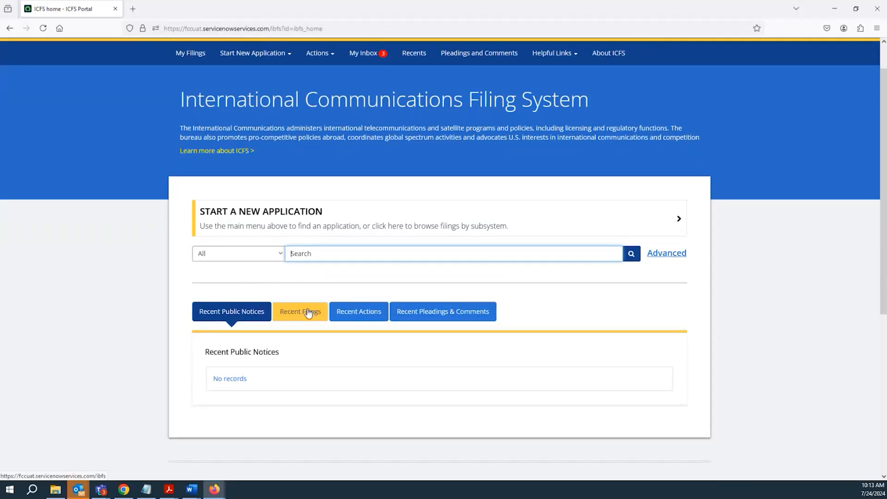
{"action": "left_click", "coordinate": [237, 318]}
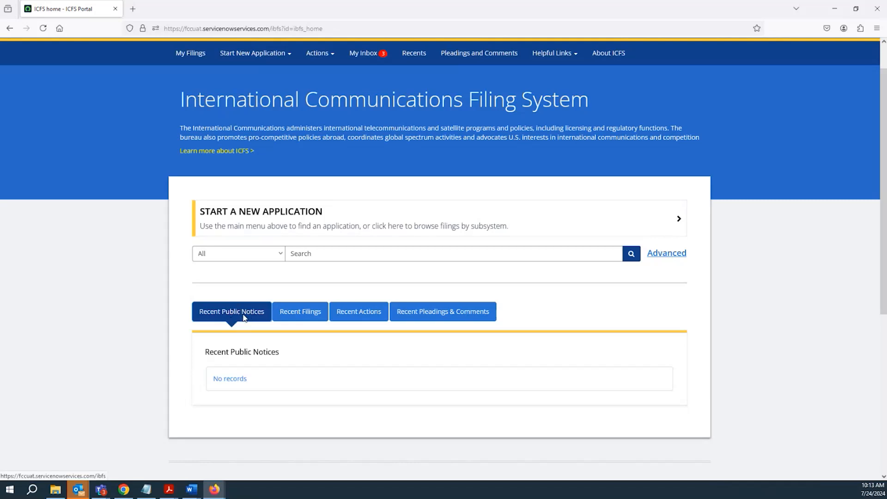
{"action": "left_click", "coordinate": [296, 311]}
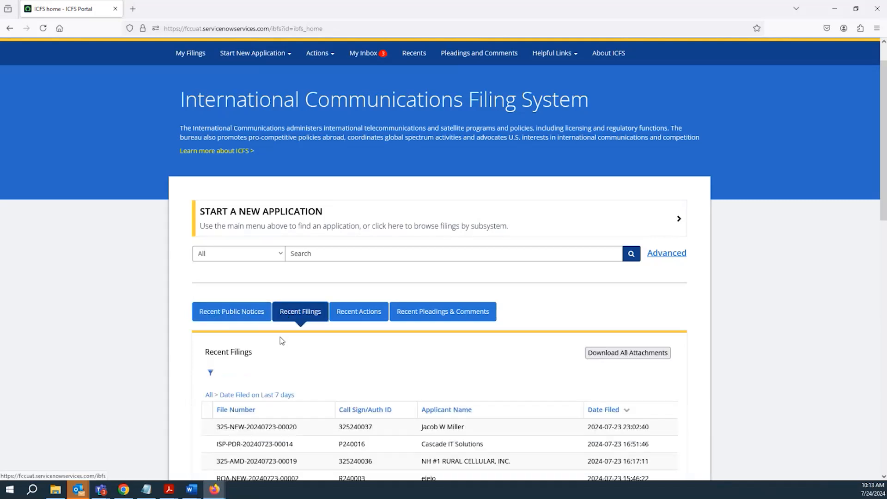
{"action": "scroll", "coordinate": [284, 335], "scroll_direction": "down", "scroll_amount": 1}
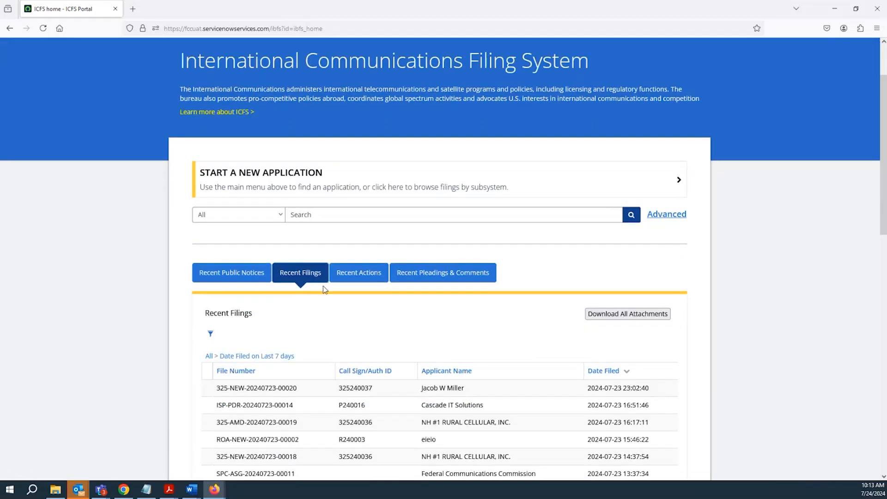
- Look through the Recent Actions list on the home page, and show Recent Pleadings & Comments
{"action": "left_click", "coordinate": [350, 277]}
{"action": "scroll", "coordinate": [379, 297], "scroll_direction": "down", "scroll_amount": 2}
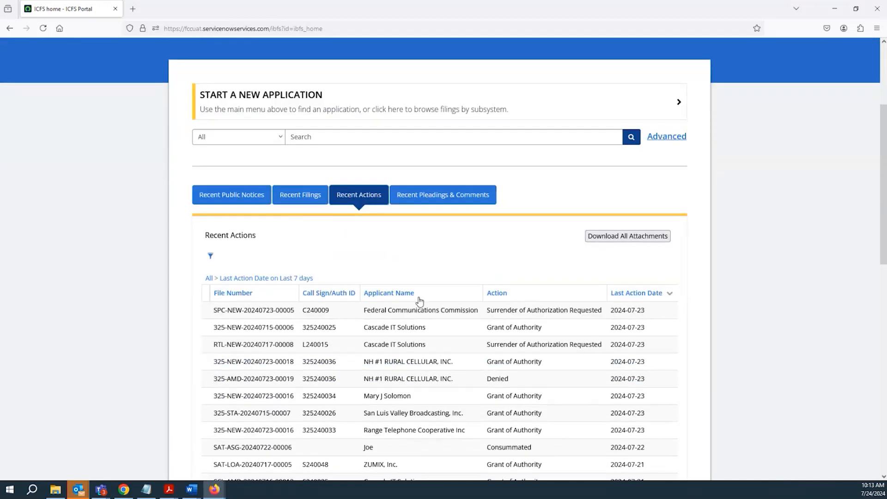
{"action": "scroll", "coordinate": [502, 305], "scroll_direction": "down", "scroll_amount": 2}
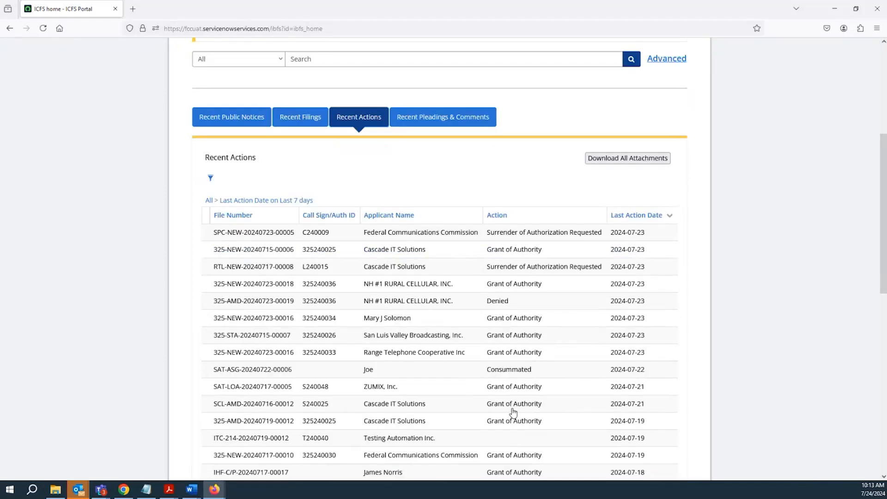
{"action": "scroll", "coordinate": [510, 409], "scroll_direction": "up", "scroll_amount": 1}
{"action": "scroll", "coordinate": [510, 403], "scroll_direction": "down", "scroll_amount": 2}
{"action": "scroll", "coordinate": [510, 403], "scroll_direction": "down", "scroll_amount": 2}
{"action": "scroll", "coordinate": [497, 370], "scroll_direction": "up", "scroll_amount": 4}
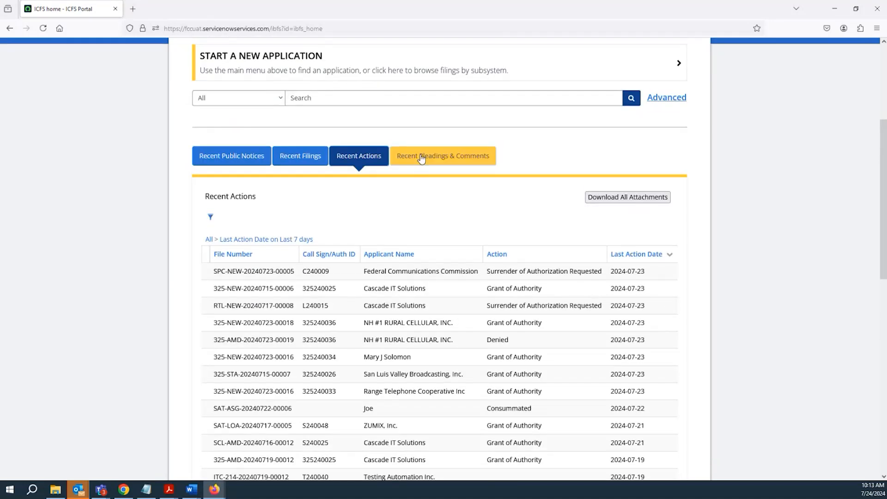
{"action": "left_click", "coordinate": [420, 159]}
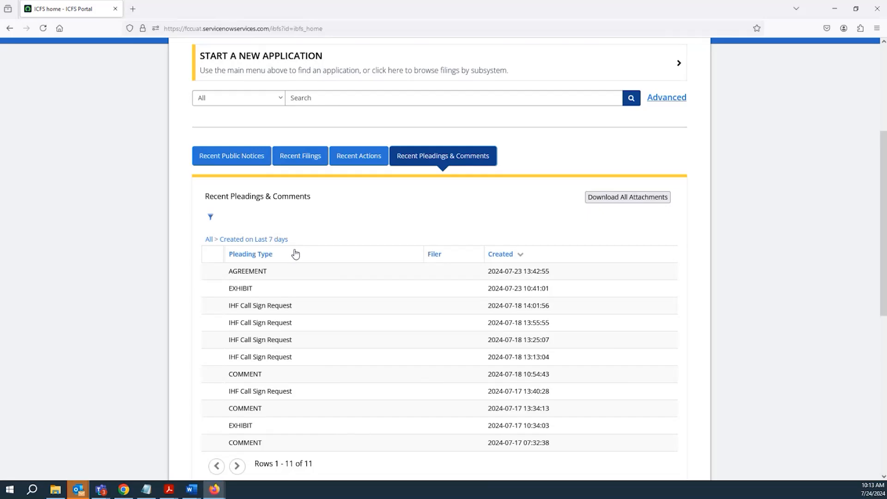
- Open the Advanced Search page and set the Service under Nature of Application to 325
{"action": "scroll", "coordinate": [446, 228], "scroll_direction": "up", "scroll_amount": 2}
{"action": "scroll", "coordinate": [446, 228], "scroll_direction": "up", "scroll_amount": 3}
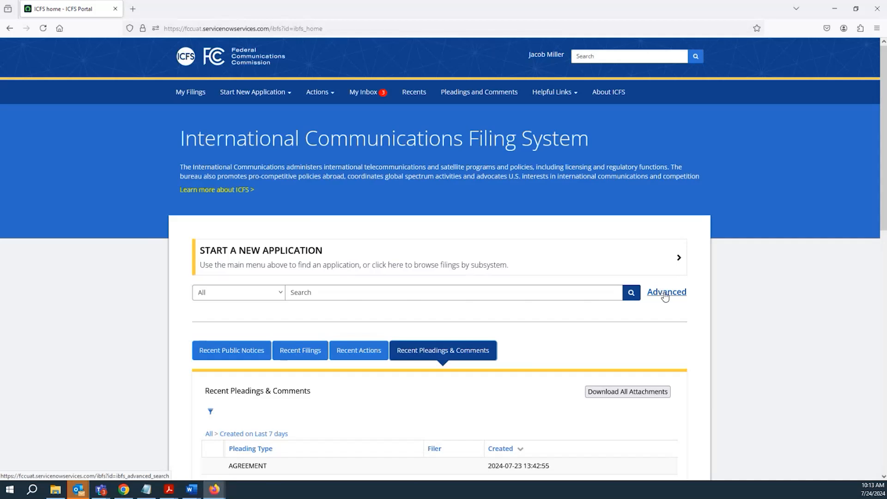
{"action": "left_click", "coordinate": [666, 293]}
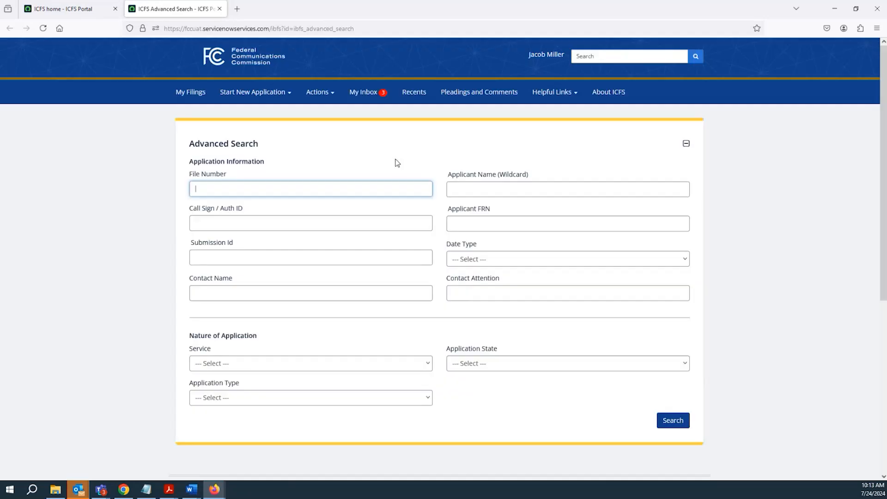
{"action": "left_click", "coordinate": [333, 192]}
{"action": "left_click", "coordinate": [332, 192]}
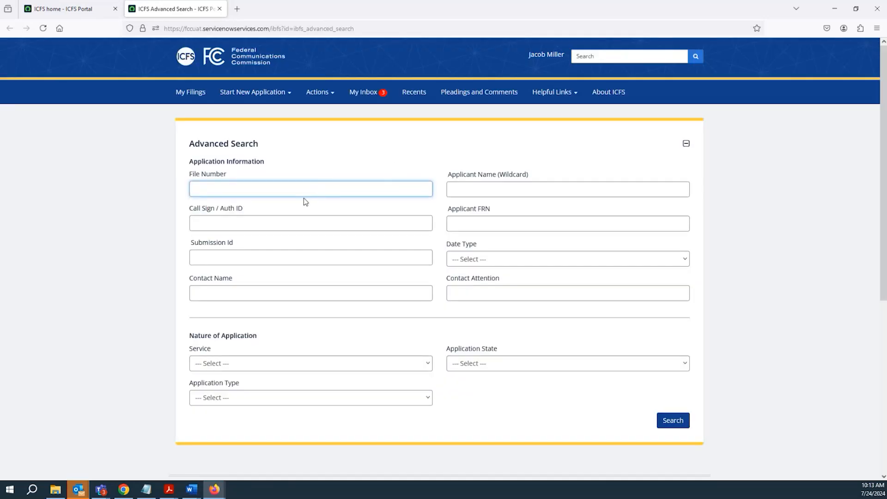
{"action": "left_click", "coordinate": [251, 368]}
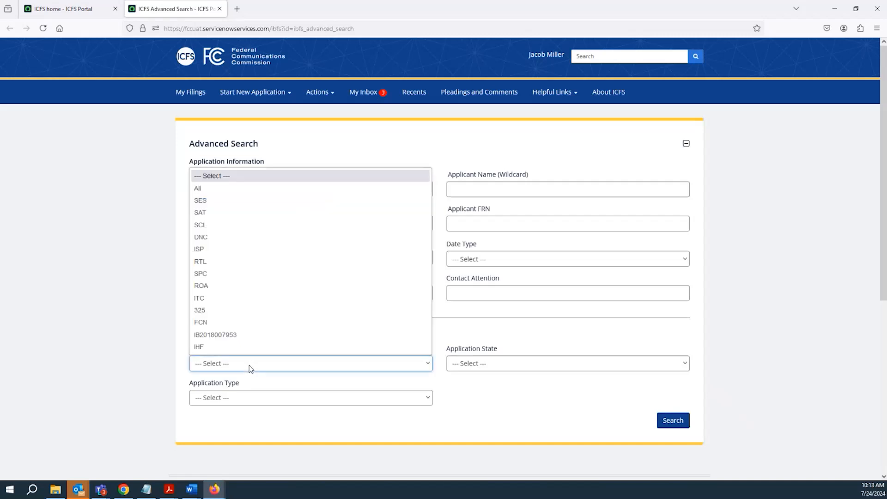
{"action": "left_click", "coordinate": [248, 367]}
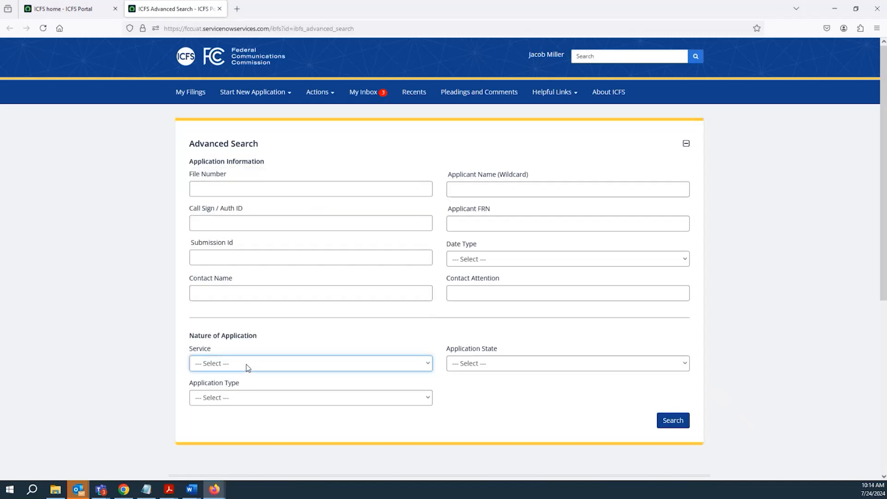
{"action": "left_click", "coordinate": [248, 367]}
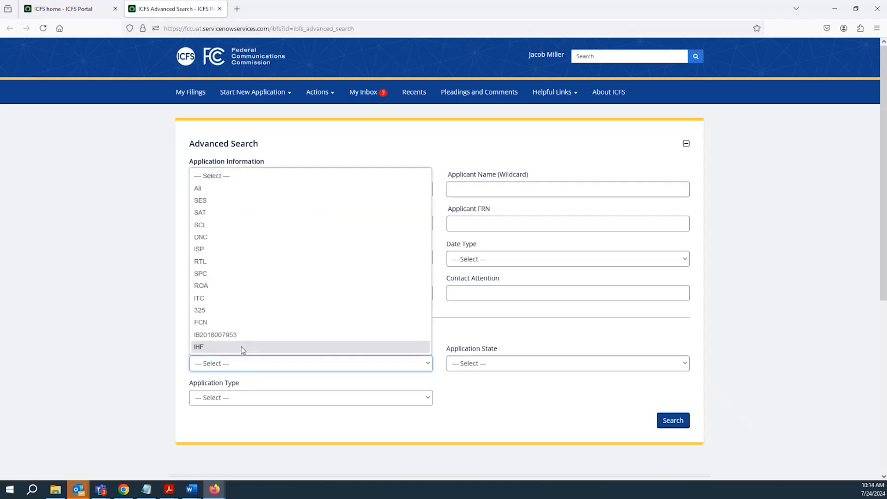
{"action": "left_click", "coordinate": [248, 313]}
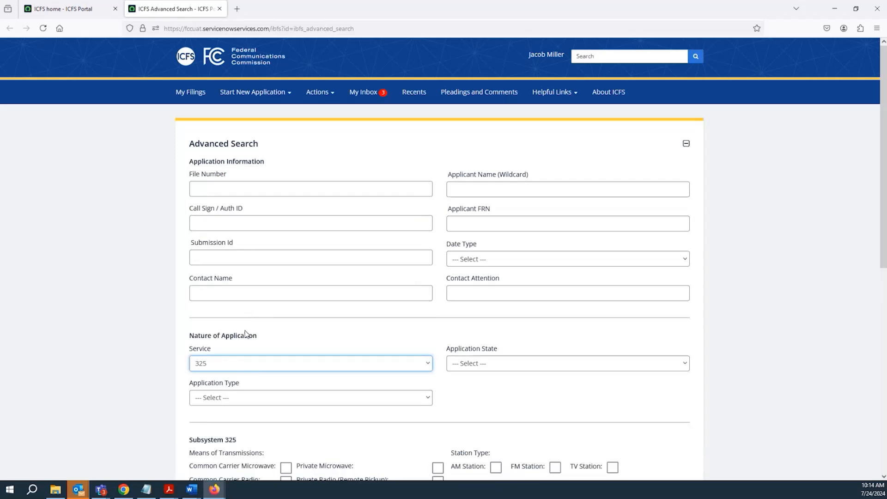
- Highlight the Means of Transmissions and Station Type labels in the Subsystem 325 criteria
{"action": "scroll", "coordinate": [245, 332], "scroll_direction": "down", "scroll_amount": 3}
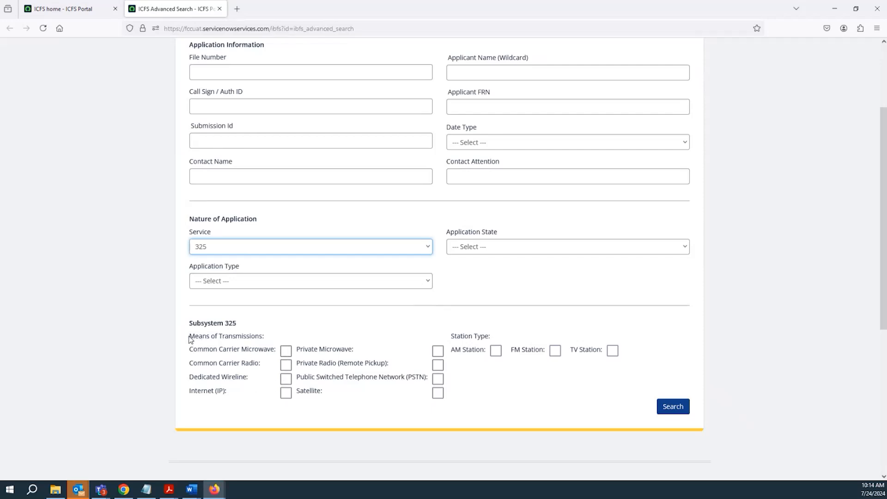
{"action": "left_click_drag", "start_coordinate": [189, 337], "coordinate": [277, 343]}
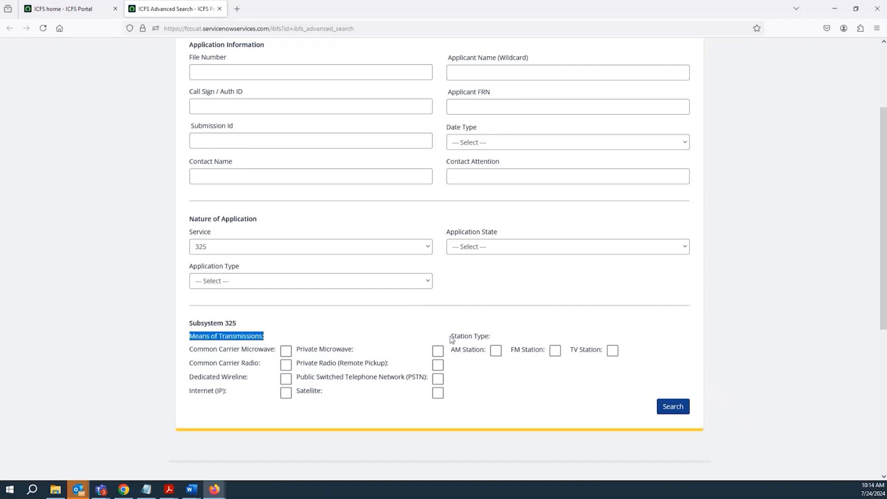
{"action": "left_click_drag", "start_coordinate": [450, 336], "coordinate": [512, 339]}
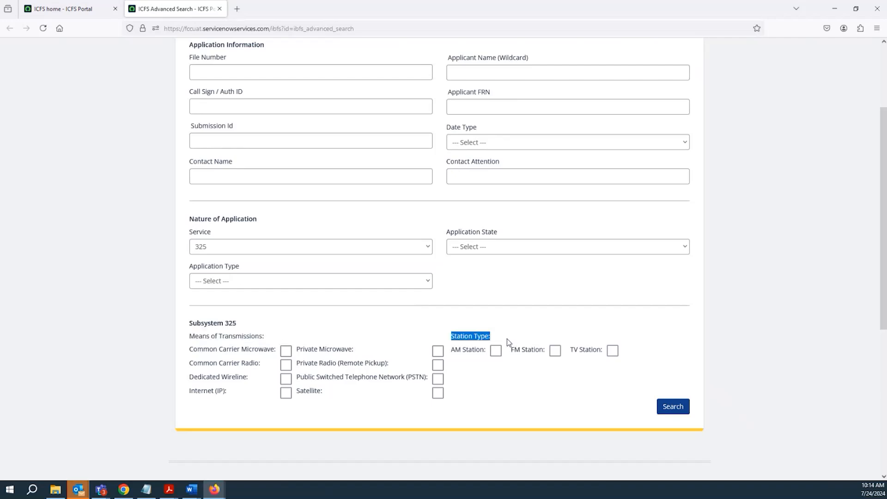
- Run the advanced search for service 325 and look through the listed applications
{"action": "left_click", "coordinate": [680, 408]}
{"action": "scroll", "coordinate": [328, 357], "scroll_direction": "down", "scroll_amount": 5}
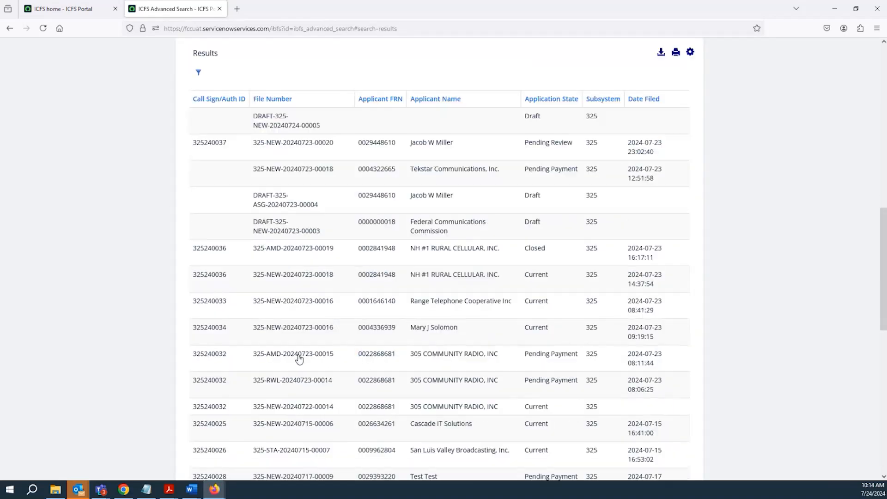
{"action": "scroll", "coordinate": [297, 362], "scroll_direction": "up", "scroll_amount": 2}
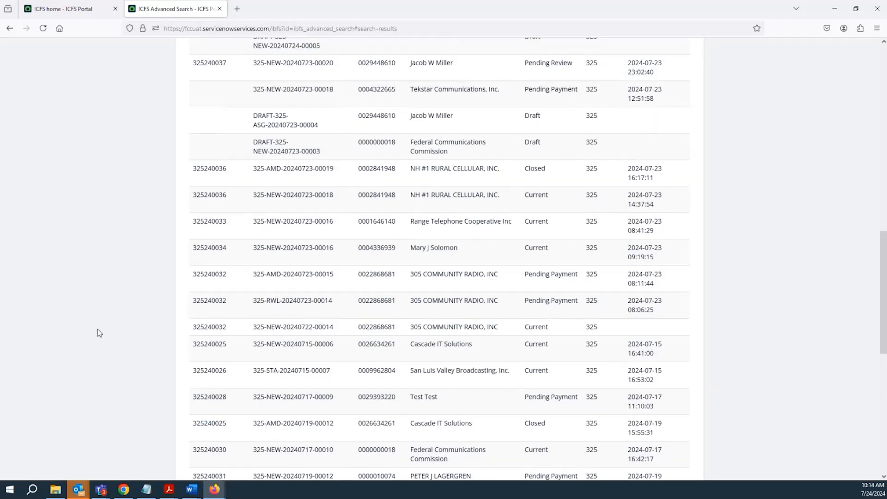
{"action": "scroll", "coordinate": [98, 331], "scroll_direction": "up", "scroll_amount": 7}
{"action": "scroll", "coordinate": [98, 329], "scroll_direction": "up", "scroll_amount": 9}
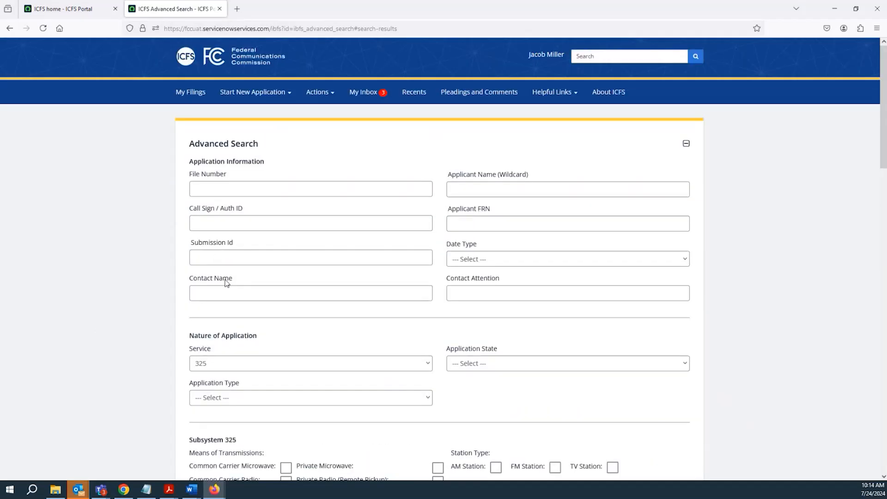
- Open the FAQs page of the Helpful Links and highlight the ICFS Help Line phone number and e-mail address
{"action": "left_click", "coordinate": [550, 97]}
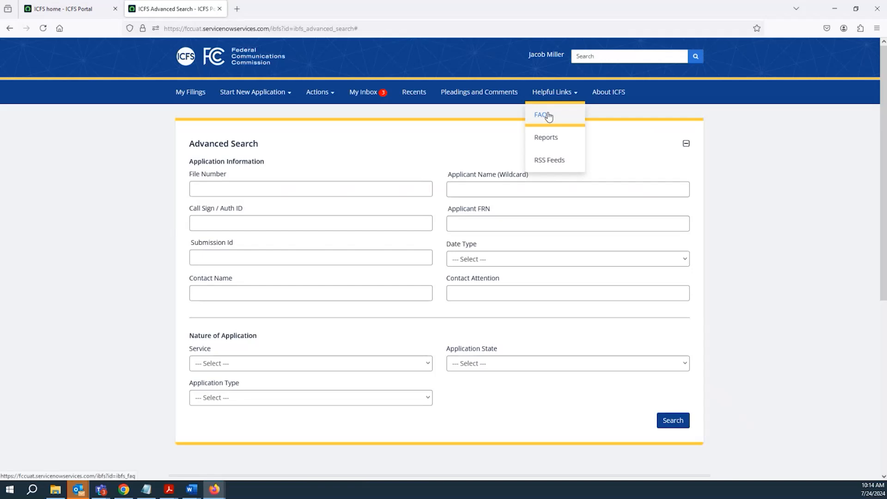
{"action": "left_click", "coordinate": [550, 114]}
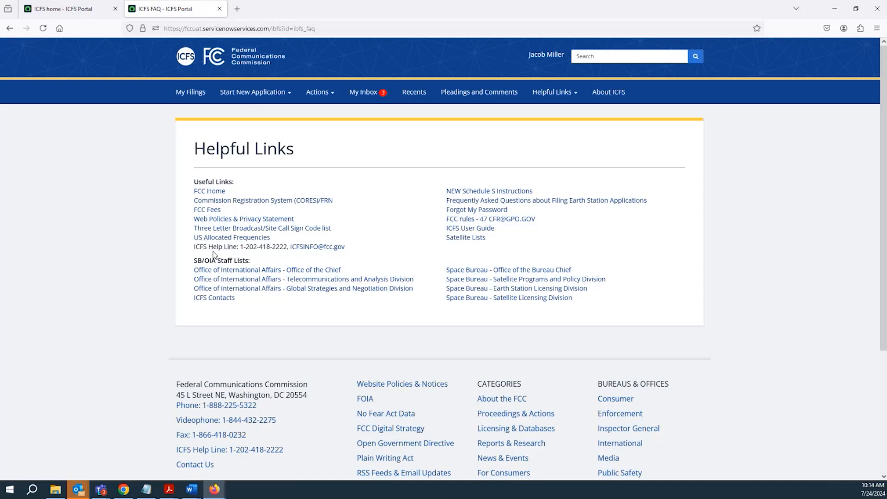
{"action": "left_click_drag", "start_coordinate": [196, 250], "coordinate": [287, 251]}
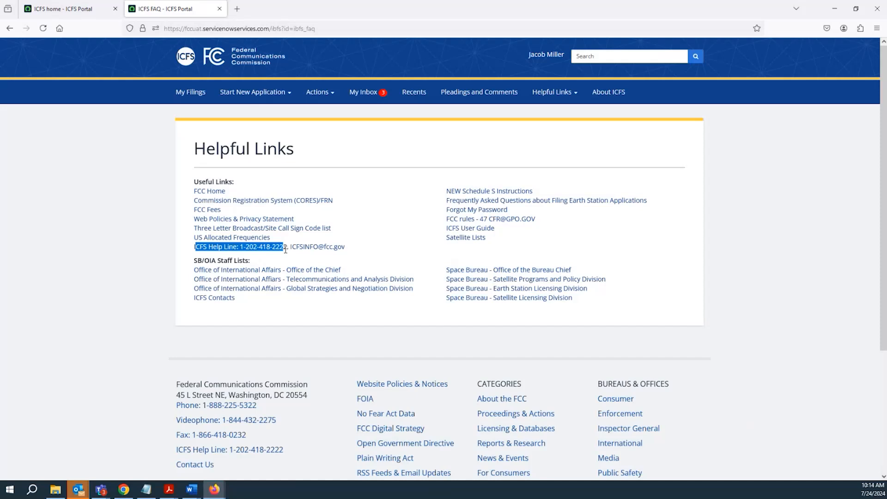
{"action": "left_click_drag", "start_coordinate": [358, 251], "coordinate": [294, 250]}
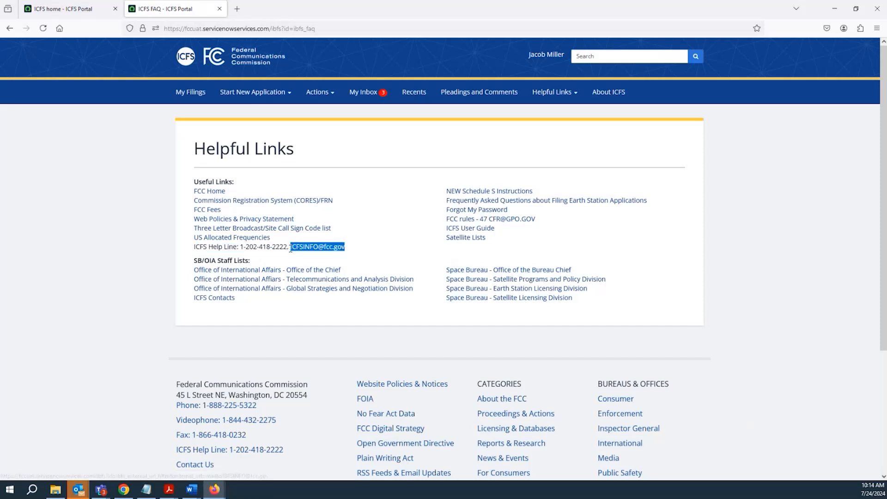
{"action": "triple_click", "coordinate": [366, 255]}
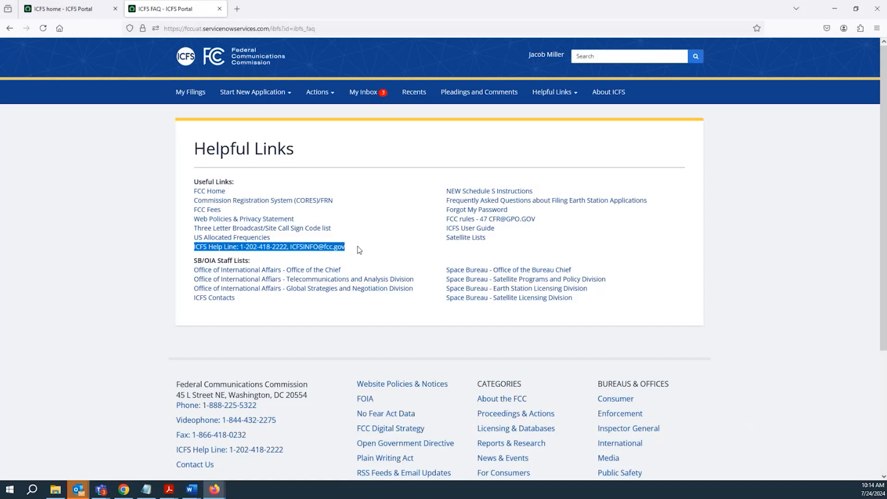
{"action": "left_click", "coordinate": [352, 242]}
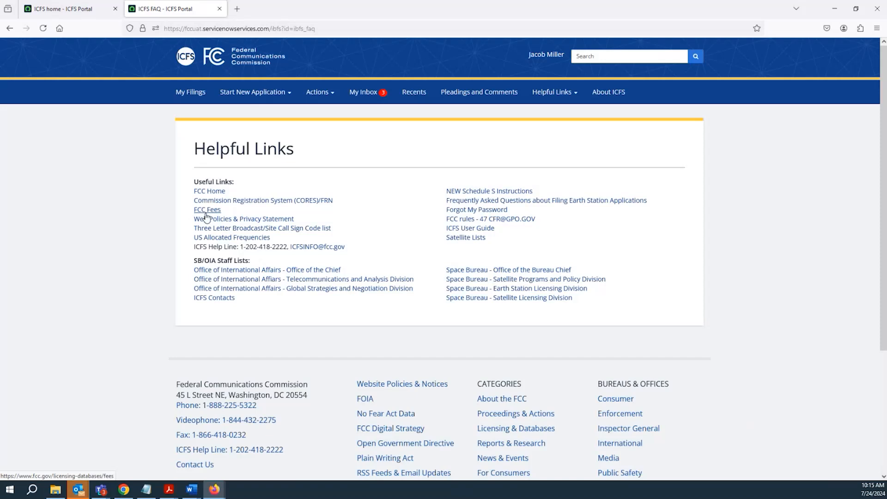
- Open My Inbox to view the unread filing status messages, and close it again
{"action": "left_click", "coordinate": [363, 92]}
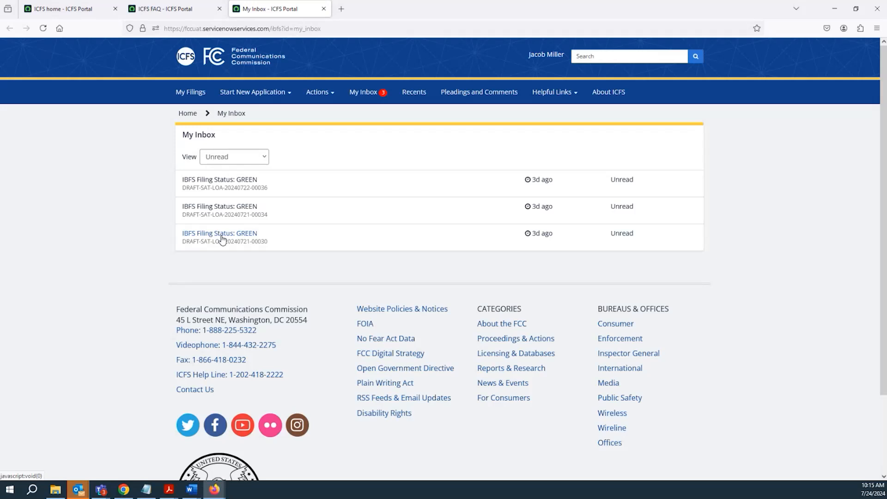
{"action": "left_click", "coordinate": [324, 9]}
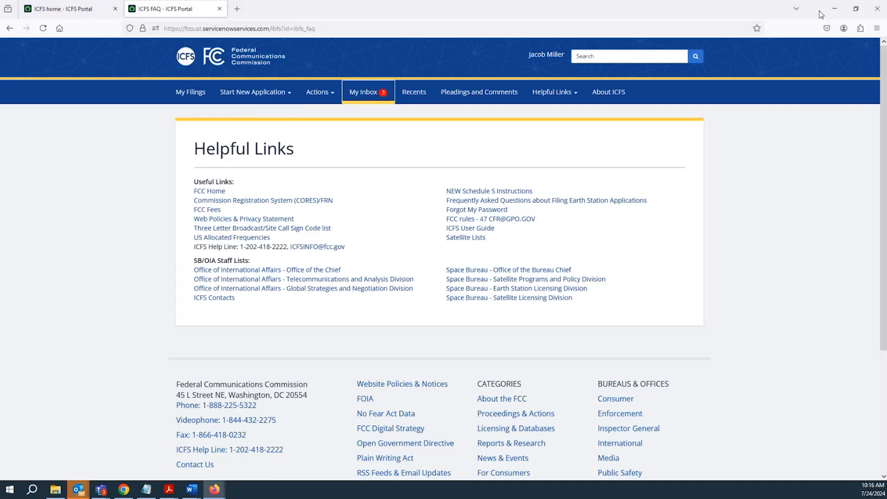
- Switch to the TPSS-IBFS 325 presentation in PowerPoint and show slide 9, the 325 Subsystem demo outline
{"action": "left_click", "coordinate": [835, 13]}
{"action": "scroll", "coordinate": [51, 416], "scroll_direction": "down", "scroll_amount": 2}
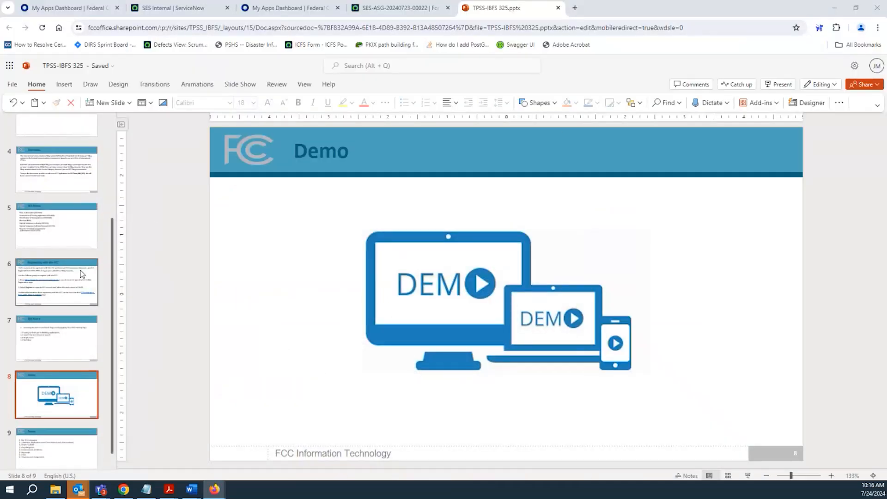
{"action": "left_click", "coordinate": [50, 432]}
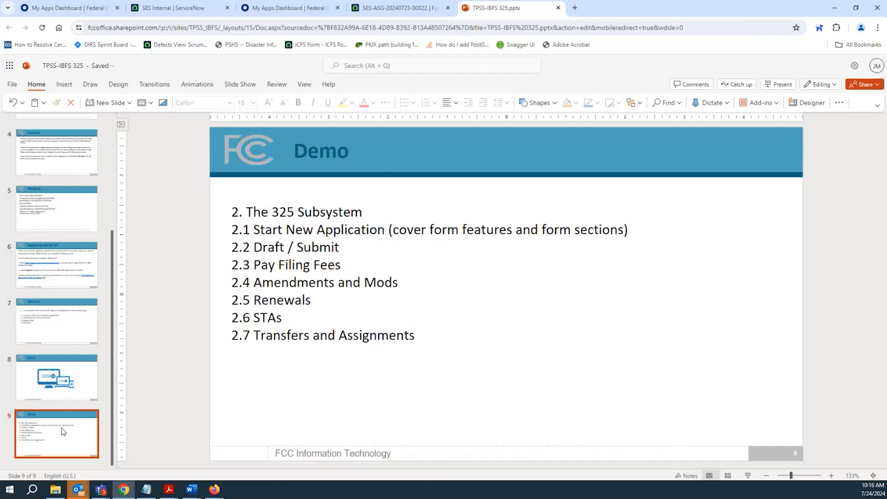
- Switch to the ICFS portal in Firefox and open the My Filings page
{"action": "mouse_move", "coordinate": [231, 487]}
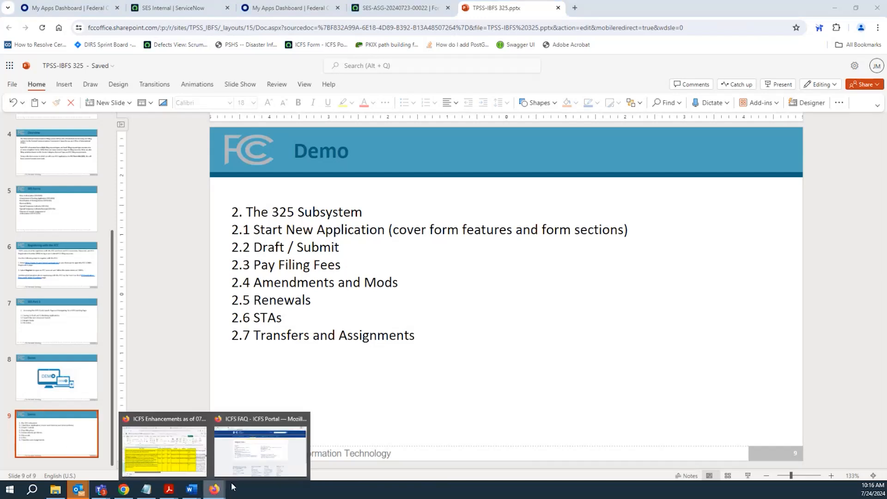
{"action": "left_click", "coordinate": [248, 462]}
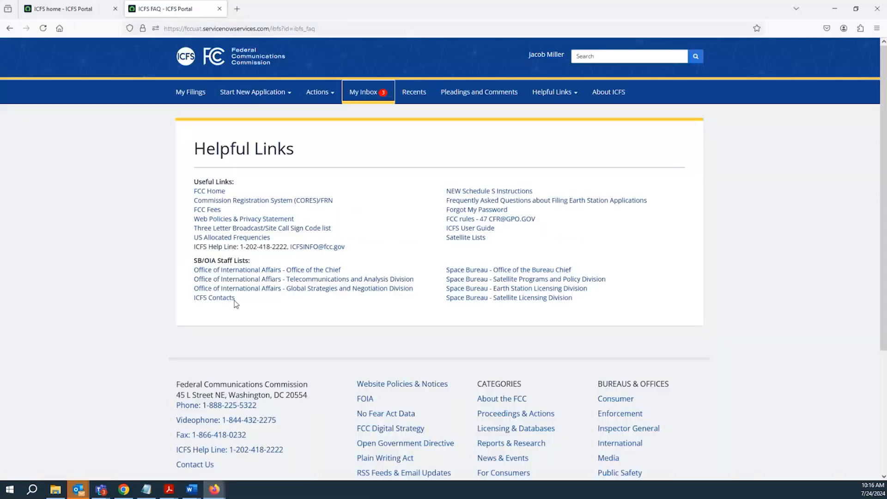
{"action": "left_click", "coordinate": [240, 95]}
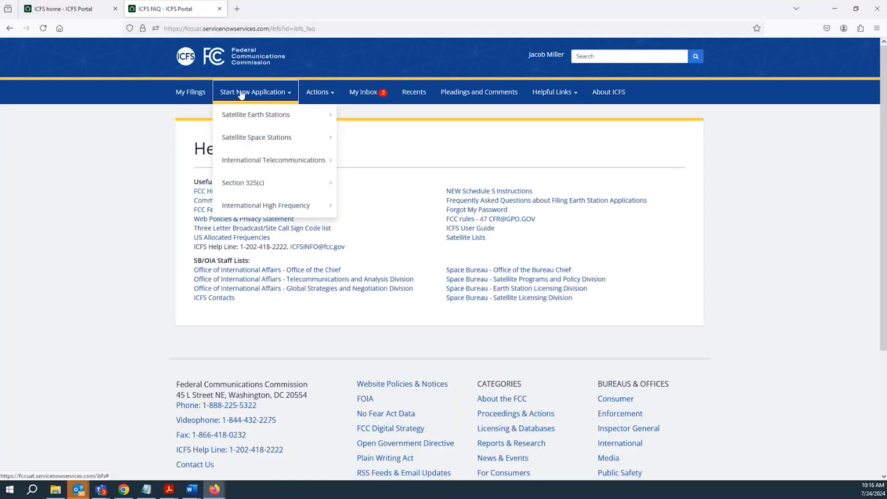
{"action": "left_click", "coordinate": [199, 91]}
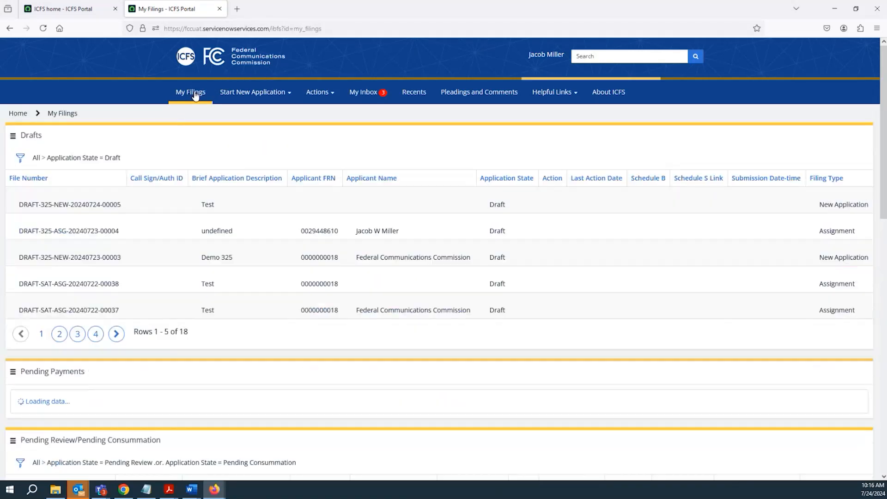
- Look through the Drafts, Pending Payments, Pending Review/Pending Consummation and Current sections of My Filings
{"action": "scroll", "coordinate": [162, 141], "scroll_direction": "down", "scroll_amount": 1}
{"action": "scroll", "coordinate": [154, 195], "scroll_direction": "down", "scroll_amount": 2}
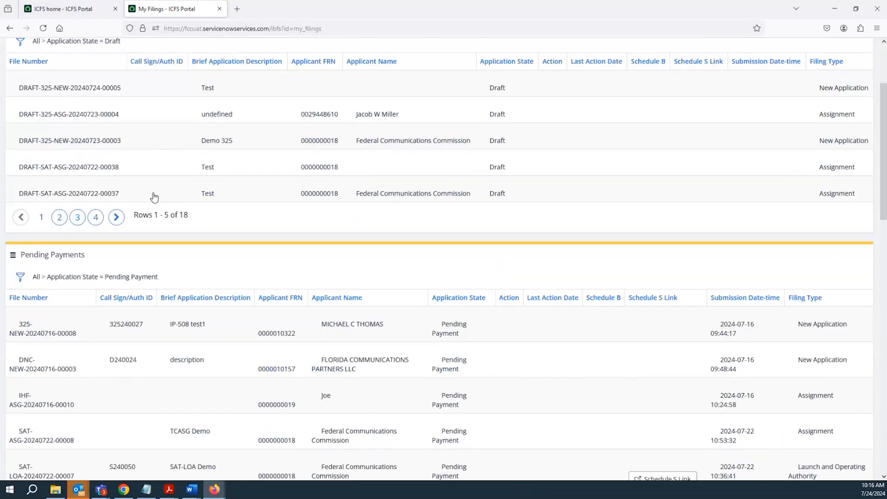
{"action": "scroll", "coordinate": [154, 272], "scroll_direction": "down", "scroll_amount": 2}
{"action": "scroll", "coordinate": [154, 272], "scroll_direction": "up", "scroll_amount": 3}
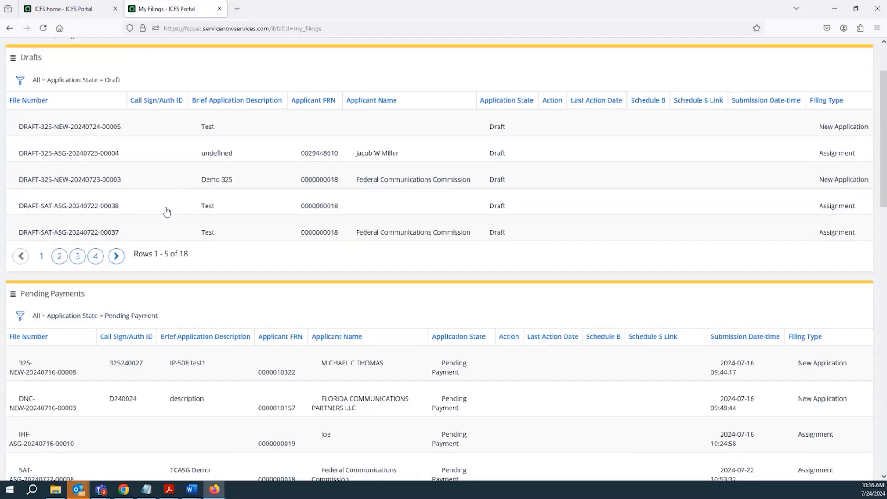
{"action": "scroll", "coordinate": [157, 205], "scroll_direction": "down", "scroll_amount": 3}
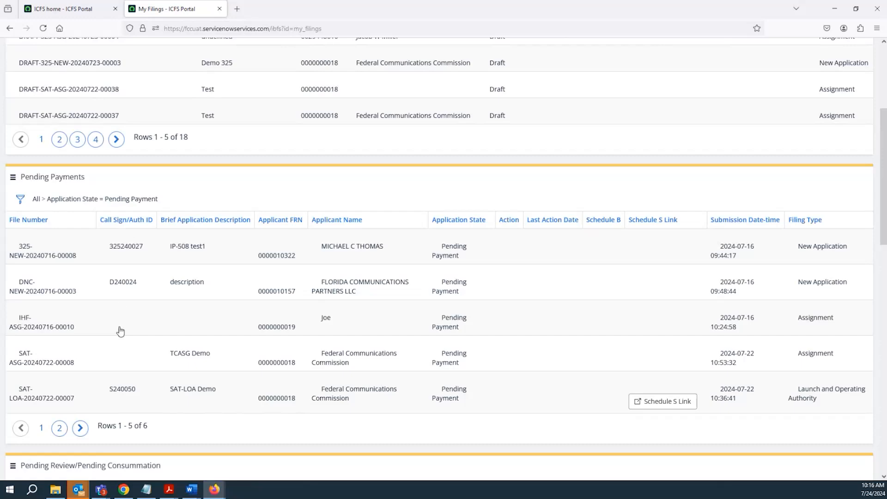
{"action": "scroll", "coordinate": [119, 329], "scroll_direction": "down", "scroll_amount": 5}
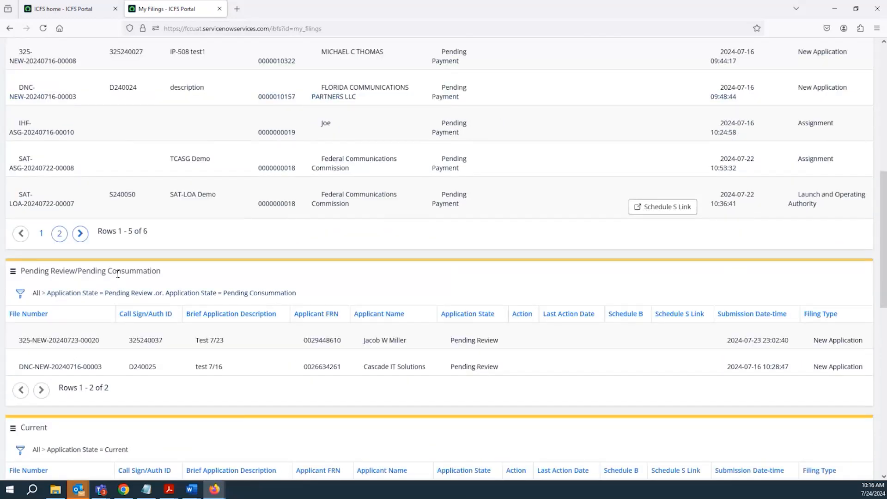
{"action": "scroll", "coordinate": [111, 241], "scroll_direction": "up", "scroll_amount": 2}
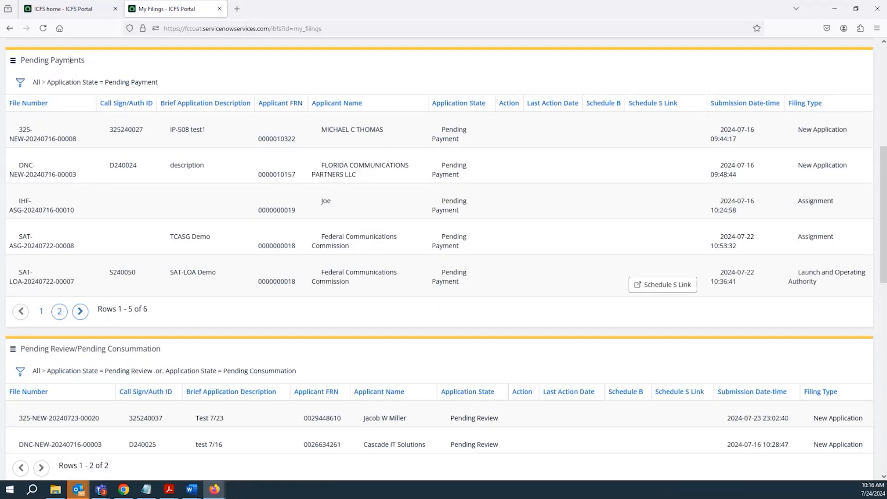
{"action": "scroll", "coordinate": [64, 78], "scroll_direction": "up", "scroll_amount": 1}
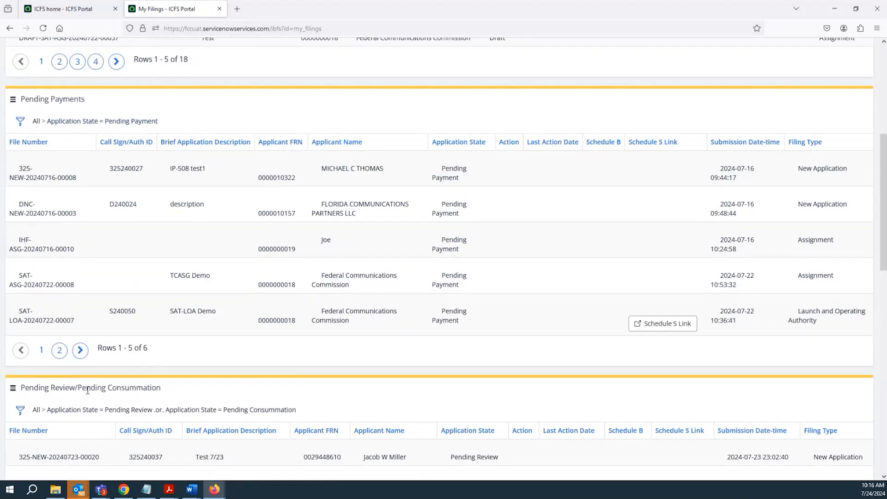
{"action": "scroll", "coordinate": [85, 388], "scroll_direction": "down", "scroll_amount": 5}
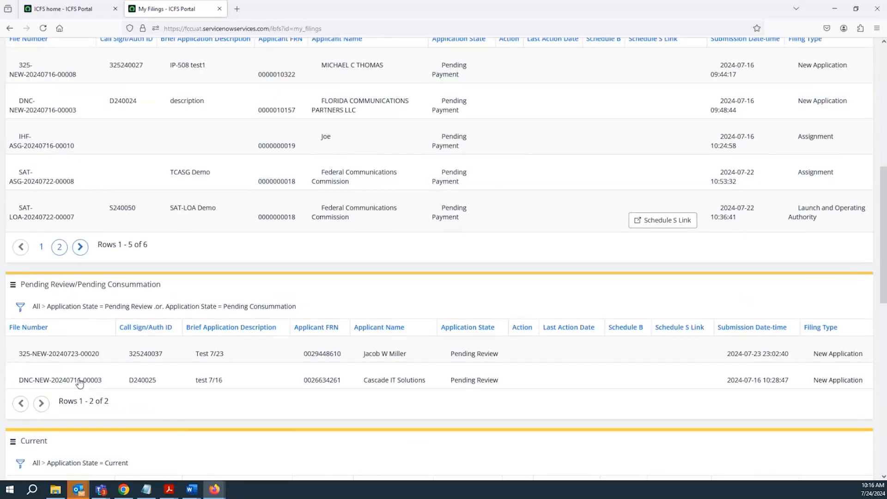
{"action": "double_click", "coordinate": [39, 310]}
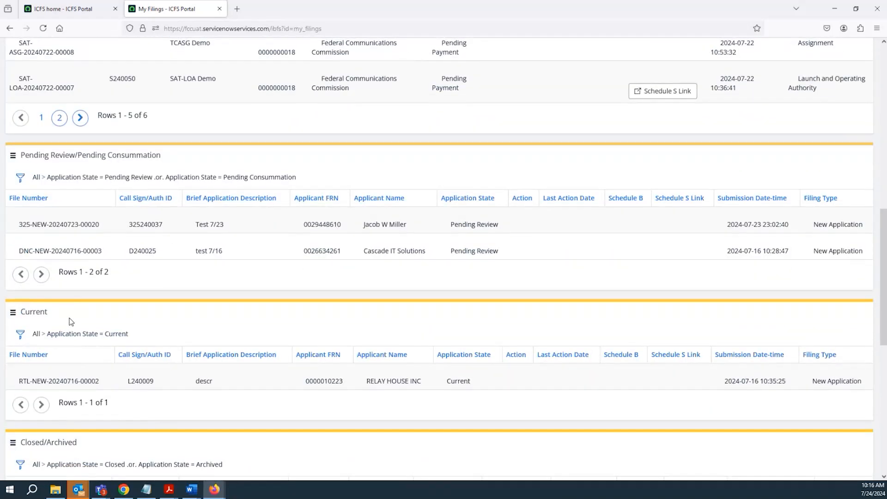
{"action": "scroll", "coordinate": [70, 318], "scroll_direction": "up", "scroll_amount": 10}
{"action": "scroll", "coordinate": [67, 324], "scroll_direction": "up", "scroll_amount": 2}
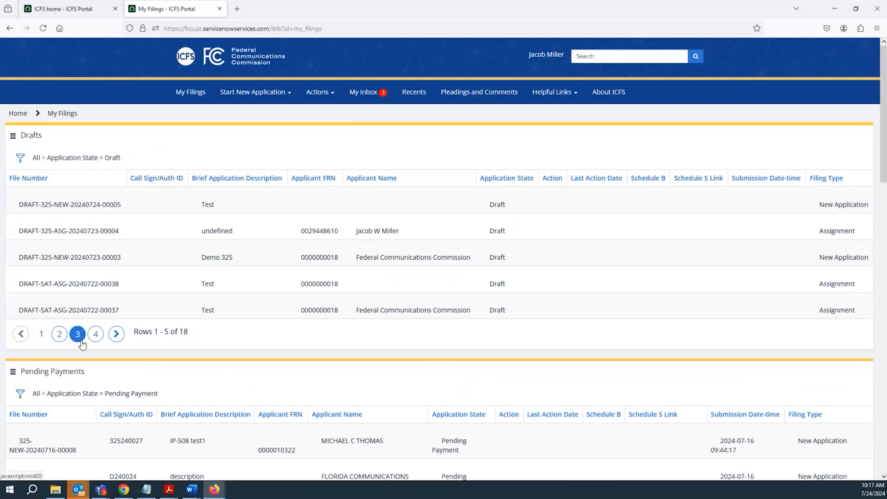
- Open the draft 325 new application described as "Demo 325" and highlight its description in the Applicant Information section
{"action": "left_click", "coordinate": [77, 263]}
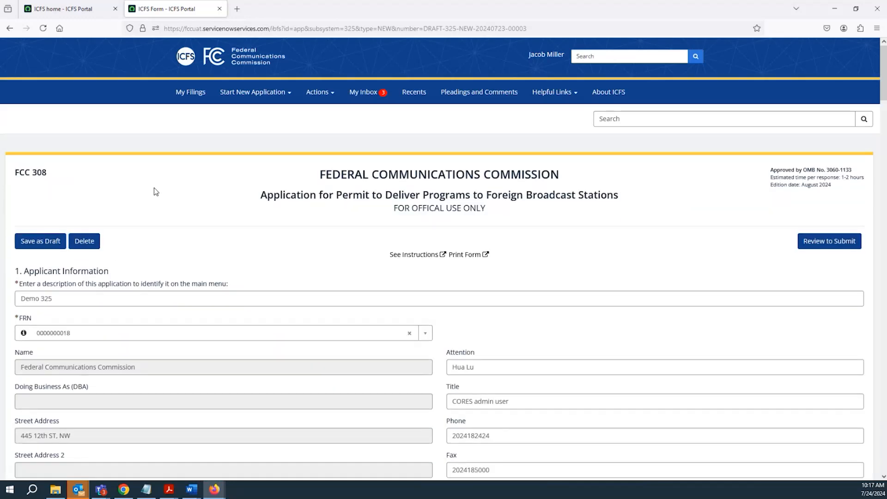
{"action": "scroll", "coordinate": [151, 189], "scroll_direction": "down", "scroll_amount": 2}
{"action": "double_click", "coordinate": [107, 218]}
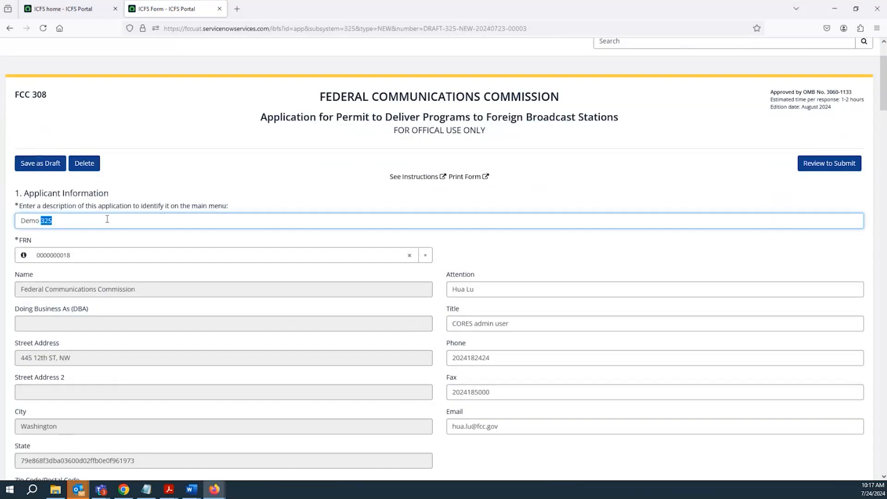
{"action": "double_click", "coordinate": [94, 221]}
{"action": "triple_click", "coordinate": [92, 221]}
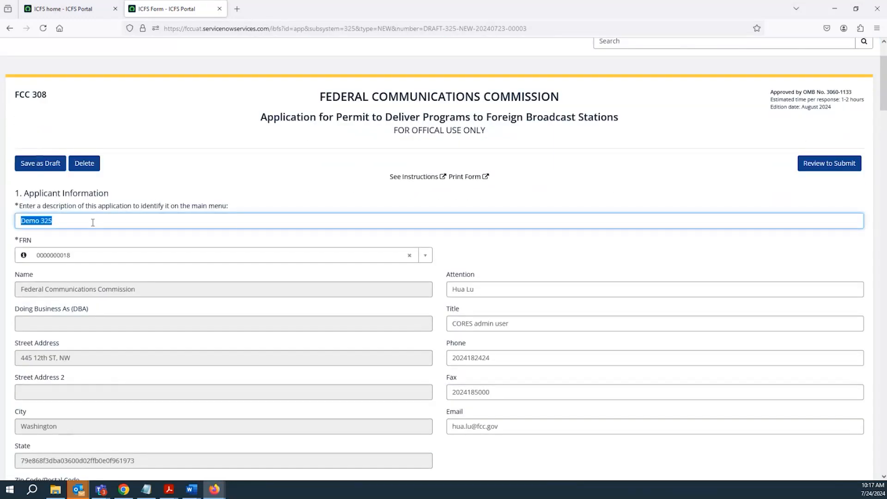
{"action": "left_click", "coordinate": [61, 222]}
{"action": "left_click_drag", "start_coordinate": [54, 221], "coordinate": [20, 216]}
{"action": "scroll", "coordinate": [235, 258], "scroll_direction": "down", "scroll_amount": 2}
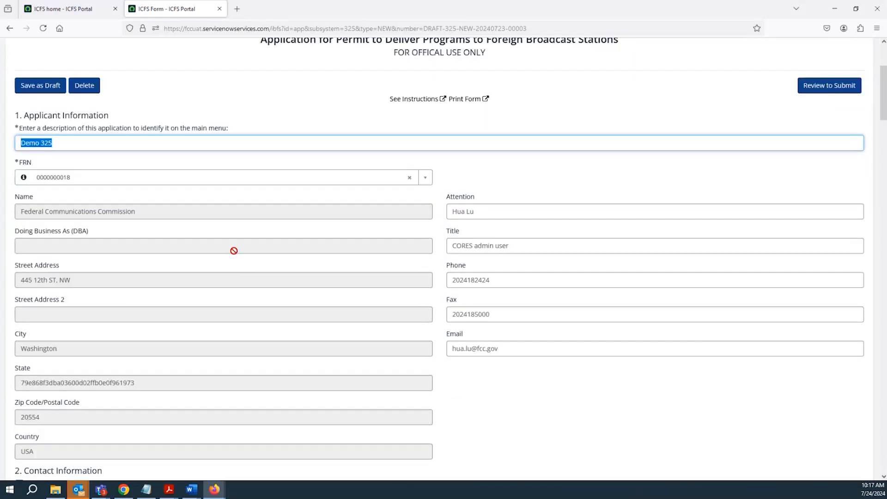
- Point out the applicant's FRN field, clear its value and select the second FRN offered in the list
{"action": "scroll", "coordinate": [115, 208], "scroll_direction": "down", "scroll_amount": 1}
{"action": "double_click", "coordinate": [25, 124]}
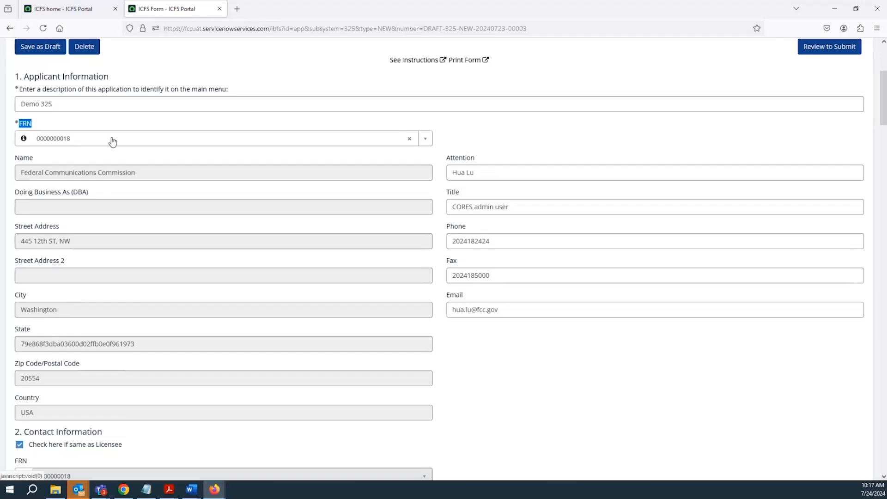
{"action": "left_click", "coordinate": [410, 138]}
{"action": "left_click", "coordinate": [326, 143]}
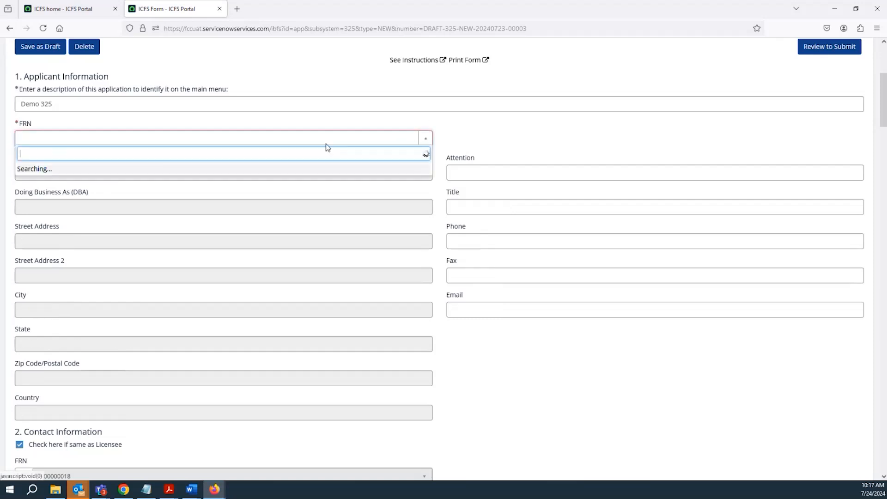
{"action": "left_click", "coordinate": [49, 183]}
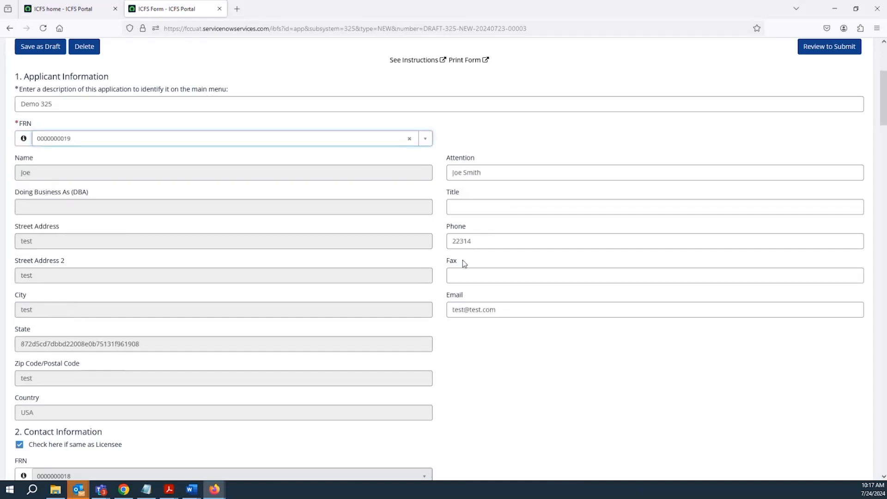
- Clear the applicant's FRN again and select the first FRN offered in the list
{"action": "left_click", "coordinate": [410, 139]}
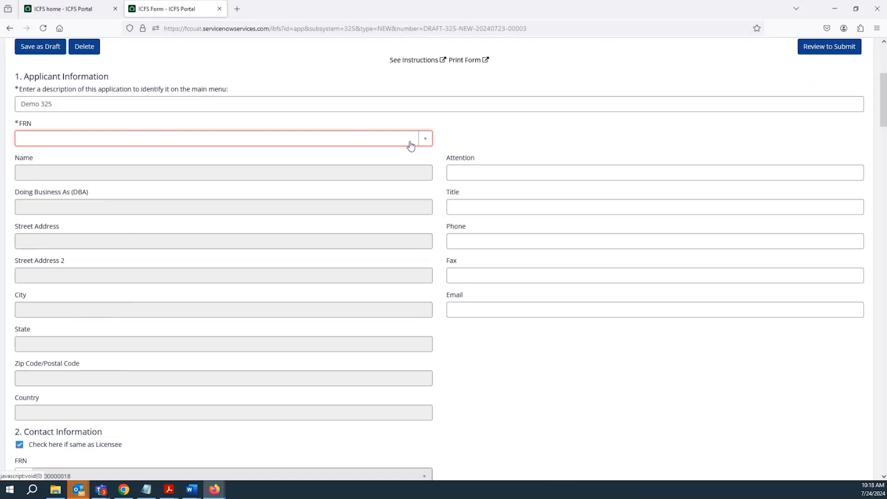
{"action": "left_click", "coordinate": [410, 145]}
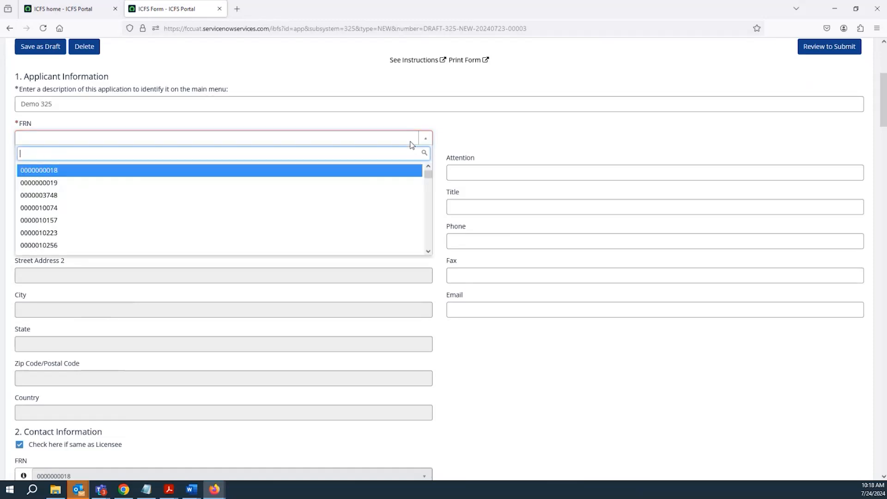
{"action": "left_click", "coordinate": [280, 172]}
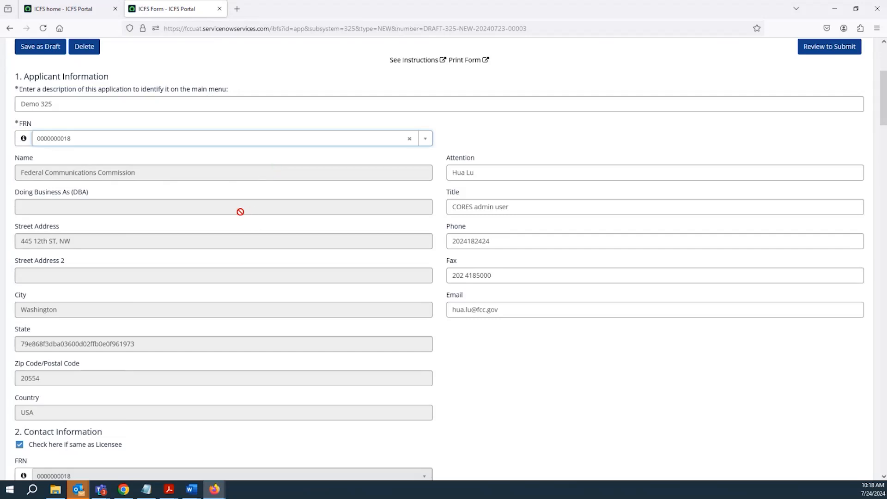
- Point out the auto-filled applicant name and the editable attention, title, phone and fax fields
{"action": "double_click", "coordinate": [211, 179]}
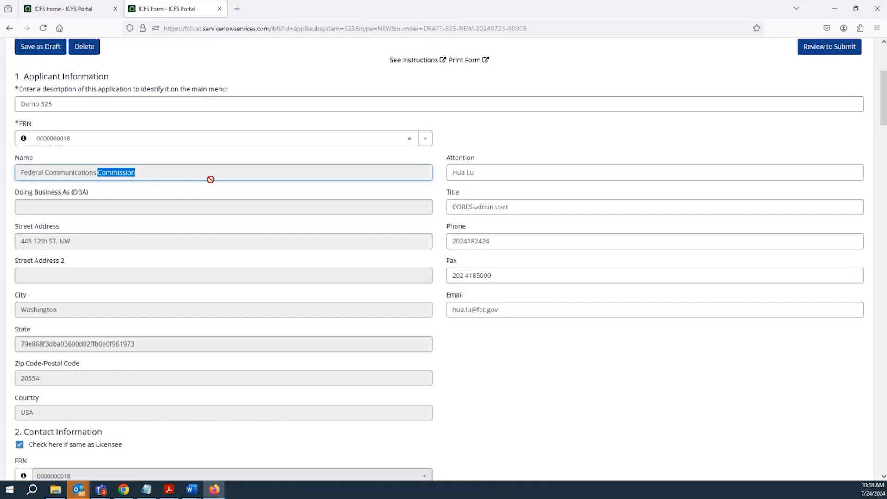
{"action": "triple_click", "coordinate": [210, 180]}
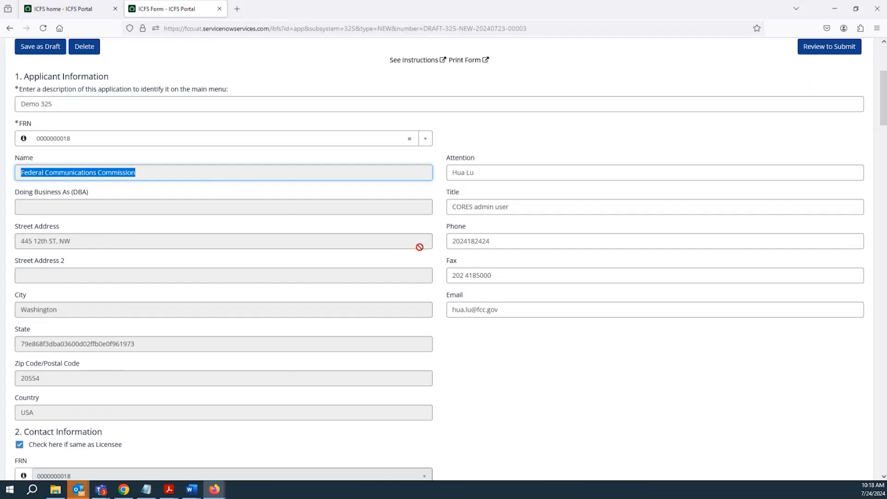
{"action": "double_click", "coordinate": [470, 173]}
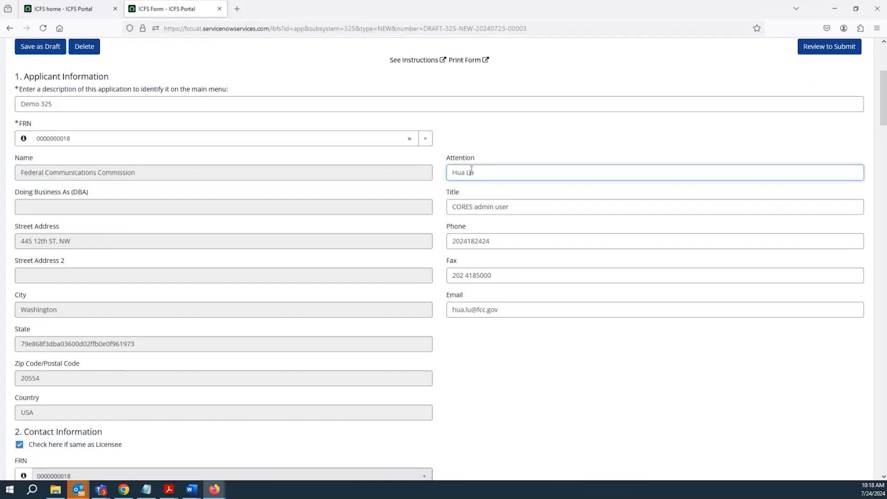
{"action": "triple_click", "coordinate": [485, 207]}
{"action": "triple_click", "coordinate": [485, 248]}
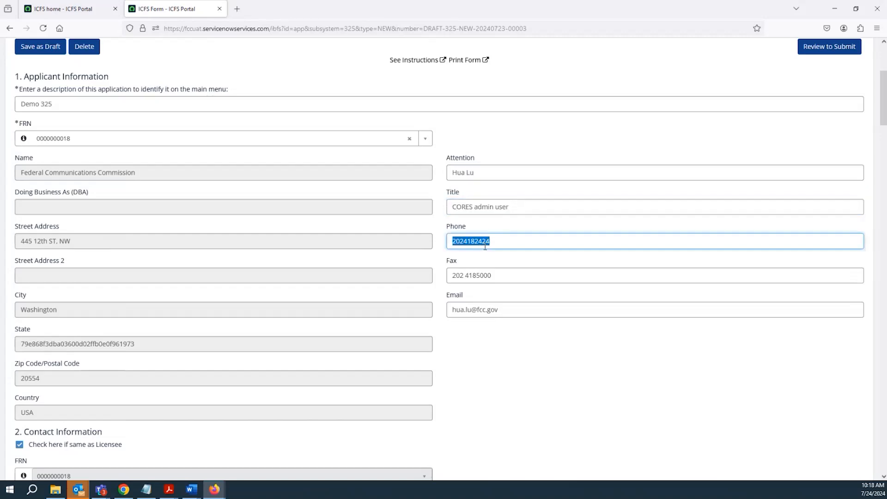
{"action": "left_click", "coordinate": [486, 276]}
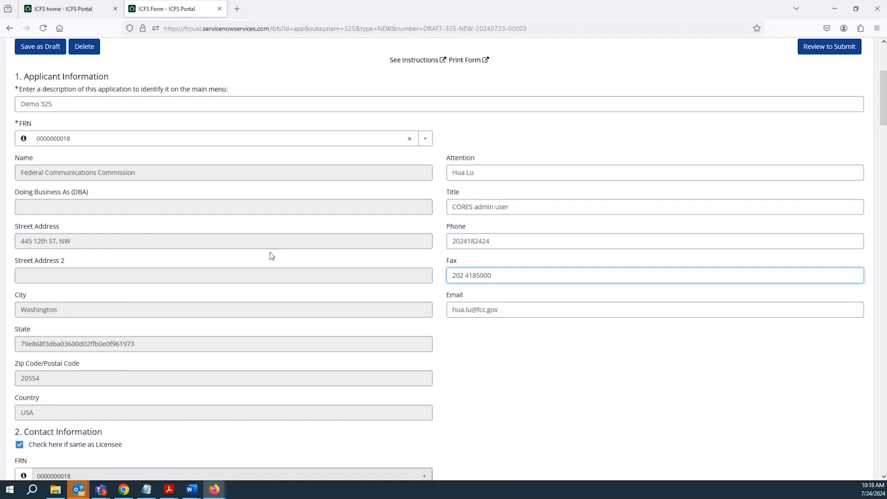
- Highlight the read-only applicant name, street address and city, and bring the Contact Information section into view
{"action": "triple_click", "coordinate": [40, 174]}
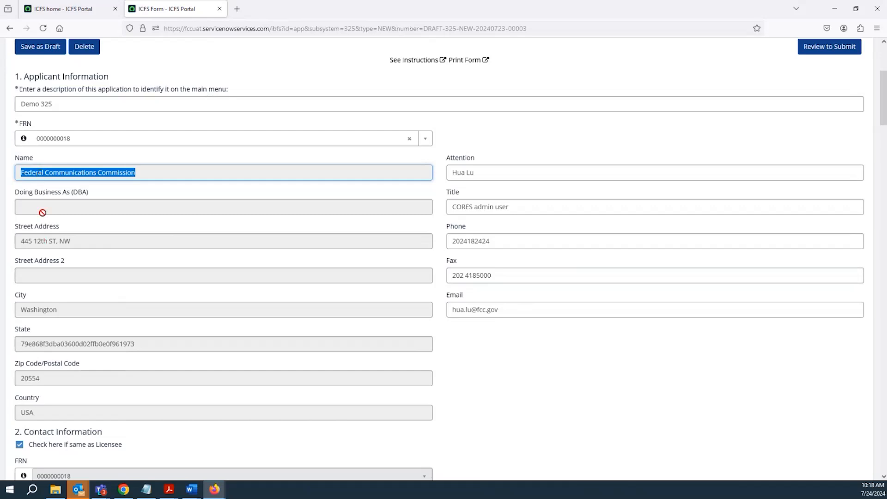
{"action": "left_click", "coordinate": [48, 243]}
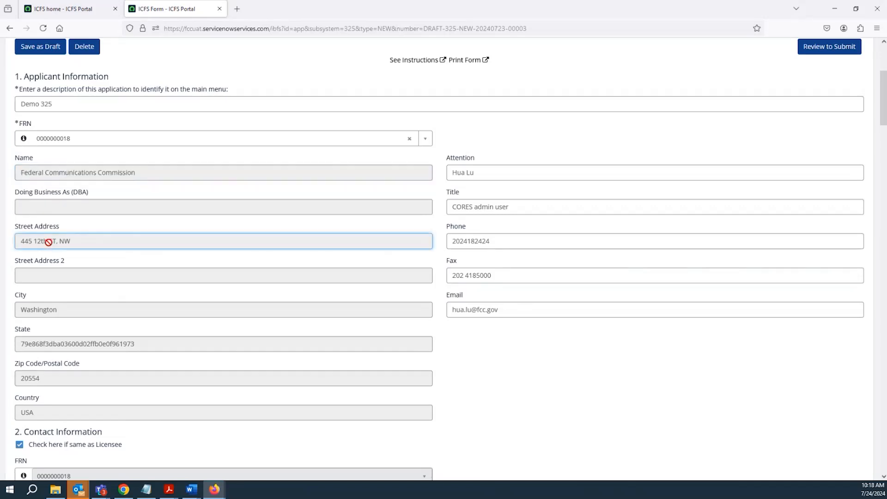
{"action": "triple_click", "coordinate": [49, 242]}
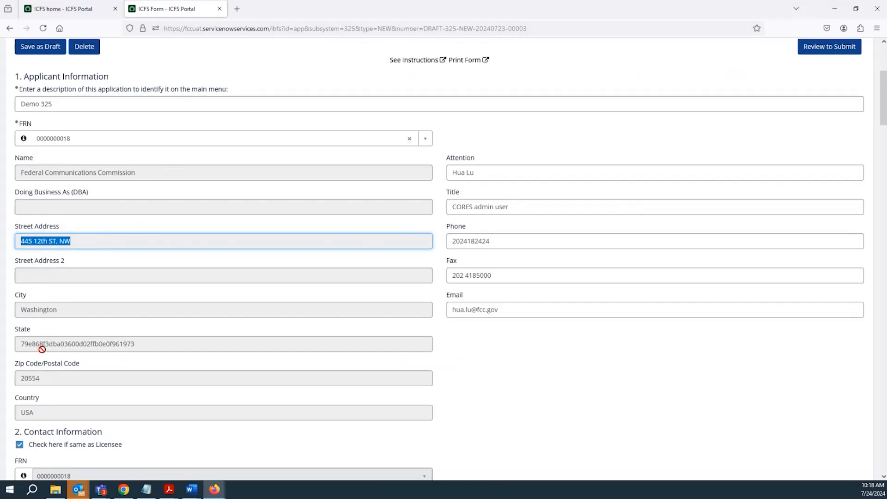
{"action": "double_click", "coordinate": [41, 305]}
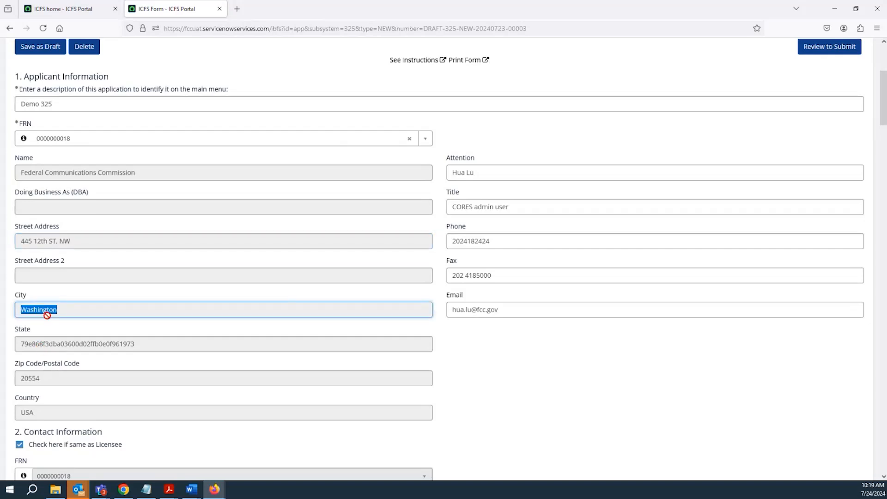
{"action": "left_click", "coordinate": [70, 175]}
{"action": "triple_click", "coordinate": [69, 175]}
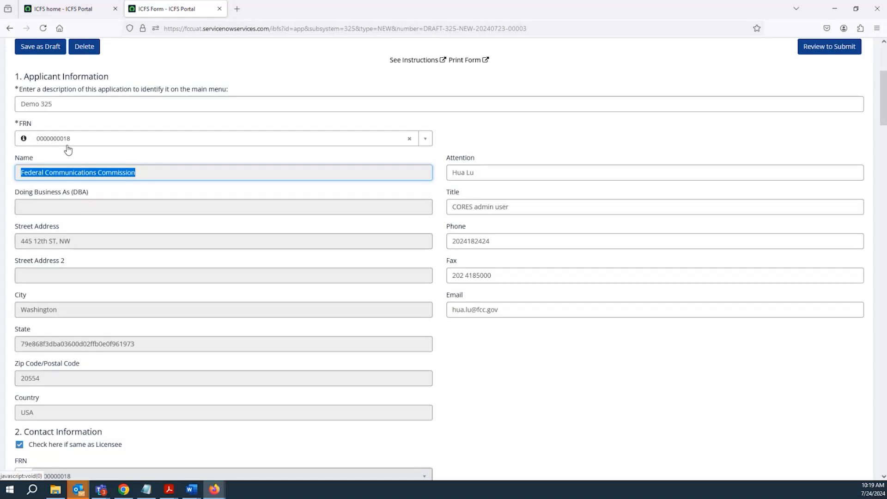
{"action": "left_click", "coordinate": [67, 176]}
{"action": "scroll", "coordinate": [69, 184], "scroll_direction": "down", "scroll_amount": 1}
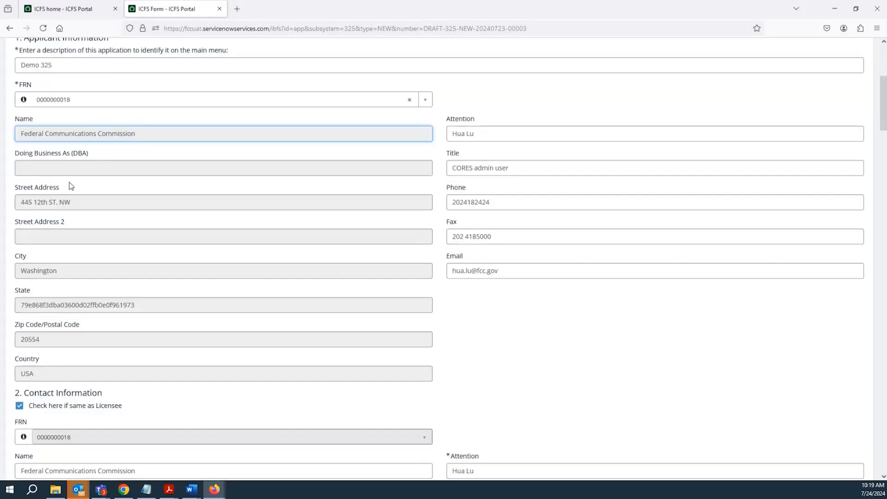
{"action": "scroll", "coordinate": [69, 181], "scroll_direction": "down", "scroll_amount": 5}
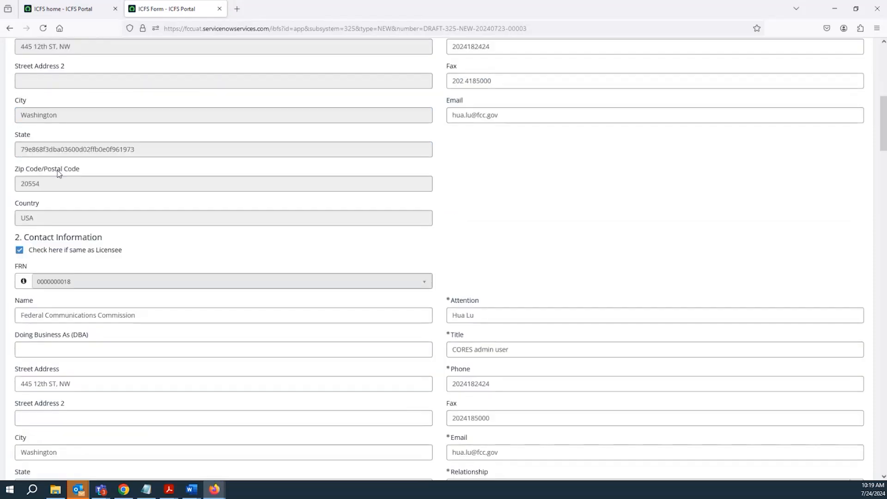
- Turn 'Check here if same as Licensee' off and on again to refill the Contact Information, and compare it with the Applicant Information
{"action": "scroll", "coordinate": [58, 175], "scroll_direction": "down", "scroll_amount": 3}
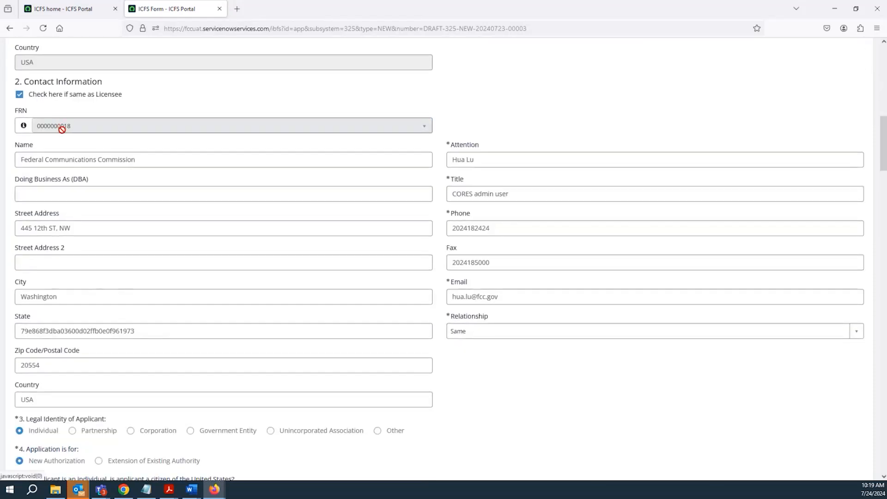
{"action": "left_click", "coordinate": [20, 94]}
{"action": "left_click", "coordinate": [20, 95]}
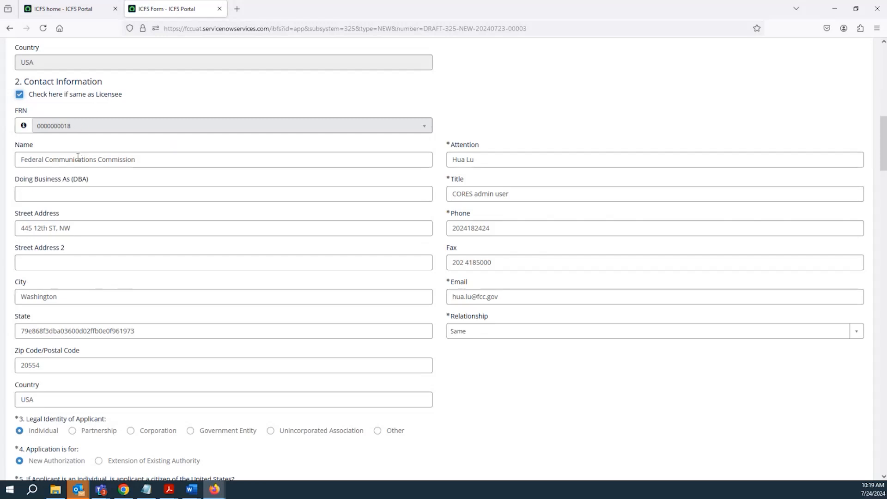
{"action": "scroll", "coordinate": [78, 158], "scroll_direction": "up", "scroll_amount": 8}
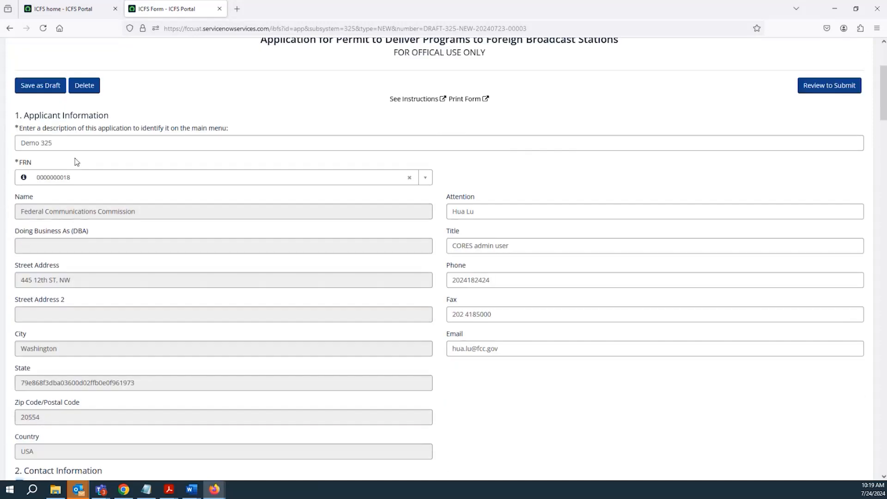
{"action": "scroll", "coordinate": [75, 158], "scroll_direction": "down", "scroll_amount": 8}
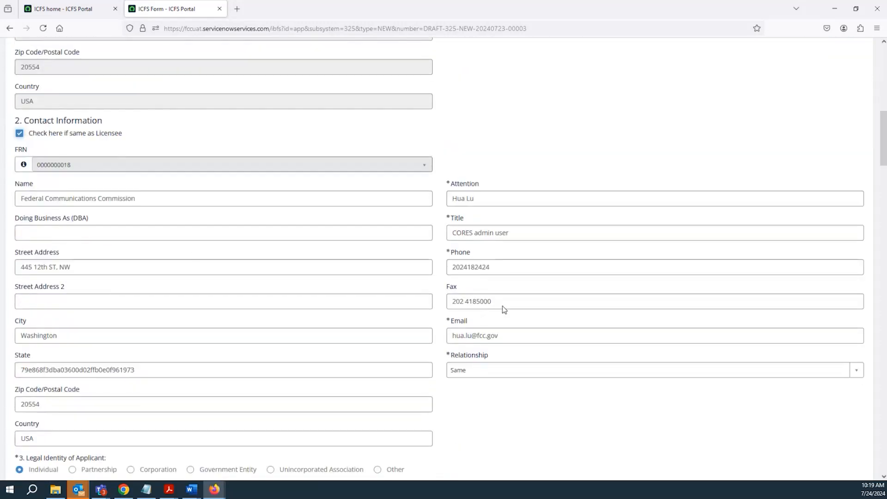
- Uncheck 'Check here if same as Licensee' to show the contact's FRN choices, and check it again
{"action": "left_click", "coordinate": [19, 133]}
{"action": "left_click", "coordinate": [63, 167]}
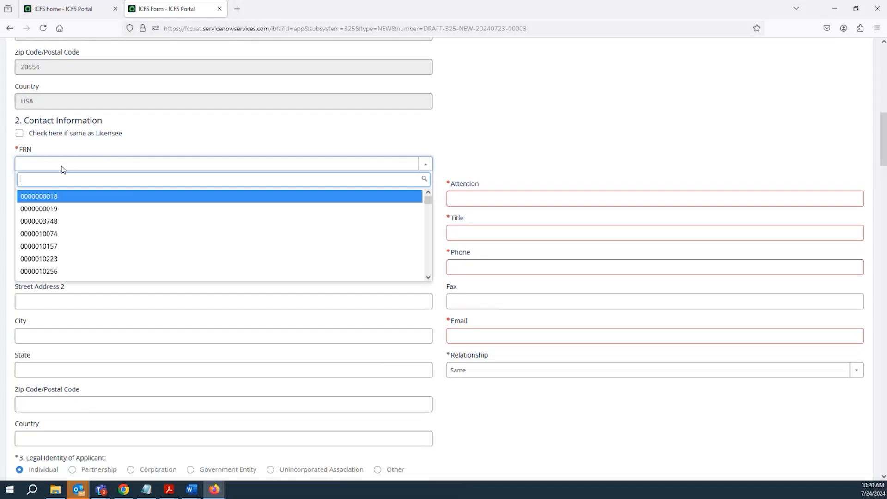
{"action": "left_click", "coordinate": [60, 170]}
{"action": "left_click", "coordinate": [59, 170]}
{"action": "left_click", "coordinate": [19, 134]}
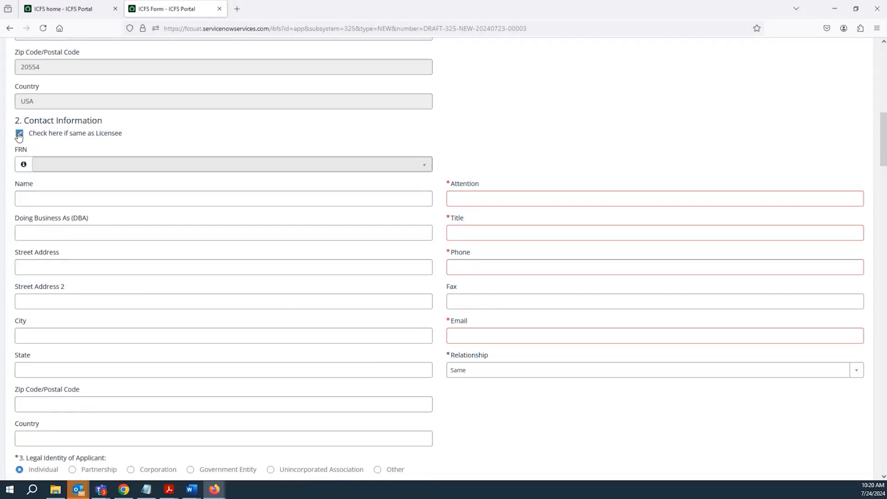
- Show the contact's Relationship options and choose Same
{"action": "left_click", "coordinate": [465, 370]}
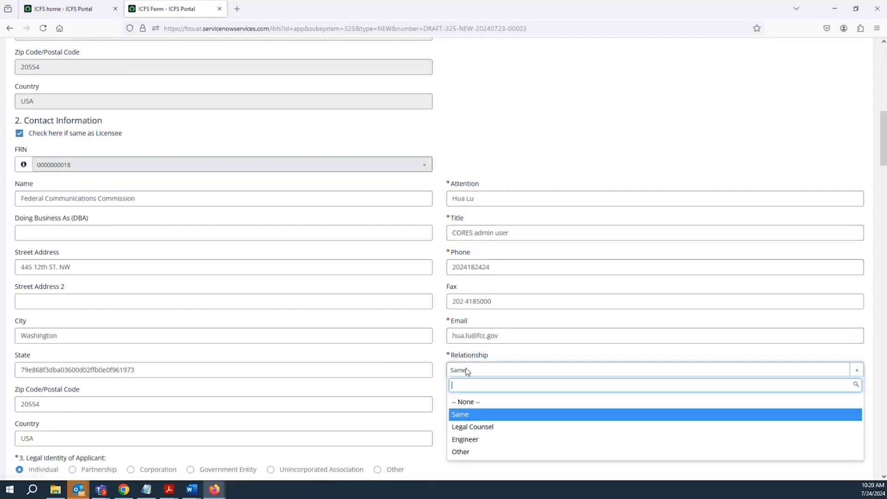
{"action": "left_click", "coordinate": [479, 420]}
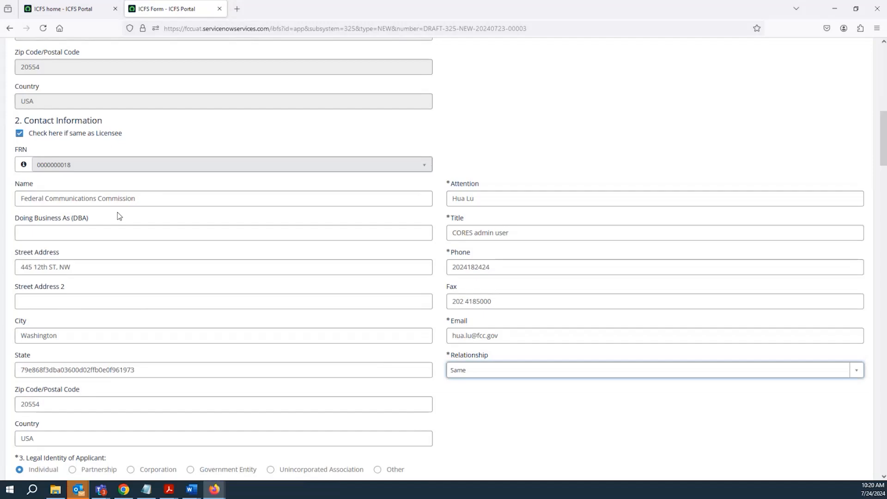
- Highlight question 3 on the applicant's legal identity and question 5 on an individual applicant's United States citizenship
{"action": "scroll", "coordinate": [117, 212], "scroll_direction": "down", "scroll_amount": 3}
{"action": "scroll", "coordinate": [100, 188], "scroll_direction": "down", "scroll_amount": 2}
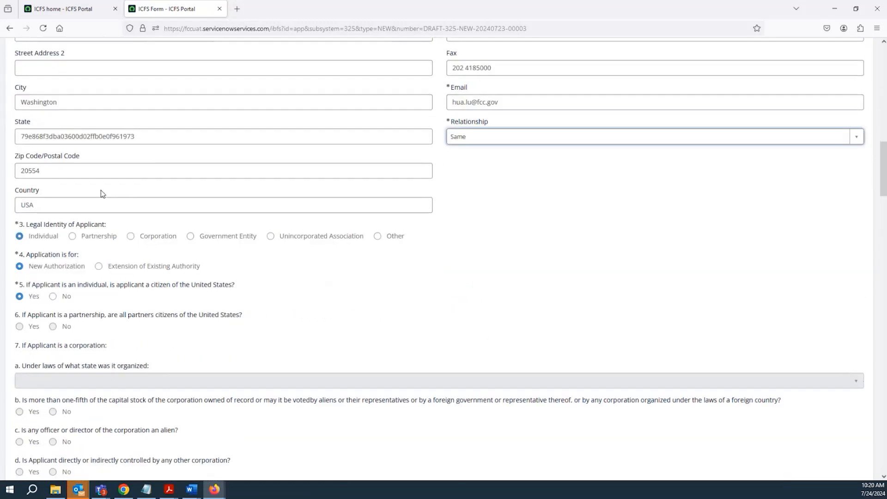
{"action": "left_click_drag", "start_coordinate": [21, 230], "coordinate": [102, 232]}
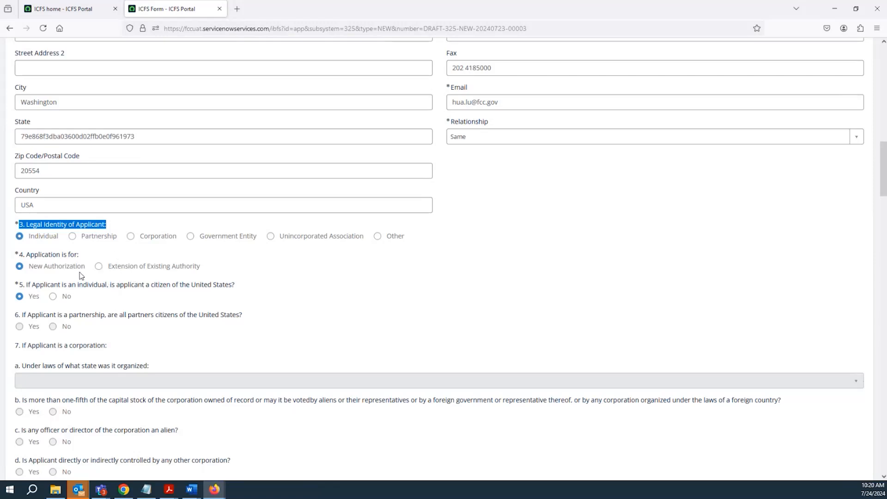
{"action": "left_click", "coordinate": [34, 226]}
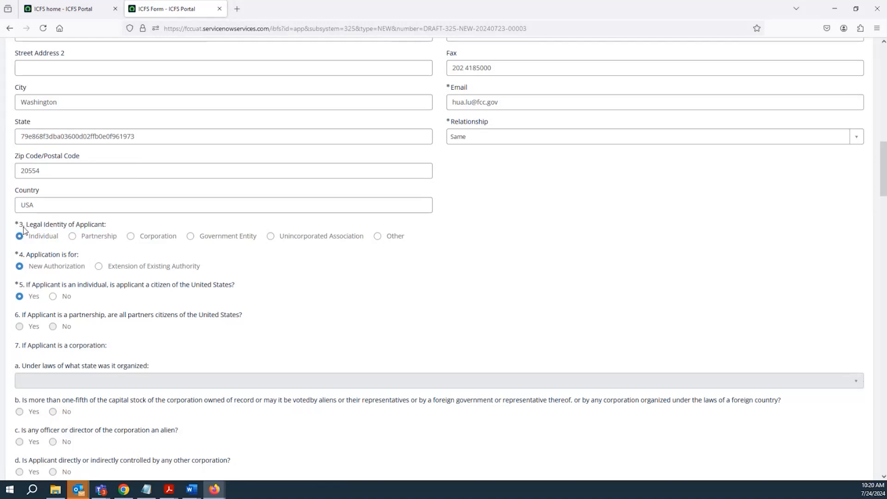
{"action": "left_click_drag", "start_coordinate": [20, 226], "coordinate": [110, 233]}
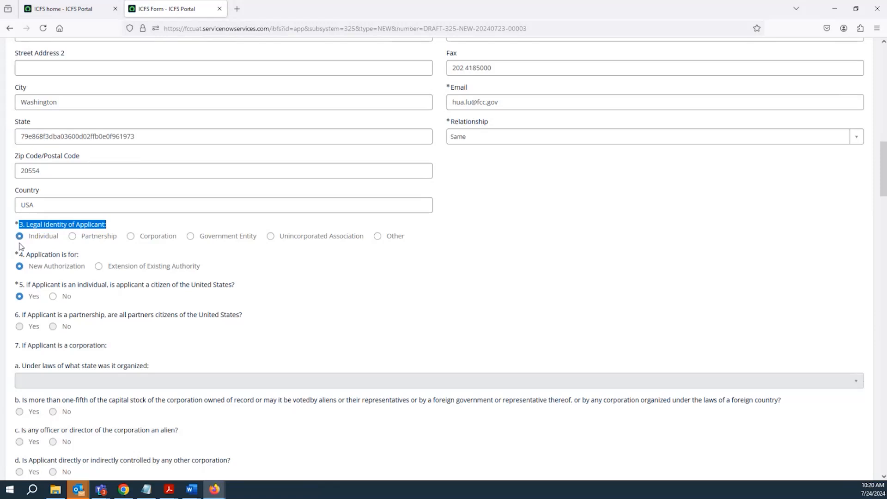
{"action": "left_click_drag", "start_coordinate": [19, 287], "coordinate": [253, 295]}
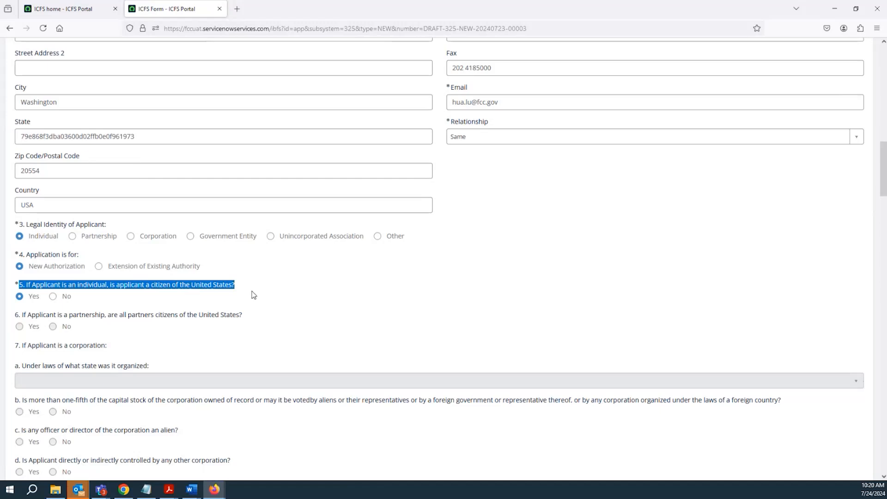
- Set the applicant's legal identity to Partnership and highlight question 6 on the partners' citizenship
{"action": "left_click", "coordinate": [73, 237]}
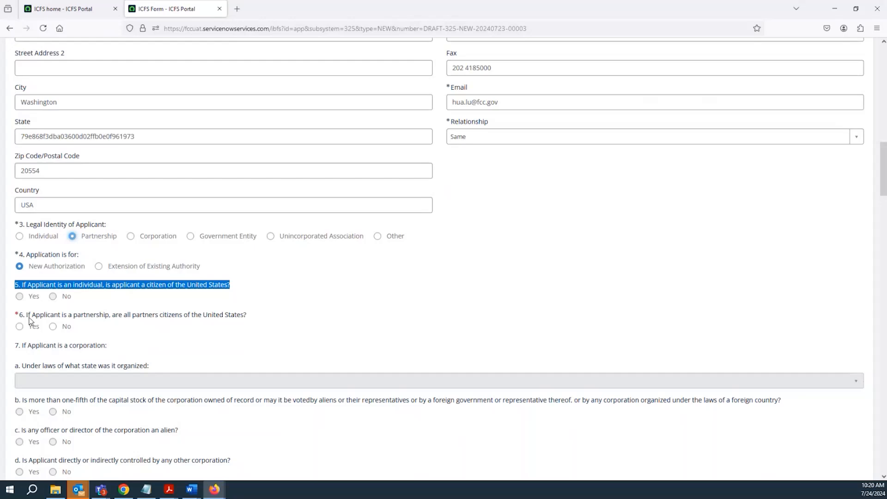
{"action": "left_click_drag", "start_coordinate": [22, 316], "coordinate": [248, 316]}
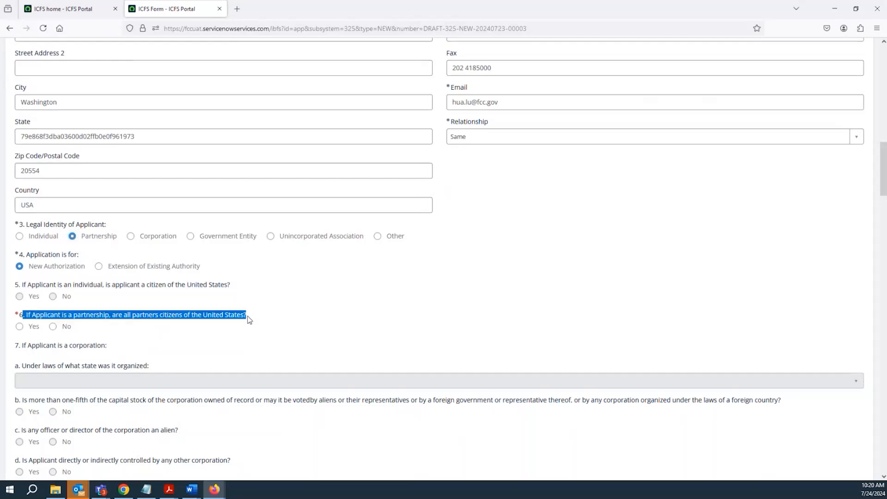
- Set the applicant's legal identity to Corporation and browse the state choices offered for question 7a without choosing one
{"action": "left_click", "coordinate": [131, 237]}
{"action": "scroll", "coordinate": [130, 250], "scroll_direction": "down", "scroll_amount": 3}
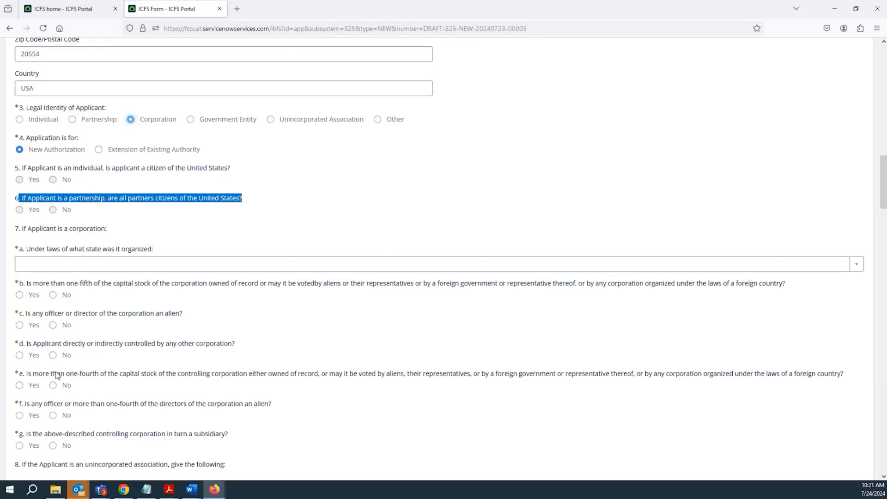
{"action": "left_click", "coordinate": [56, 269]}
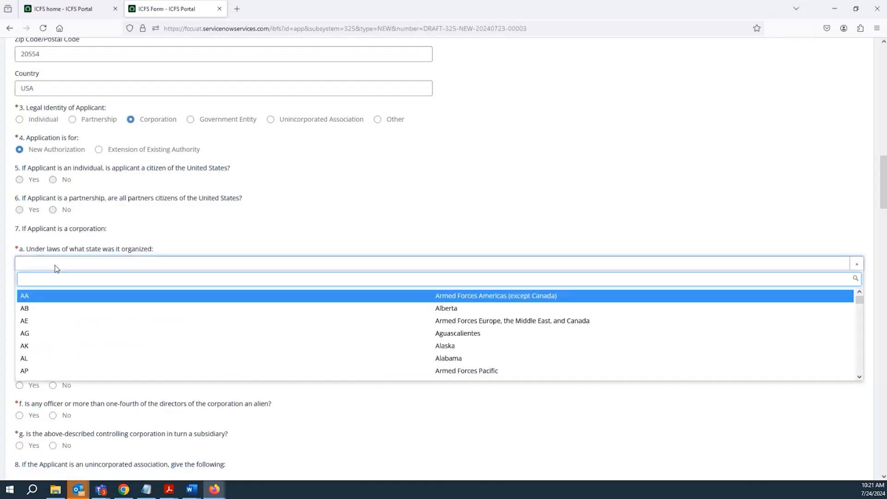
{"action": "left_click", "coordinate": [57, 269]}
{"action": "left_click", "coordinate": [55, 269]}
{"action": "scroll", "coordinate": [130, 339], "scroll_direction": "down", "scroll_amount": 5}
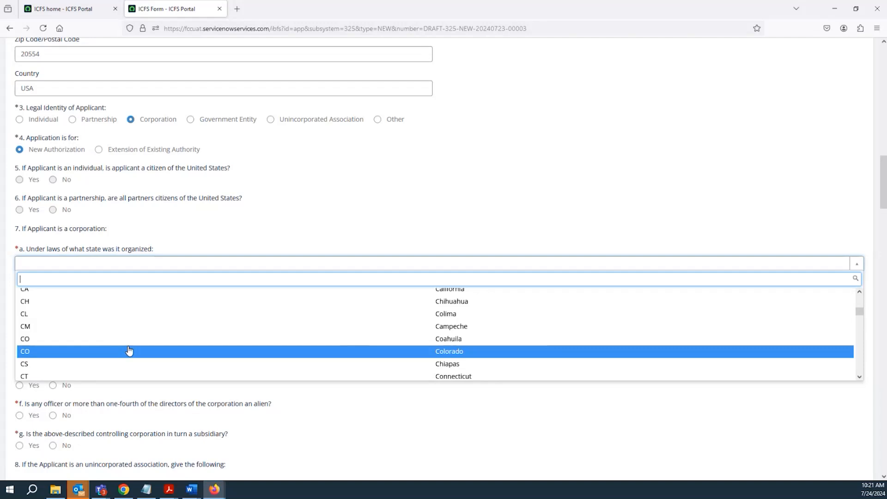
{"action": "scroll", "coordinate": [130, 353], "scroll_direction": "down", "scroll_amount": 4}
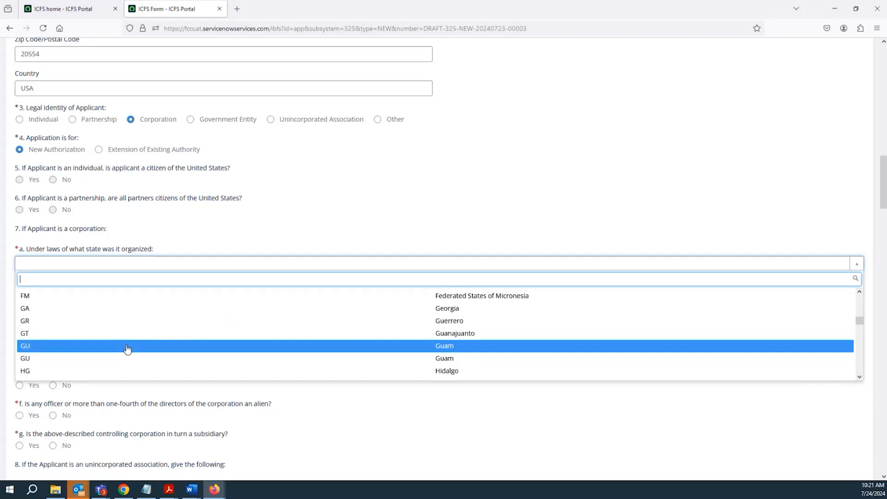
{"action": "scroll", "coordinate": [125, 348], "scroll_direction": "down", "scroll_amount": 5}
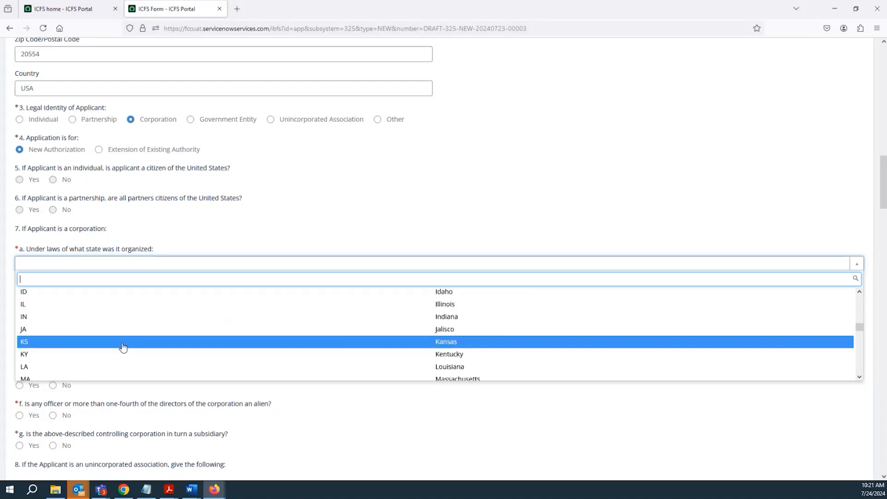
{"action": "left_click", "coordinate": [214, 248]}
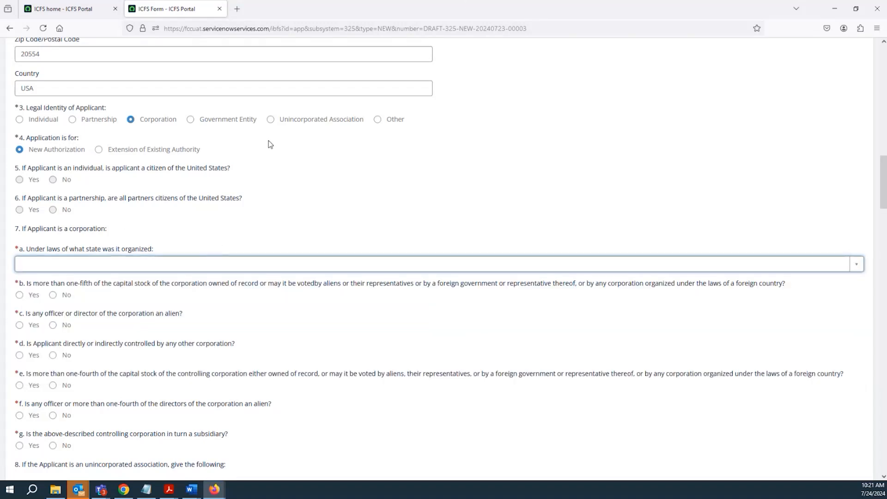
- Highlight corporation questions 7b through 7g and clear the highlighting
{"action": "left_click_drag", "start_coordinate": [20, 285], "coordinate": [202, 346]}
{"action": "left_click", "coordinate": [238, 444]}
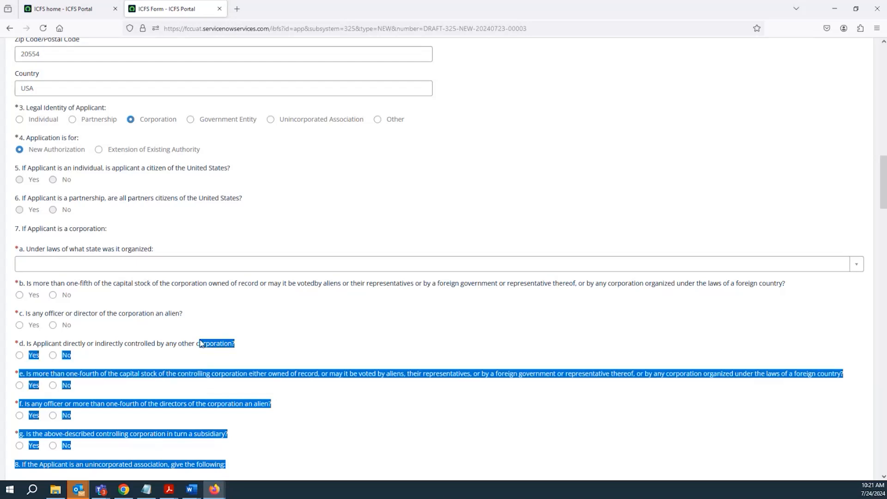
{"action": "left_click_drag", "start_coordinate": [199, 343], "coordinate": [19, 282]}
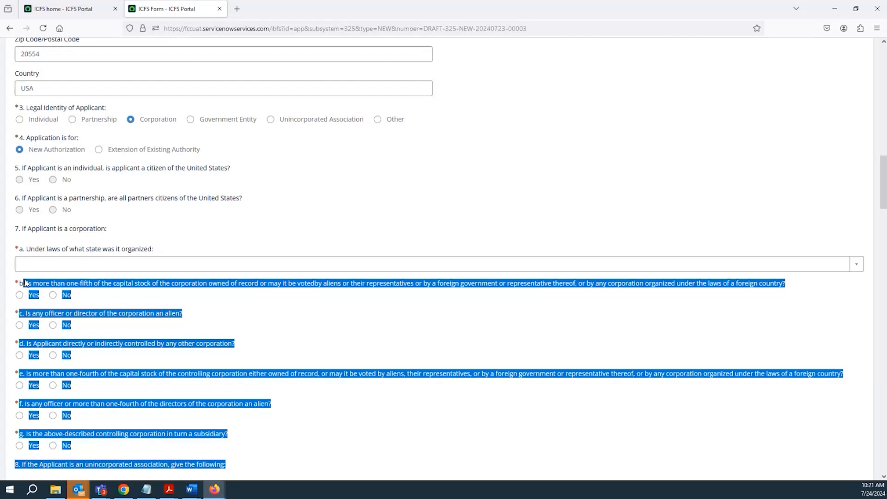
{"action": "left_click", "coordinate": [27, 283]}
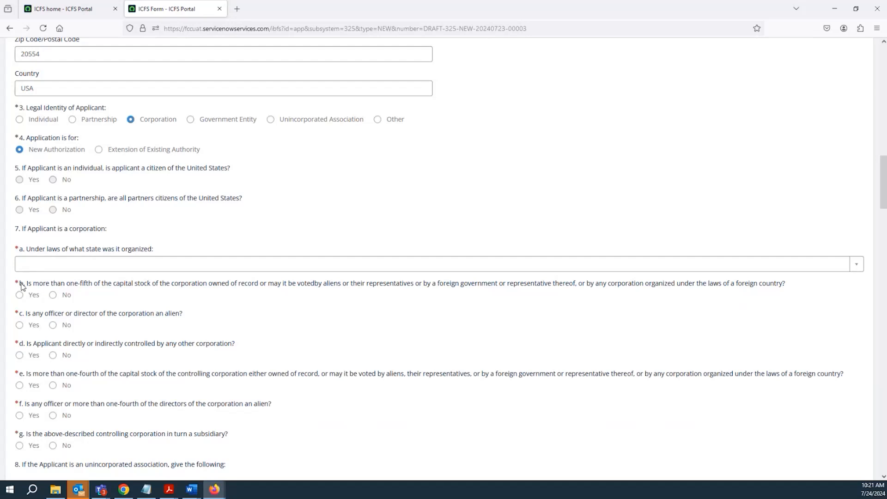
- Switch the applicant's legal identity to Government Entity, followed by Unincorporated Association, and bring question 8 into view
{"action": "left_click", "coordinate": [190, 121]}
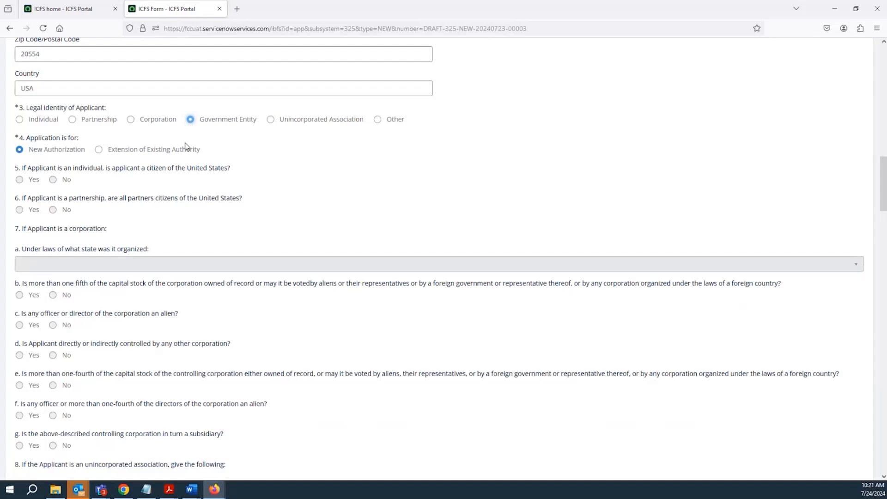
{"action": "scroll", "coordinate": [203, 157], "scroll_direction": "up", "scroll_amount": 1}
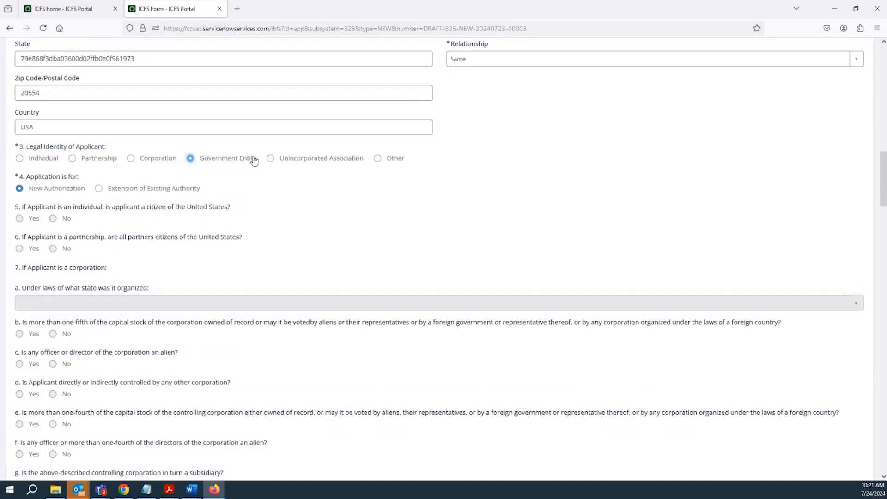
{"action": "left_click", "coordinate": [270, 158]}
{"action": "scroll", "coordinate": [208, 249], "scroll_direction": "down", "scroll_amount": 5}
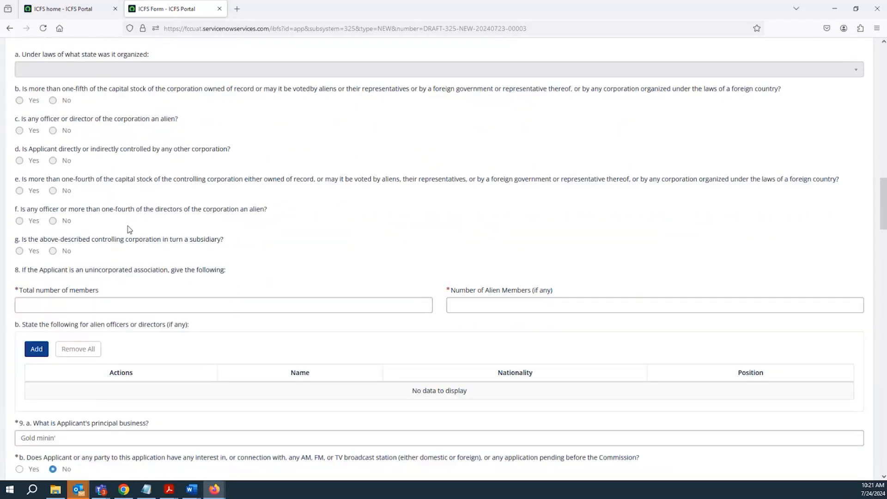
{"action": "scroll", "coordinate": [120, 231], "scroll_direction": "down", "scroll_amount": 2}
- Point out the total number of members and number of alien members fields in question 8
{"action": "left_click", "coordinate": [82, 229]}
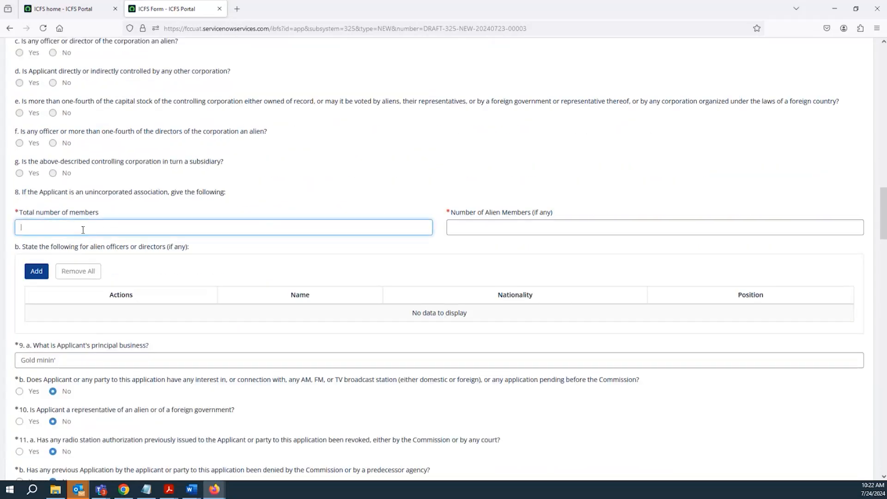
{"action": "left_click", "coordinate": [460, 225]}
{"action": "left_click", "coordinate": [45, 226]}
{"action": "double_click", "coordinate": [52, 214]}
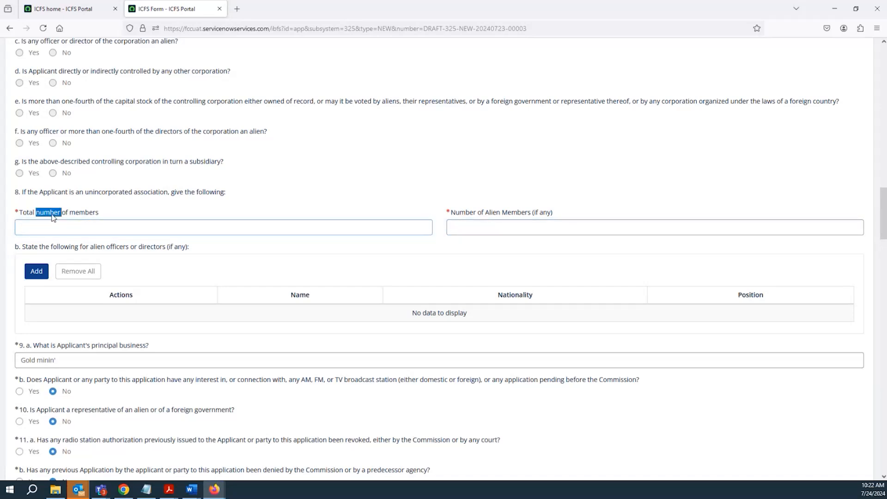
{"action": "double_click", "coordinate": [464, 214]}
{"action": "triple_click", "coordinate": [464, 216]}
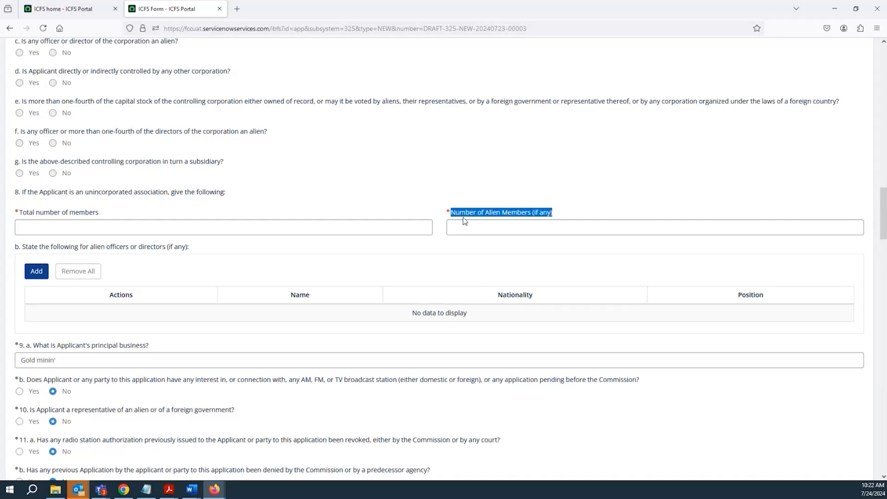
{"action": "left_click", "coordinate": [468, 229]}
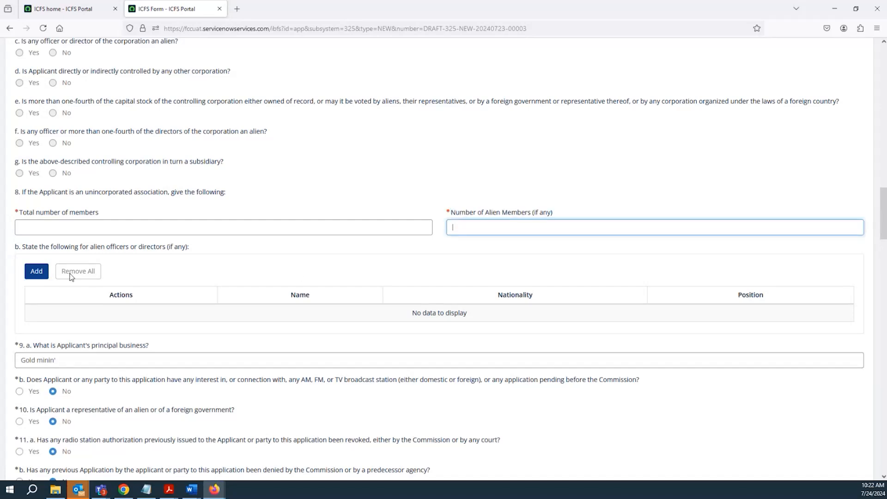
- Highlight question 8b on alien officers or directors and its table's Name, Nationality and Position columns
{"action": "triple_click", "coordinate": [105, 248]}
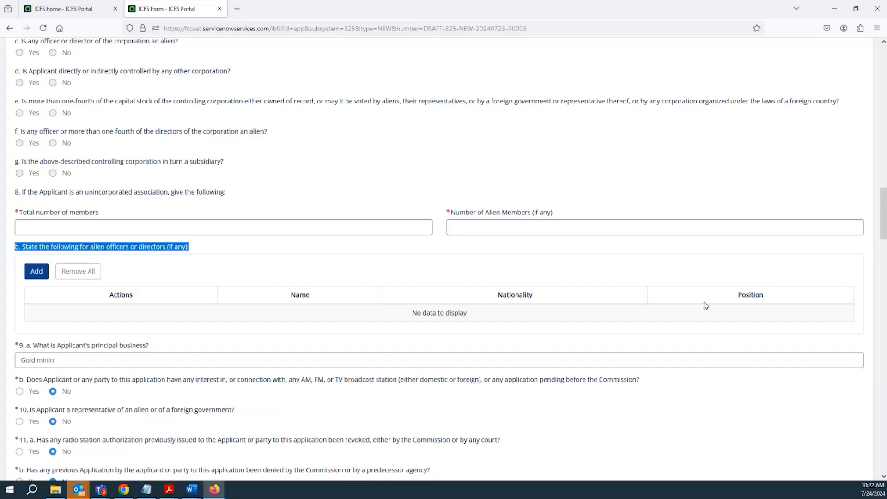
{"action": "left_click", "coordinate": [267, 295]}
{"action": "double_click", "coordinate": [300, 294]}
{"action": "double_click", "coordinate": [514, 295]}
{"action": "double_click", "coordinate": [734, 296]}
- Set the applicant's legal identity to Other and point out the 'If other specify' field
{"action": "scroll", "coordinate": [199, 291], "scroll_direction": "up", "scroll_amount": 3}
{"action": "scroll", "coordinate": [201, 295], "scroll_direction": "up", "scroll_amount": 4}
{"action": "left_click", "coordinate": [377, 158]}
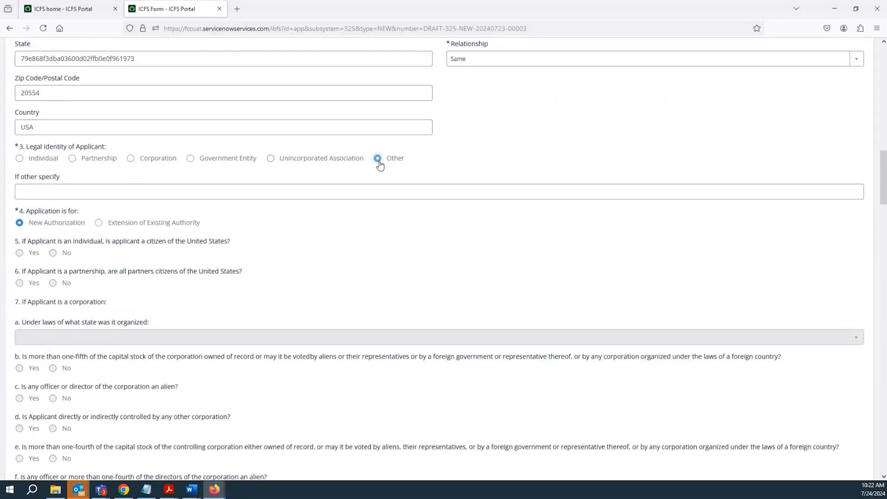
{"action": "left_click", "coordinate": [80, 193]}
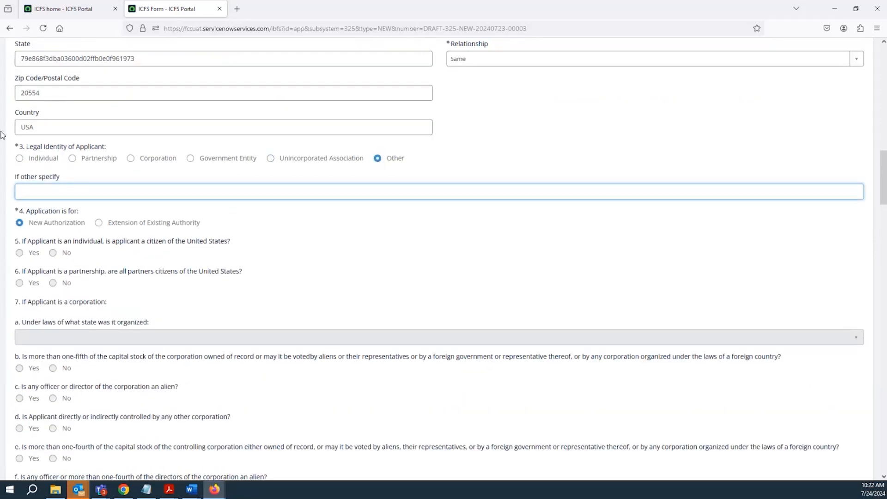
- Set the applicant's legal identity back to Individual
{"action": "left_click", "coordinate": [19, 158]}
{"action": "scroll", "coordinate": [17, 167], "scroll_direction": "up", "scroll_amount": 2}
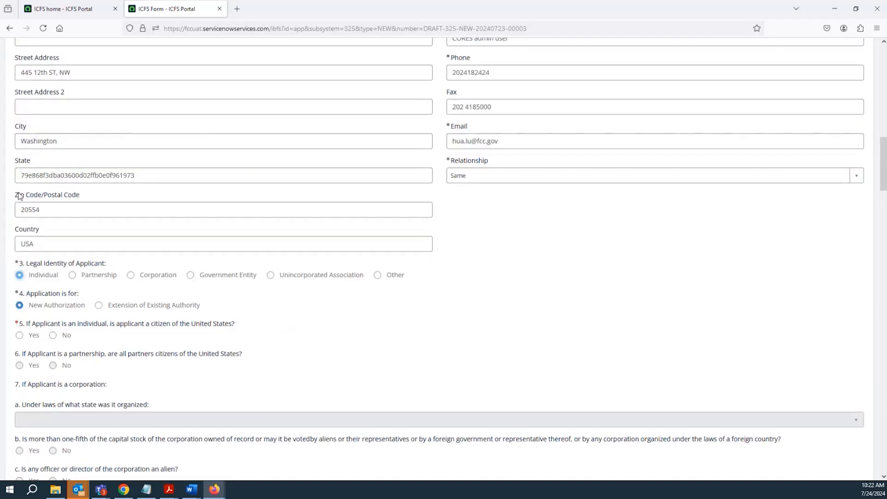
- Highlight question 9a on the applicant's principal business
{"action": "scroll", "coordinate": [58, 203], "scroll_direction": "down", "scroll_amount": 8}
{"action": "scroll", "coordinate": [58, 204], "scroll_direction": "down", "scroll_amount": 2}
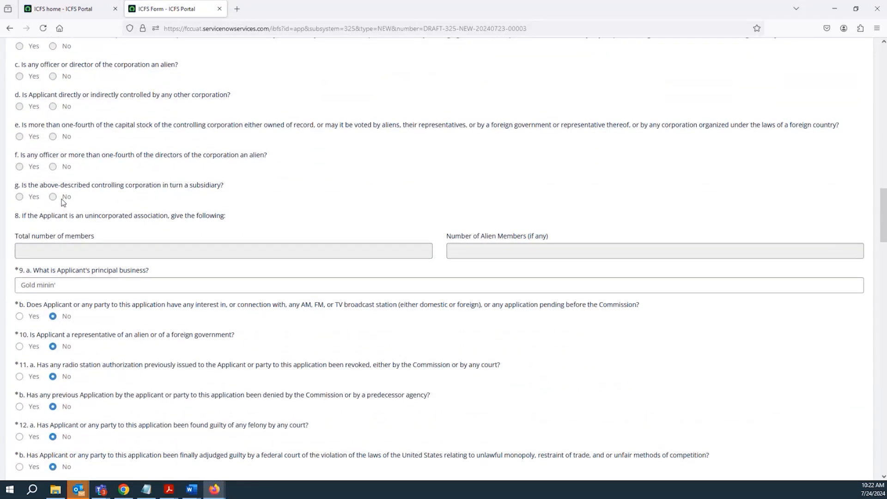
{"action": "left_click_drag", "start_coordinate": [15, 211], "coordinate": [152, 214]}
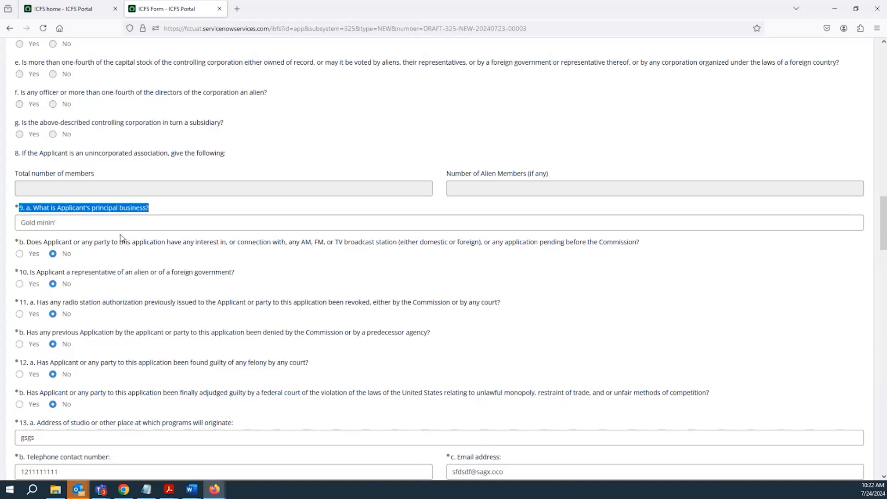
- Highlight question 9b's wording on interests in AM, FM or TV broadcast stations or applications pending before the Commission
{"action": "left_click", "coordinate": [26, 245]}
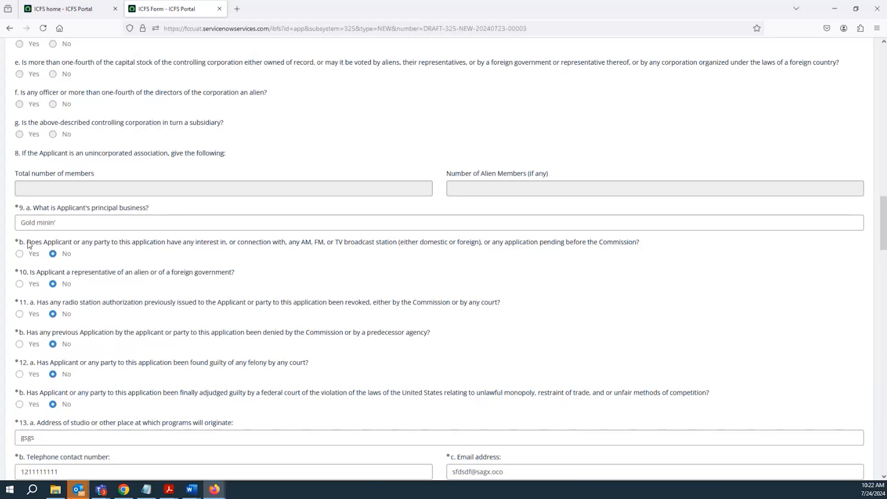
{"action": "left_click_drag", "start_coordinate": [29, 244], "coordinate": [241, 246]}
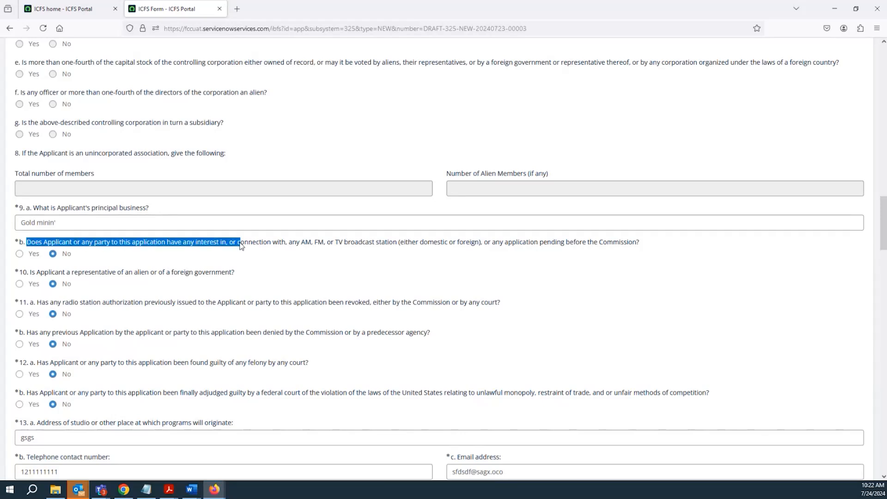
{"action": "left_click_drag", "start_coordinate": [250, 238], "coordinate": [275, 245]}
{"action": "left_click", "coordinate": [306, 248]}
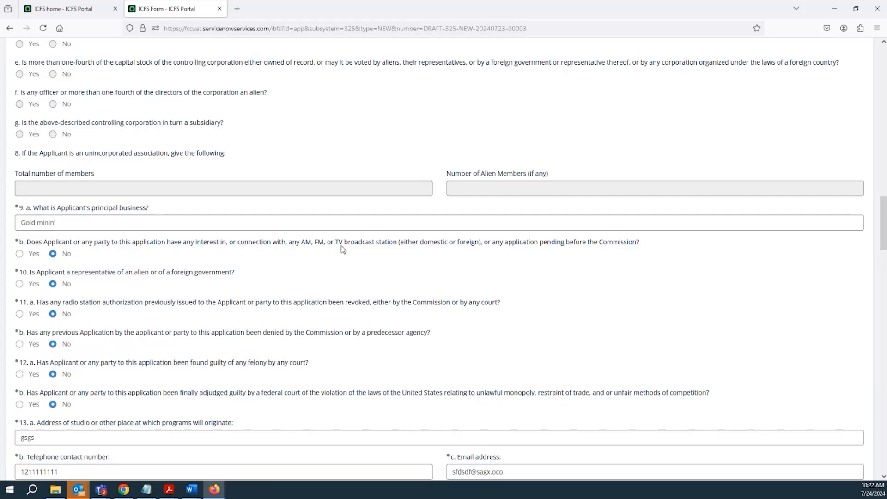
{"action": "left_click_drag", "start_coordinate": [340, 244], "coordinate": [634, 246]}
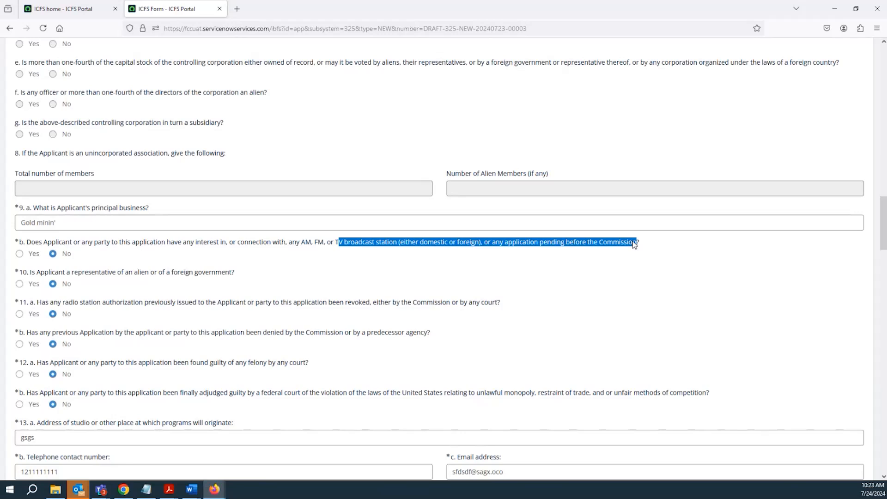
{"action": "left_click", "coordinate": [233, 244]}
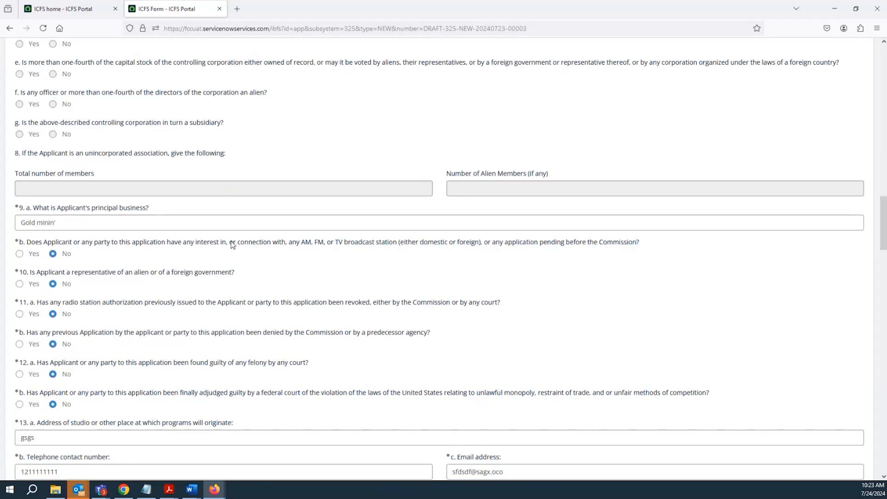
- Answer questions 9b and 10 Yes in turn to show the Exhibit 9b attachment and the explanation field, returning each answer to No
{"action": "left_click", "coordinate": [18, 254]}
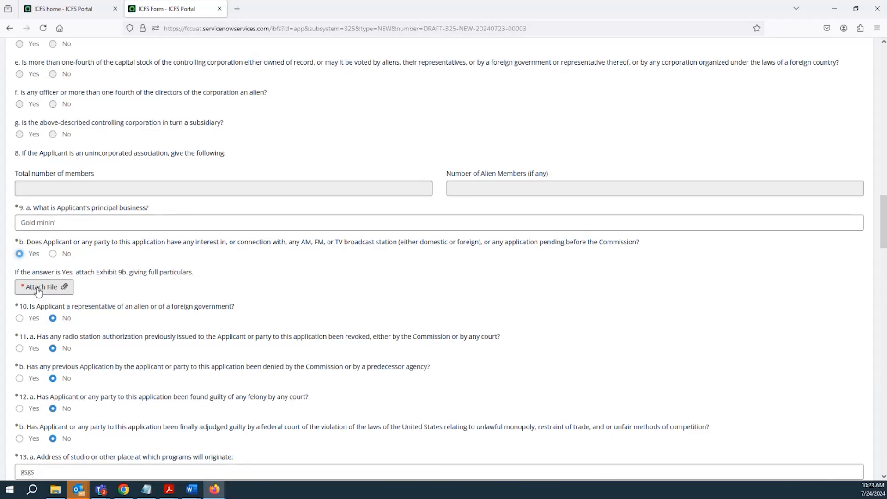
{"action": "left_click", "coordinate": [52, 254]}
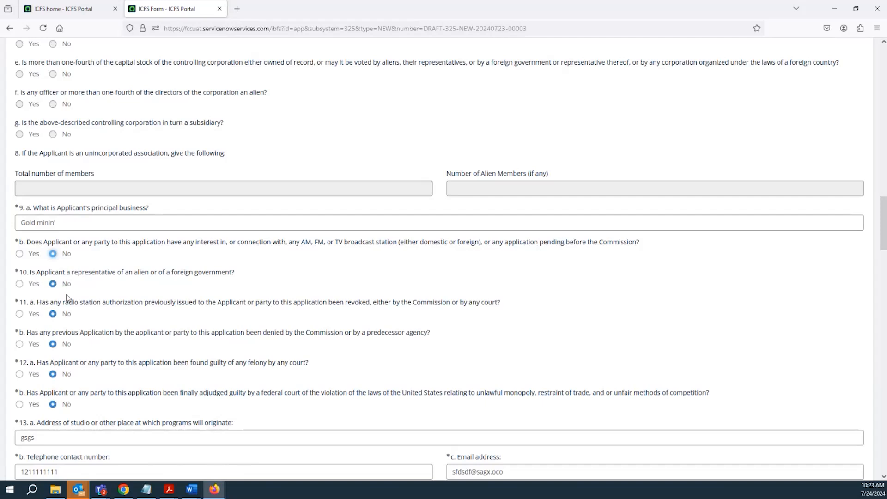
{"action": "left_click", "coordinate": [19, 284]}
{"action": "left_click", "coordinate": [33, 316]}
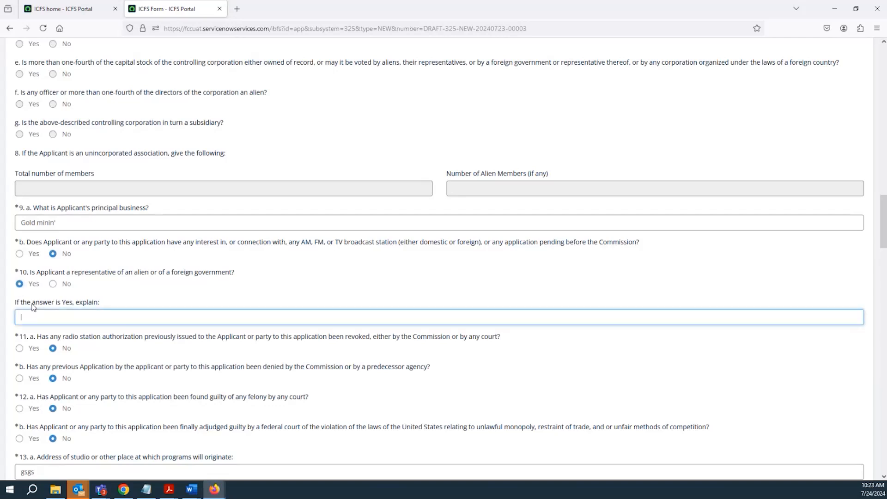
{"action": "left_click", "coordinate": [53, 284]}
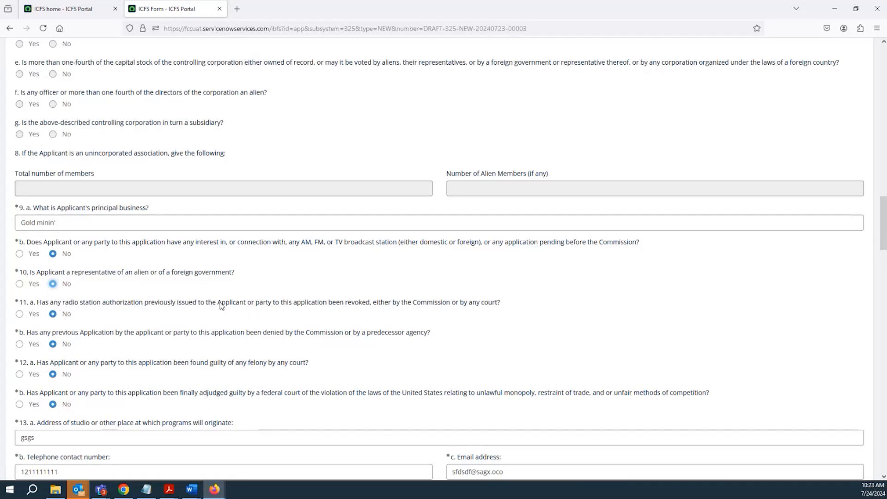
- Highlight questions 11a and 11b, and switch 11a to Yes and back to No to show its explanation field
{"action": "left_click_drag", "start_coordinate": [221, 302], "coordinate": [501, 311]}
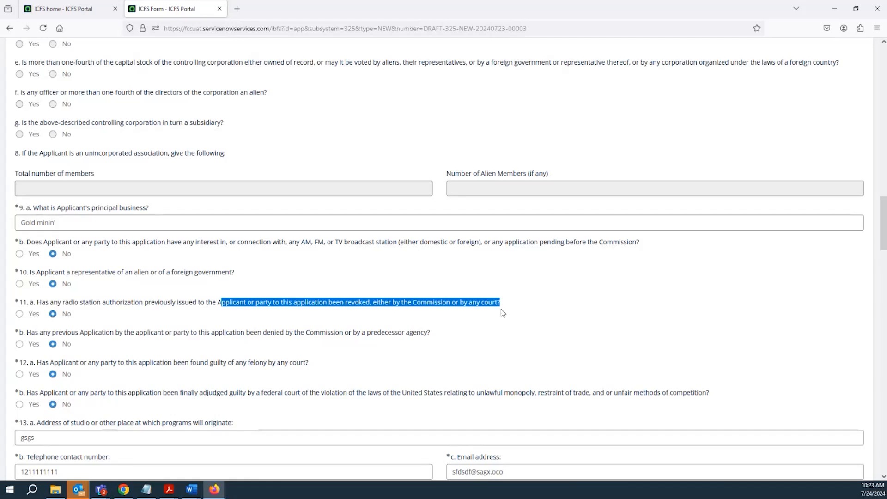
{"action": "left_click_drag", "start_coordinate": [138, 335], "coordinate": [419, 341]}
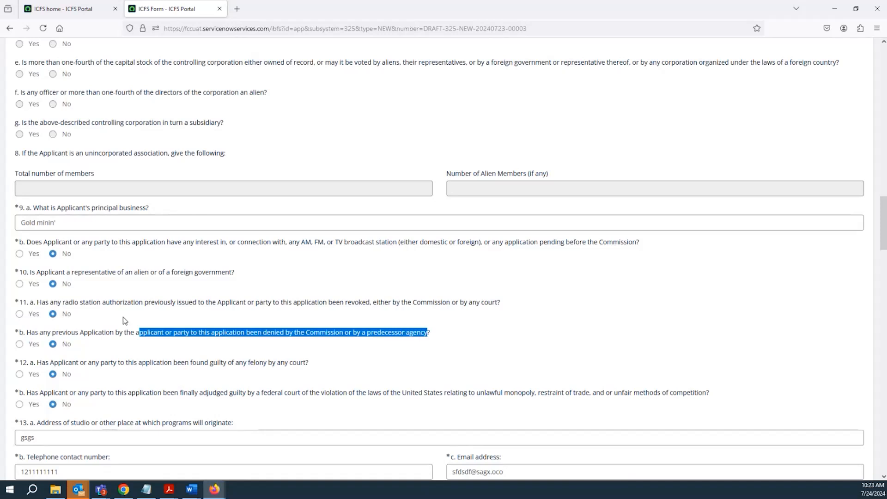
{"action": "left_click", "coordinate": [19, 314]}
{"action": "left_click", "coordinate": [51, 381]}
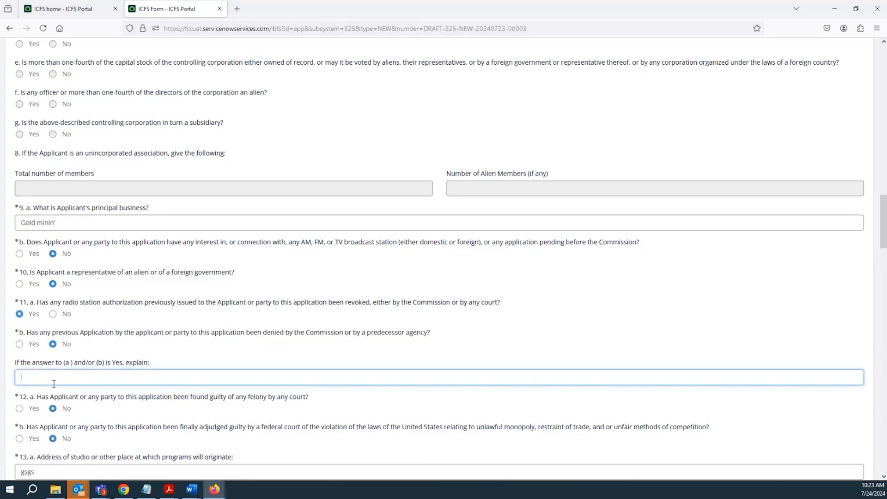
{"action": "left_click", "coordinate": [53, 314]}
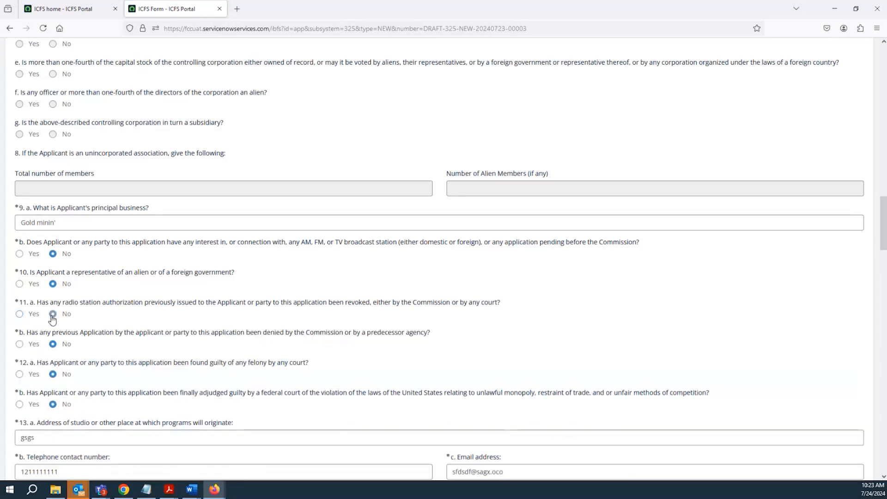
- Highlight question 12a on felony convictions and question 12b on unlawful monopoly, restraint of trade and unfair competition
{"action": "scroll", "coordinate": [116, 379], "scroll_direction": "down", "scroll_amount": 2}
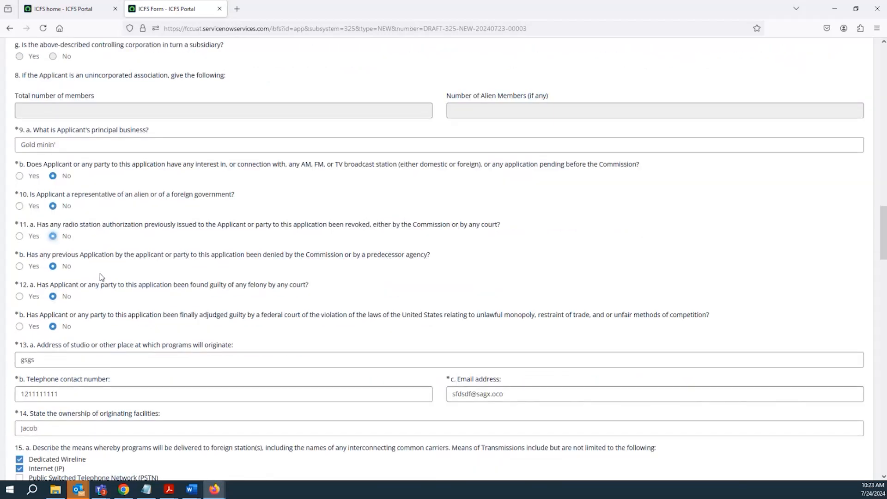
{"action": "left_click_drag", "start_coordinate": [33, 285], "coordinate": [282, 289]}
{"action": "left_click", "coordinate": [167, 288]}
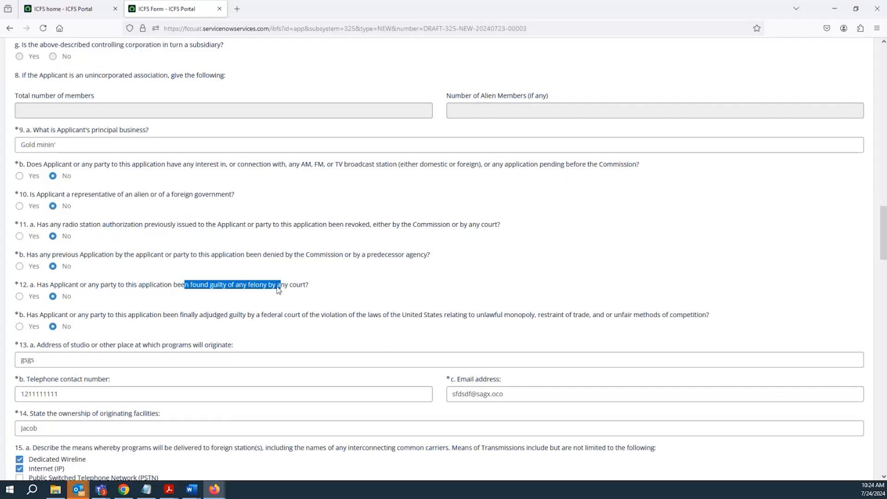
{"action": "left_click", "coordinate": [186, 318]}
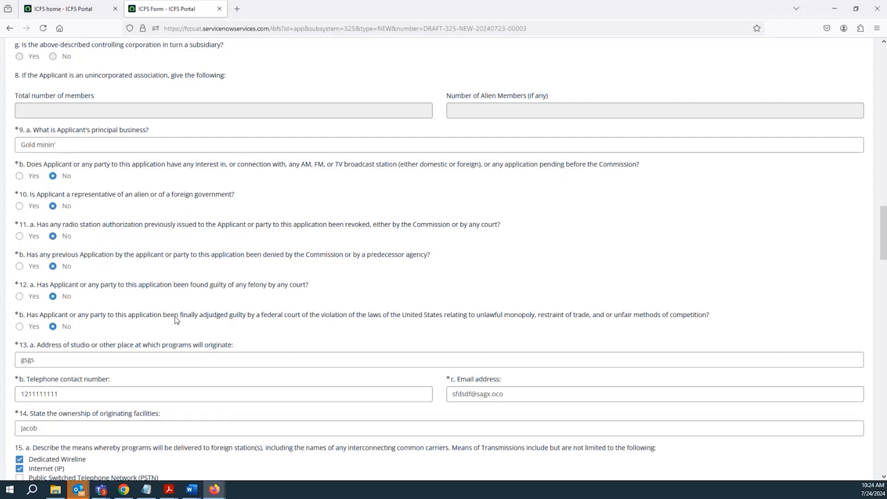
{"action": "left_click_drag", "start_coordinate": [39, 318], "coordinate": [178, 318]}
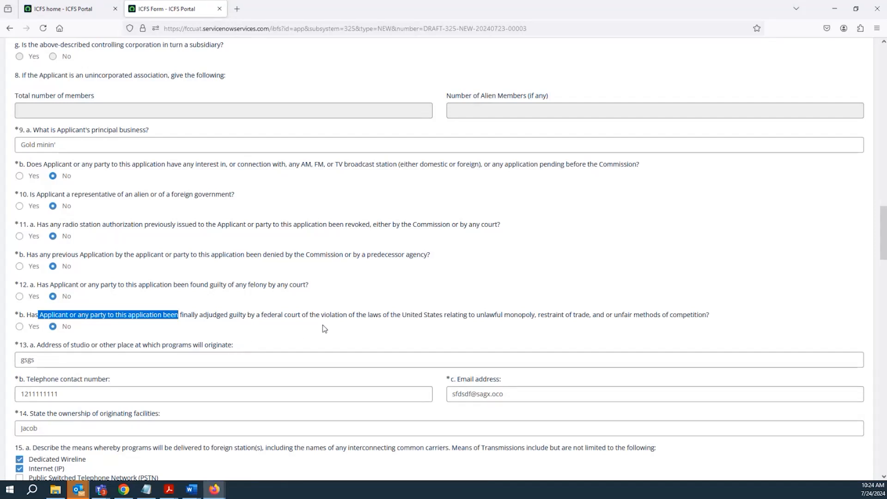
{"action": "left_click", "coordinate": [480, 317]}
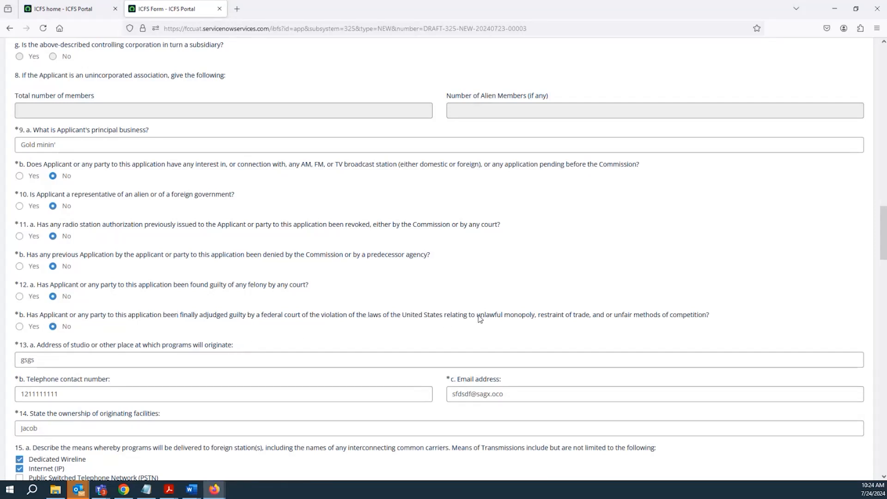
{"action": "left_click_drag", "start_coordinate": [476, 316], "coordinate": [665, 323]}
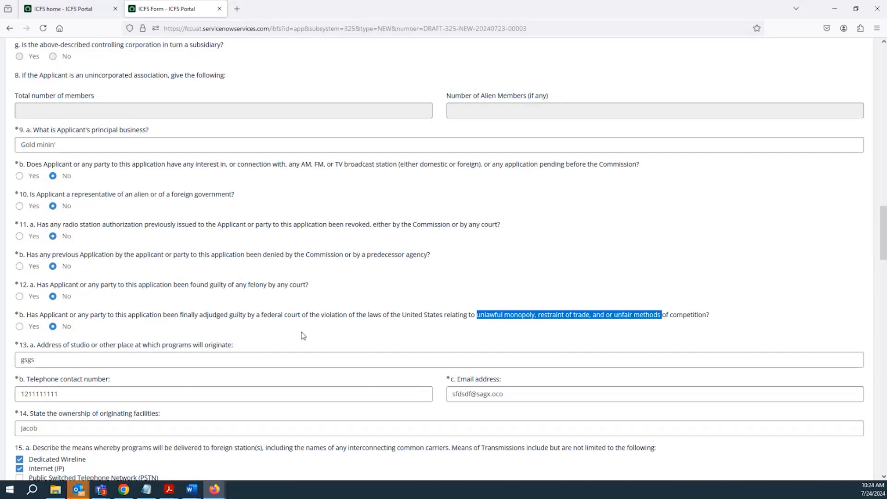
- Answer question 12b Yes to show its explanation field, and return the answer to No
{"action": "left_click", "coordinate": [20, 327]}
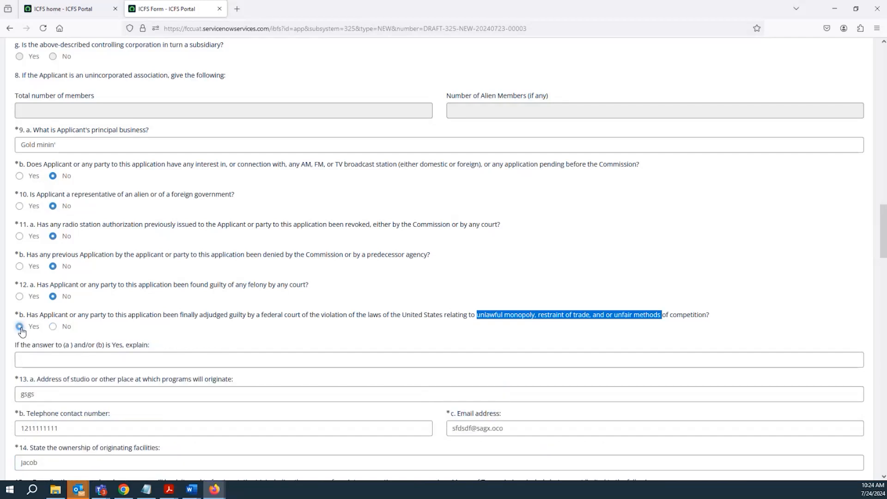
{"action": "left_click", "coordinate": [46, 359]}
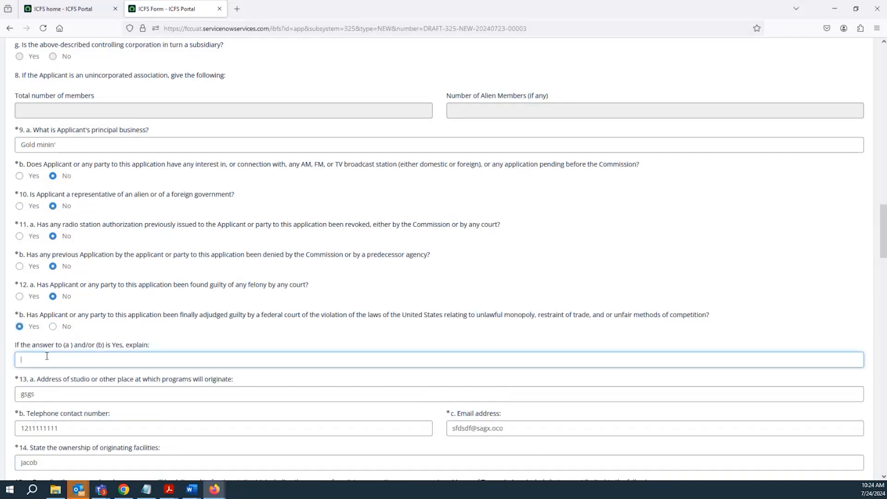
{"action": "left_click", "coordinate": [53, 327]}
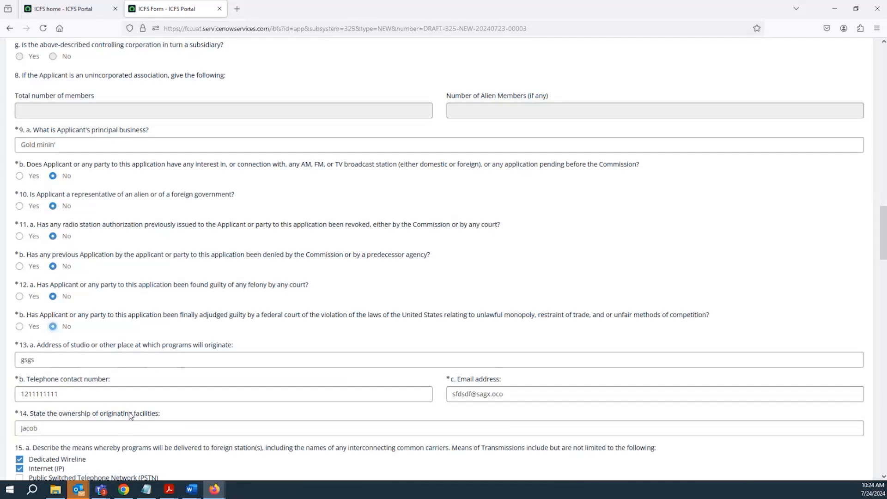
- Highlight the studio address, telephone and email entries of question 13 and the facility ownership entry of question 14
{"action": "scroll", "coordinate": [109, 363], "scroll_direction": "down", "scroll_amount": 2}
{"action": "double_click", "coordinate": [53, 284]}
{"action": "double_click", "coordinate": [58, 317]}
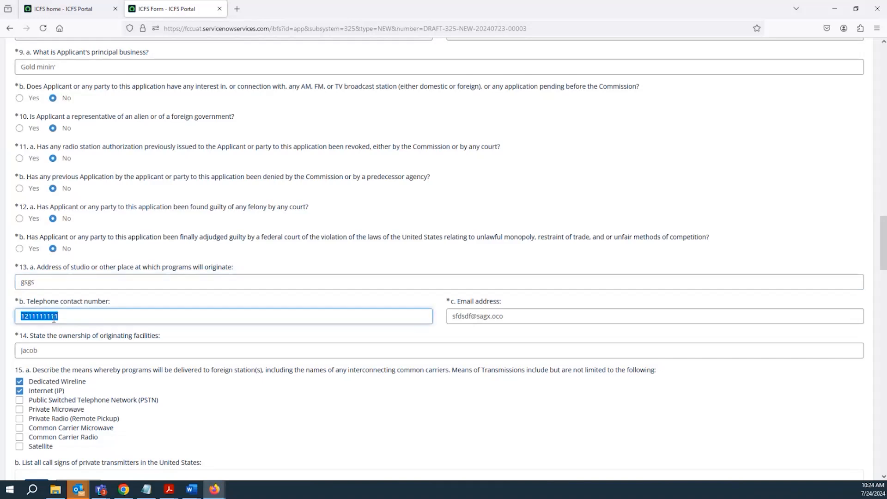
{"action": "double_click", "coordinate": [50, 283]}
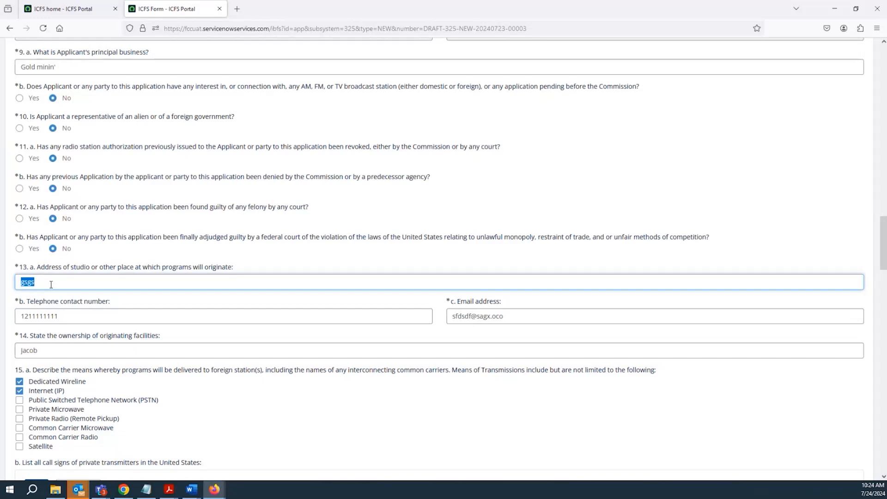
{"action": "double_click", "coordinate": [81, 313]}
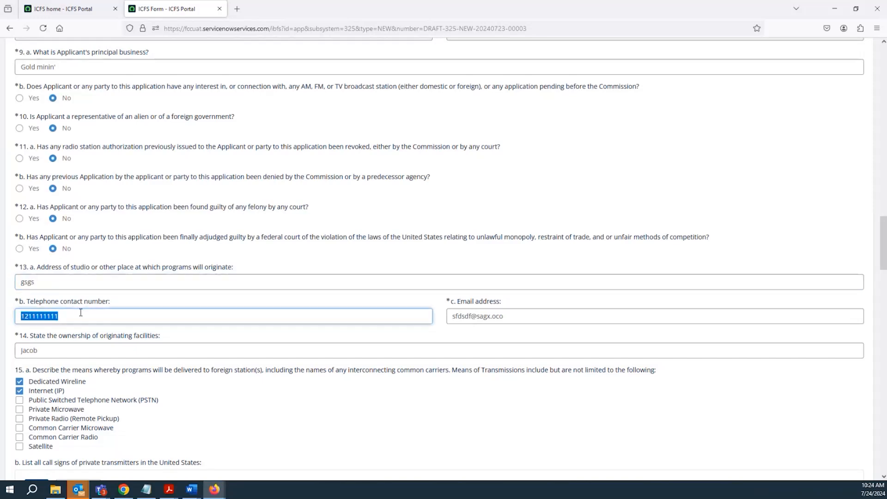
{"action": "triple_click", "coordinate": [462, 316]}
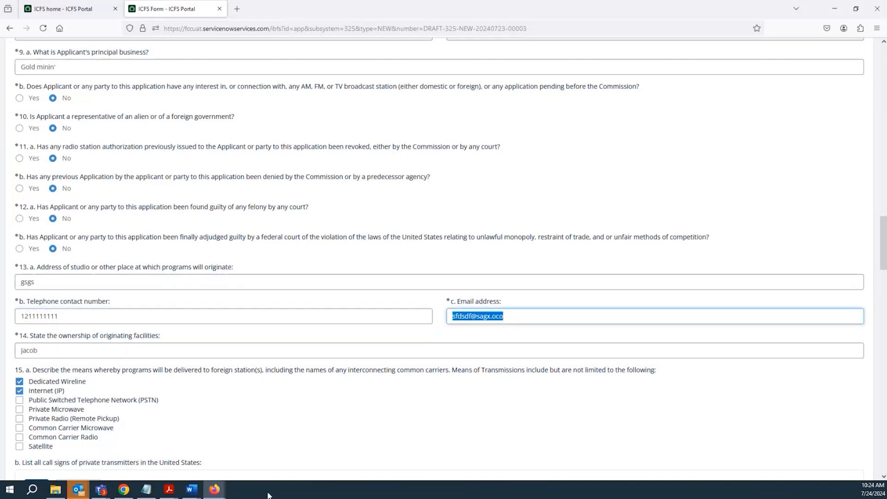
{"action": "triple_click", "coordinate": [95, 353]}
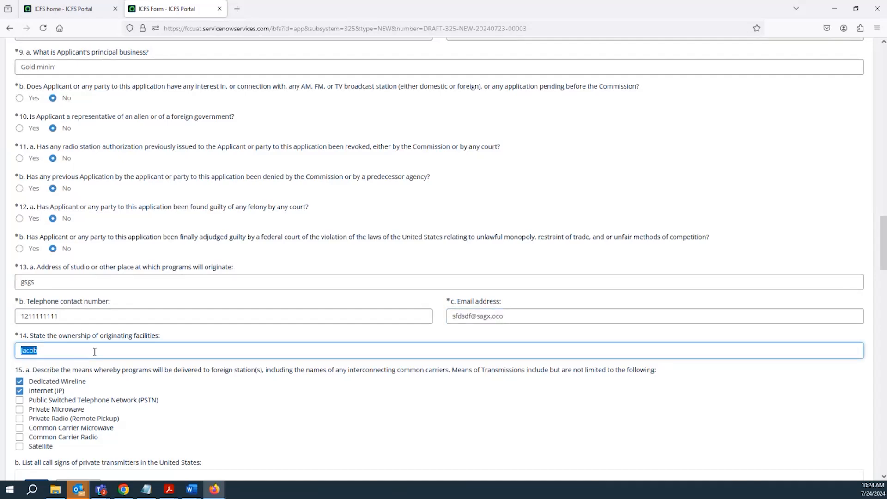
- Highlight question 15a on the means of delivering programs to foreign stations and point out question 15b's call sign table
{"action": "scroll", "coordinate": [94, 352], "scroll_direction": "down", "scroll_amount": 2}
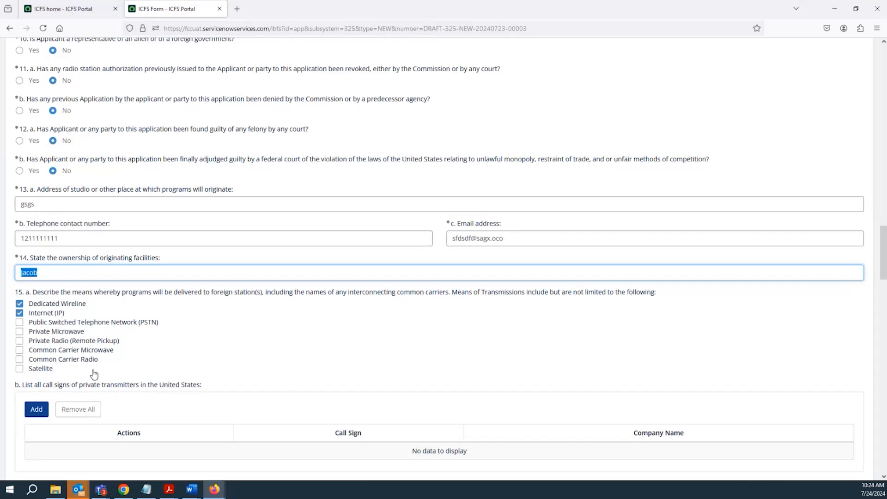
{"action": "scroll", "coordinate": [95, 373], "scroll_direction": "down", "scroll_amount": 1}
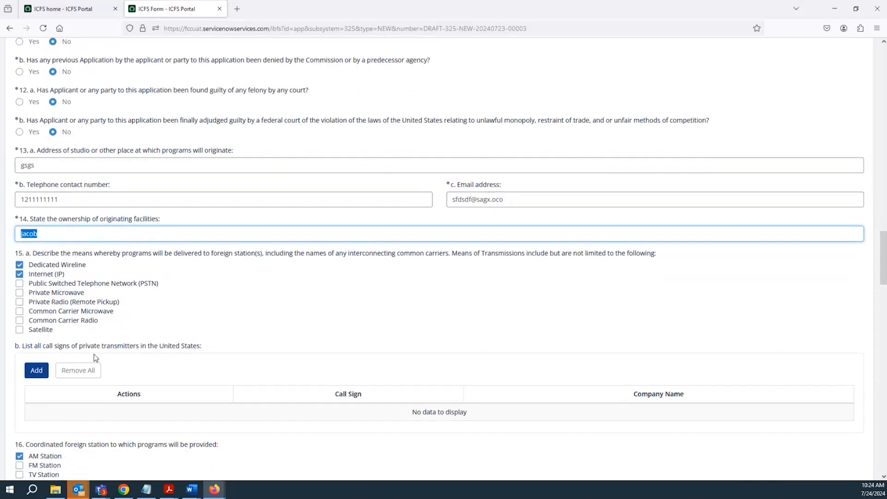
{"action": "triple_click", "coordinate": [50, 254]}
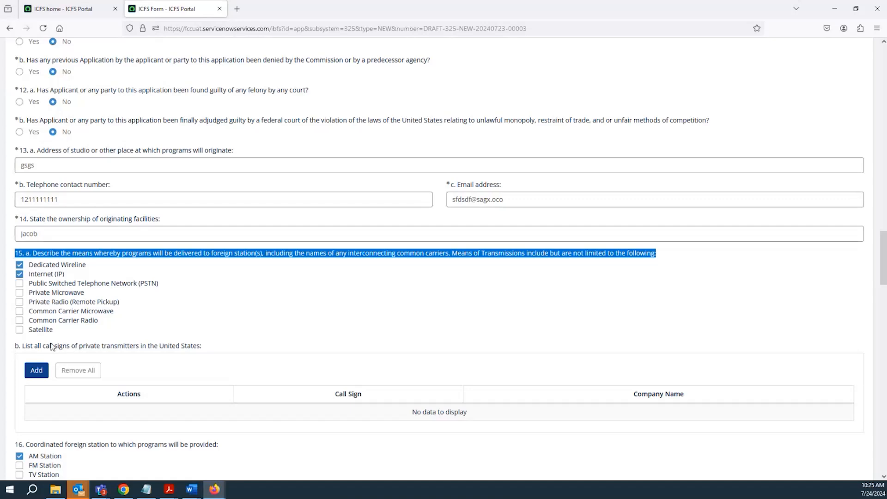
{"action": "scroll", "coordinate": [42, 323], "scroll_direction": "down", "scroll_amount": 3}
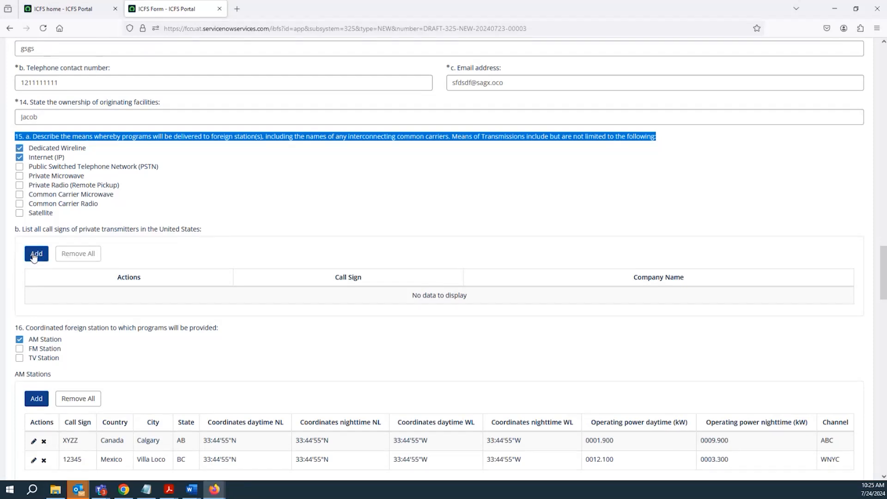
- Review question 15b on private transmitter call signs and the coordinated foreign station options in question 16
{"action": "left_click_drag", "start_coordinate": [42, 229], "coordinate": [205, 233]}
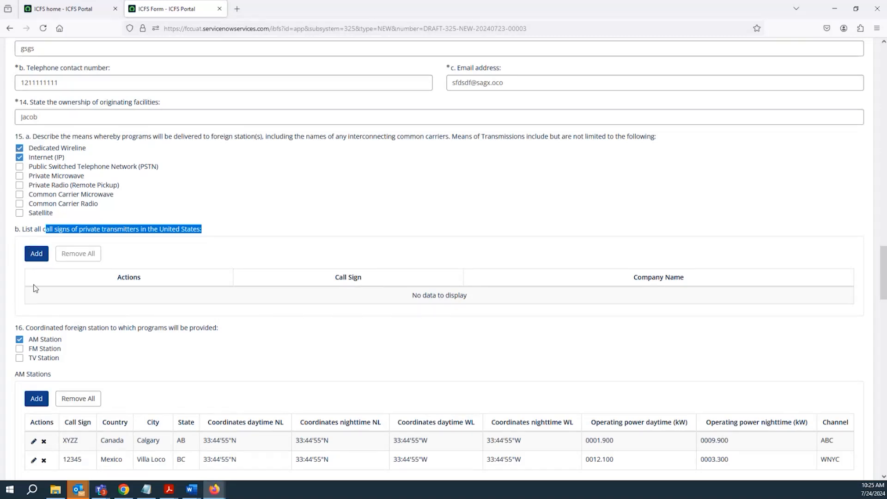
{"action": "scroll", "coordinate": [37, 284], "scroll_direction": "down", "scroll_amount": 1}
{"action": "scroll", "coordinate": [38, 287], "scroll_direction": "up", "scroll_amount": 1}
{"action": "left_click", "coordinate": [48, 230]}
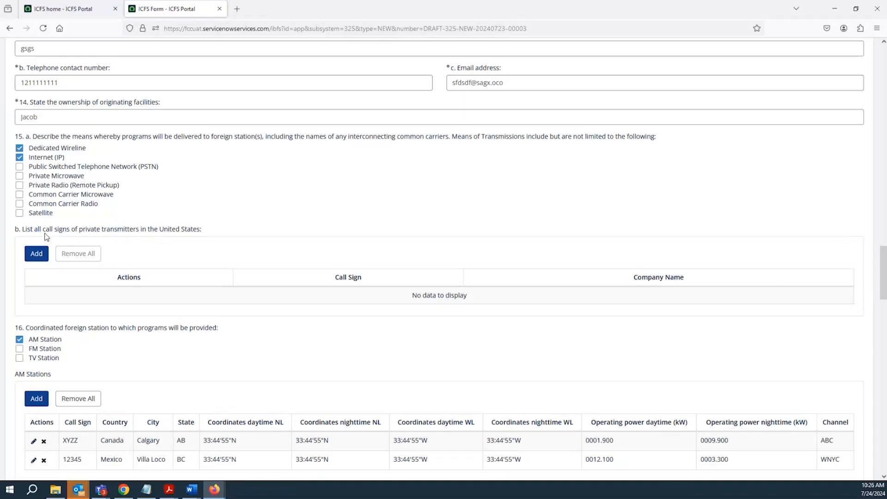
{"action": "scroll", "coordinate": [122, 329], "scroll_direction": "down", "scroll_amount": 3}
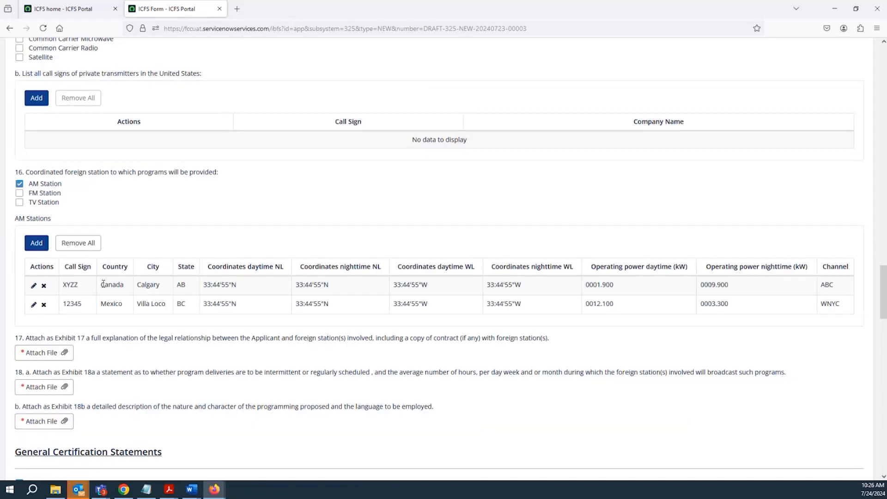
{"action": "scroll", "coordinate": [114, 240], "scroll_direction": "up", "scroll_amount": 1}
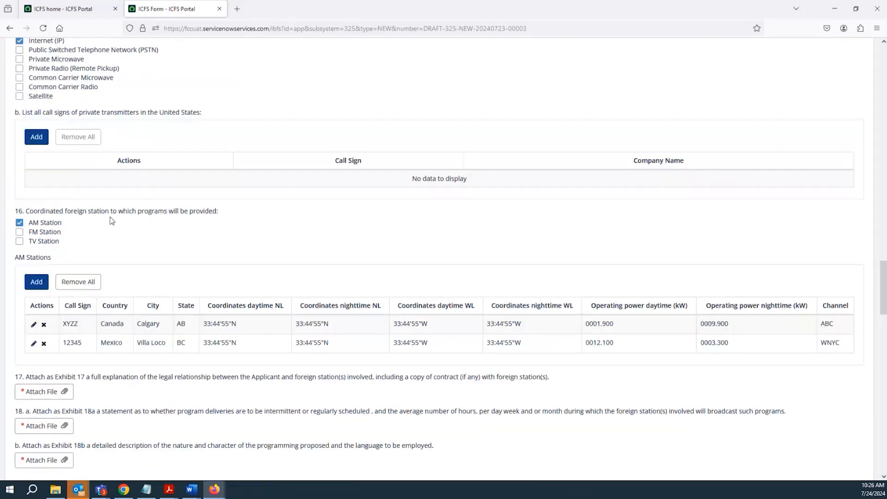
{"action": "scroll", "coordinate": [111, 220], "scroll_direction": "up", "scroll_amount": 1}
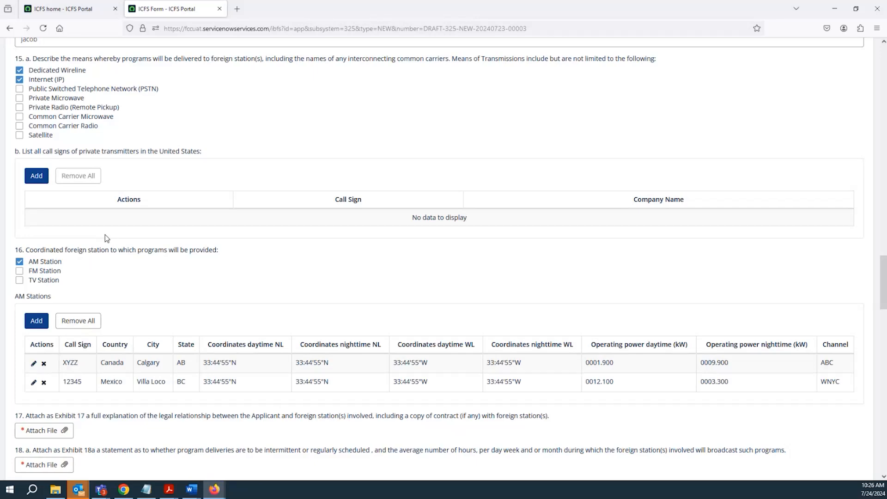
{"action": "scroll", "coordinate": [104, 236], "scroll_direction": "down", "scroll_amount": 1}
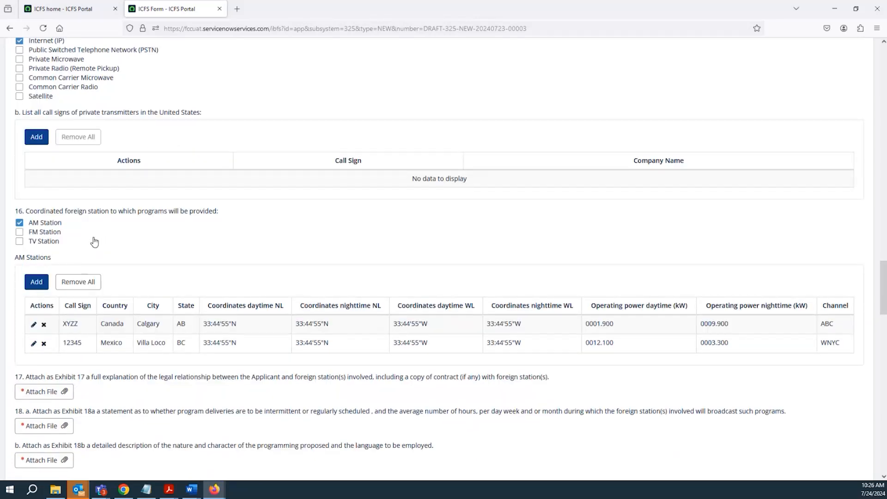
- Select FM Station and TV Station in question 16 in addition to AM Station
{"action": "scroll", "coordinate": [91, 242], "scroll_direction": "down", "scroll_amount": 1}
{"action": "left_click", "coordinate": [46, 195]}
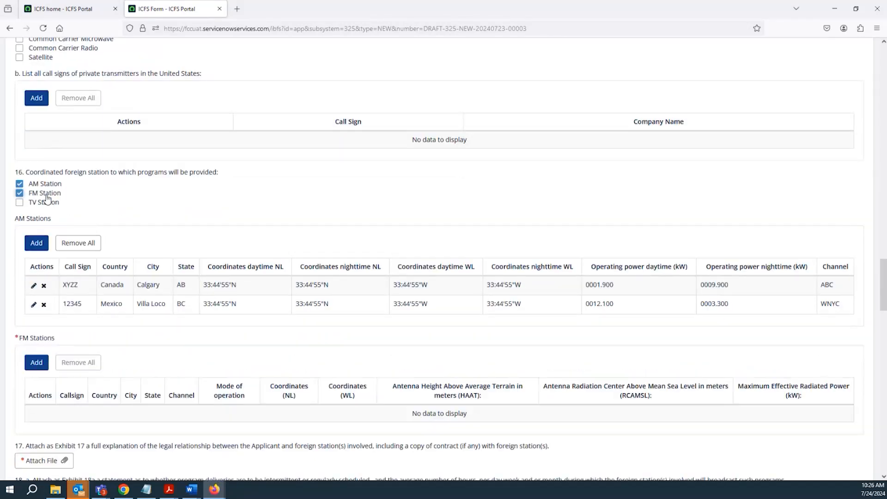
{"action": "left_click", "coordinate": [46, 197]}
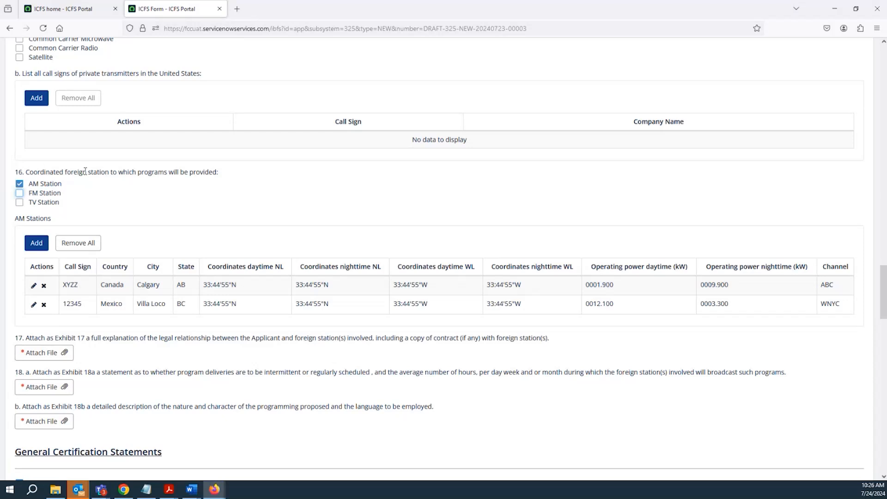
{"action": "left_click_drag", "start_coordinate": [111, 173], "coordinate": [216, 175]}
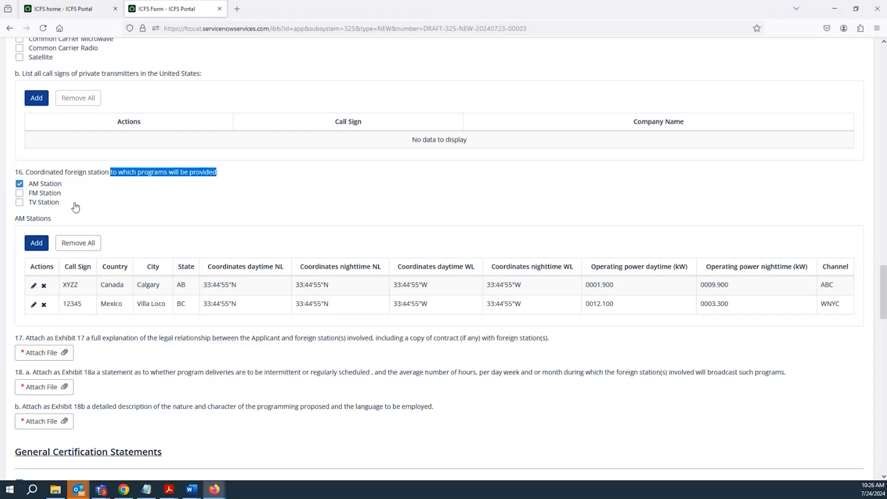
{"action": "left_click", "coordinate": [19, 193]}
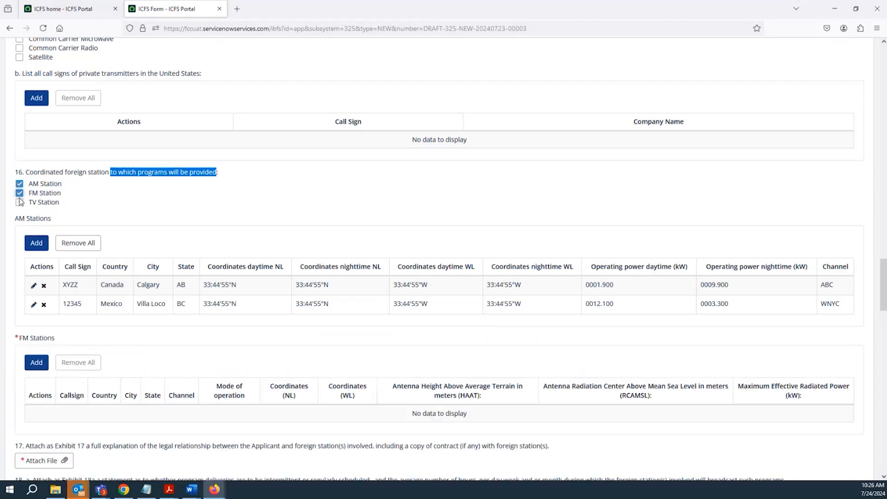
{"action": "left_click", "coordinate": [19, 203]}
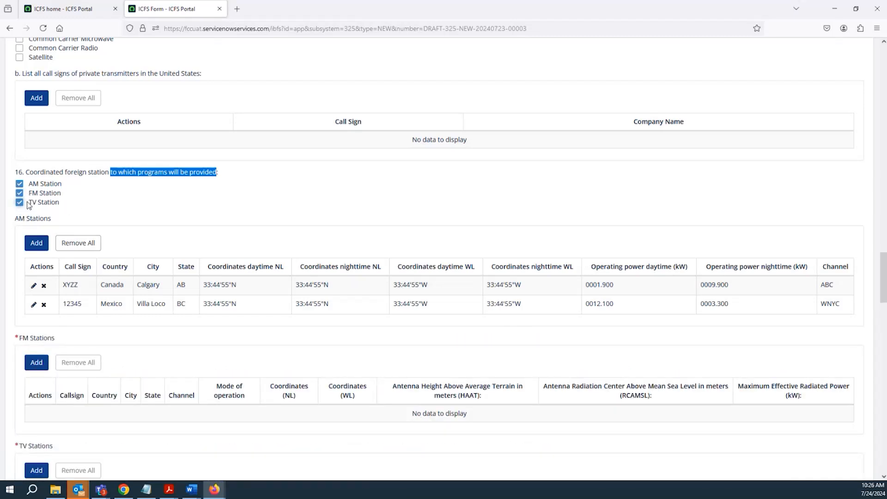
- View the fields of a blank AM station entry and close it without adding a row
{"action": "scroll", "coordinate": [38, 241], "scroll_direction": "down", "scroll_amount": 3}
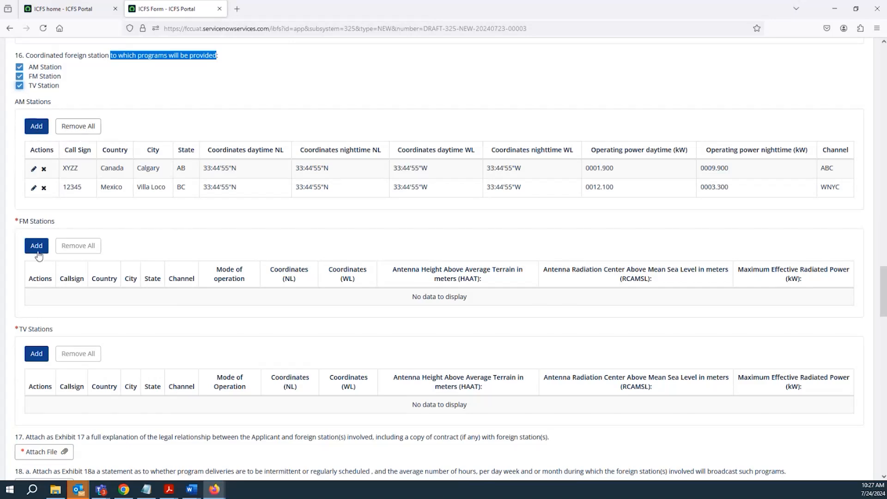
{"action": "left_click", "coordinate": [37, 127]}
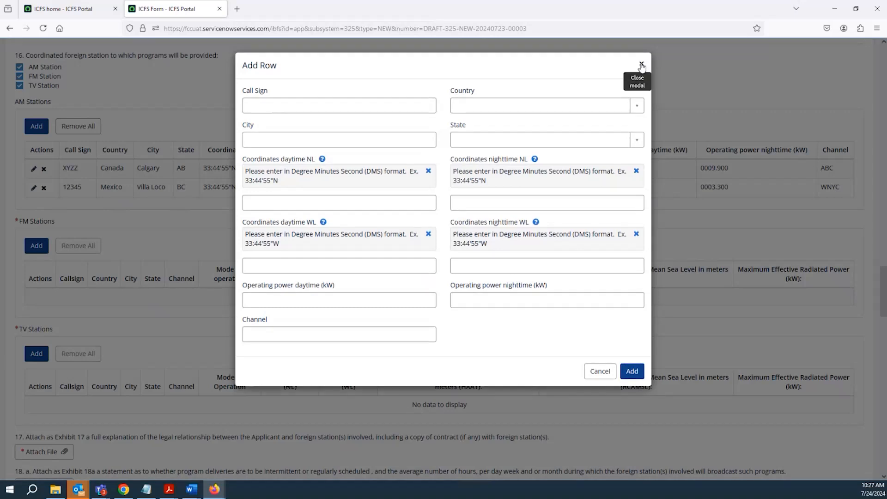
{"action": "left_click", "coordinate": [642, 63]}
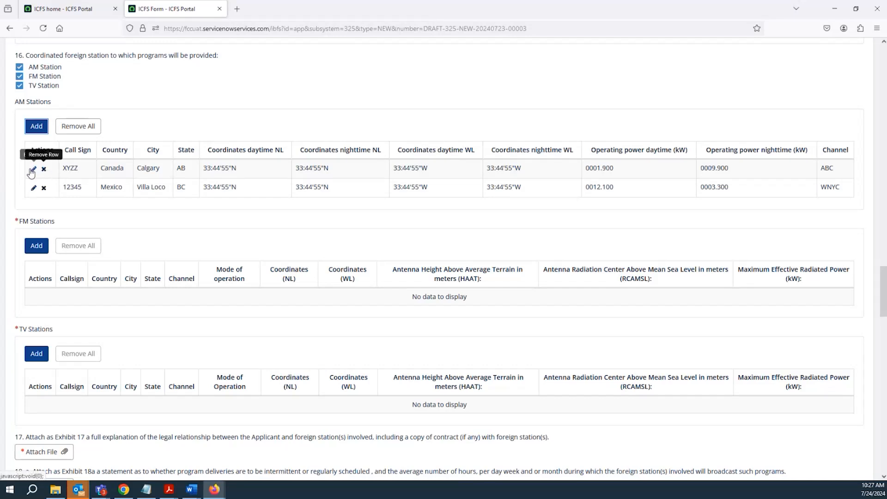
- Open the XYZZ row under AM Stations for editing and examine its call sign and daytime and nighttime NL coordinates
{"action": "left_click", "coordinate": [34, 170]}
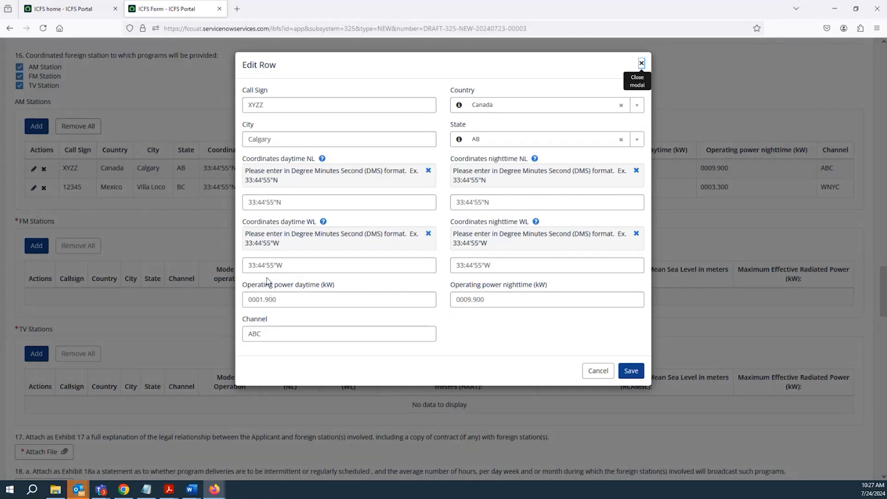
{"action": "left_click", "coordinate": [281, 102]}
{"action": "double_click", "coordinate": [282, 103]}
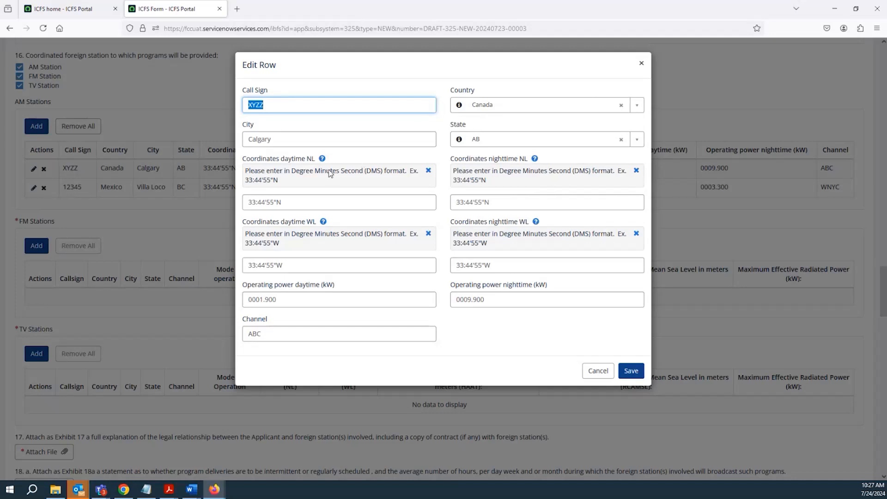
{"action": "left_click", "coordinate": [294, 203]}
{"action": "key", "text": "ctrl+a"}
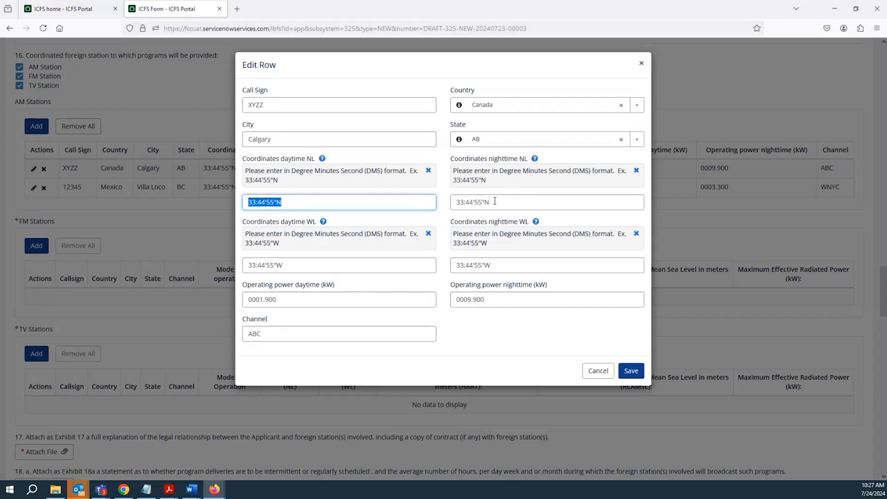
{"action": "left_click", "coordinate": [282, 201]}
{"action": "left_click_drag", "start_coordinate": [293, 206], "coordinate": [241, 204]}
{"action": "left_click_drag", "start_coordinate": [494, 203], "coordinate": [456, 205]}
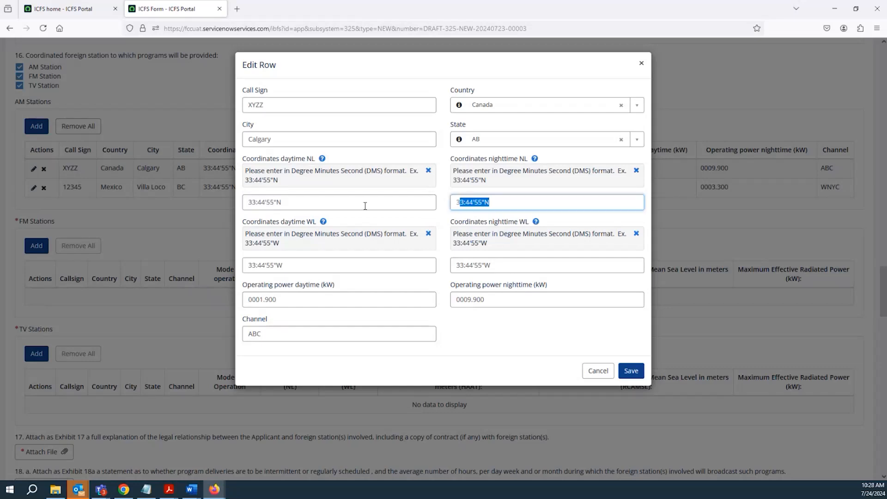
- Clear the XYZZ row's daytime NL coordinates and re-enter them from the format example as 33:44'55"N
{"action": "left_click_drag", "start_coordinate": [294, 204], "coordinate": [243, 206]}
{"action": "key", "text": "BackSpace"}
{"action": "left_click", "coordinate": [289, 265]}
{"action": "left_click", "coordinate": [316, 203]}
{"action": "left_click_drag", "start_coordinate": [288, 181], "coordinate": [242, 187]}
{"action": "key", "text": "ctrl+c"}
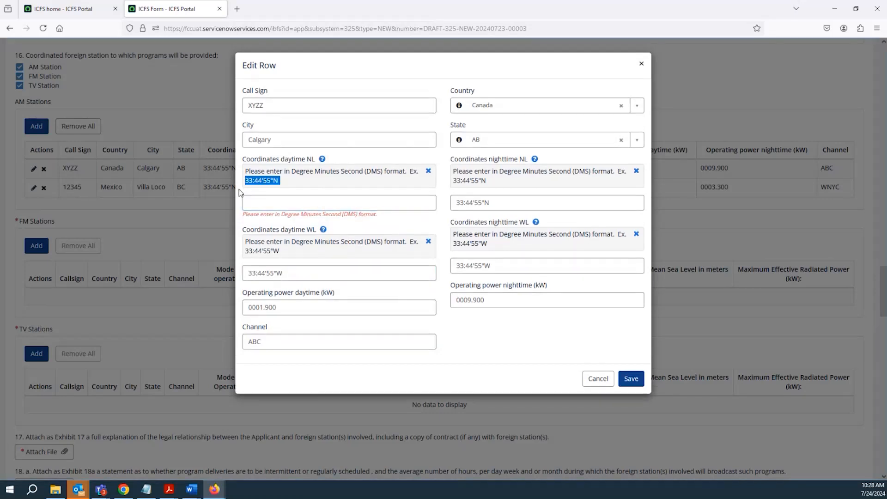
{"action": "left_click", "coordinate": [265, 201]}
{"action": "key", "text": "ctrl+v"}
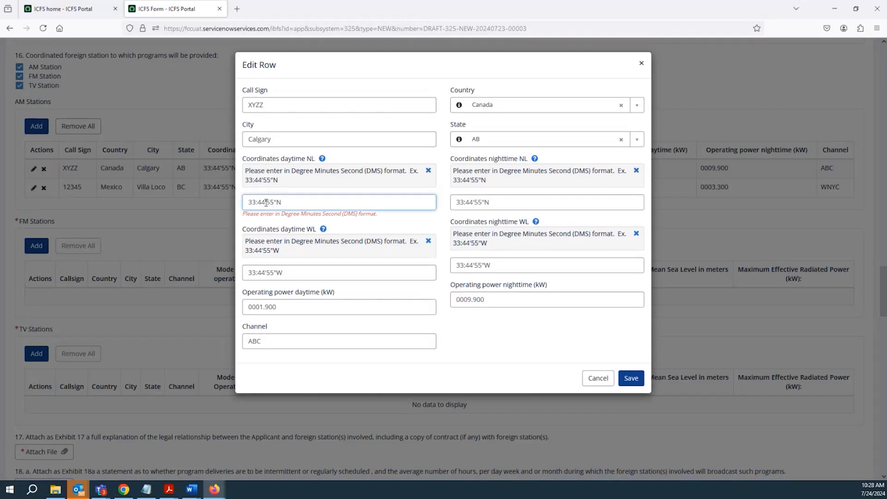
- Set the XYZZ row's daytime operating power to 1.0 kW
{"action": "left_click", "coordinate": [291, 307]}
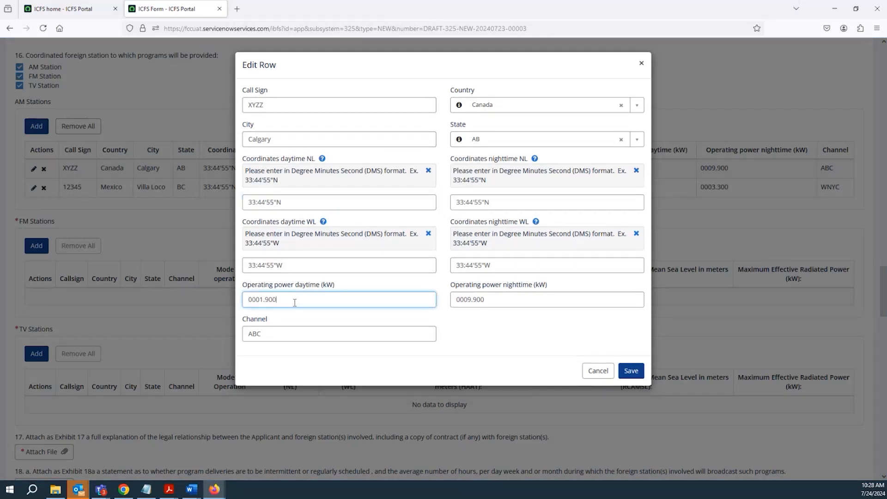
{"action": "double_click", "coordinate": [291, 286]}
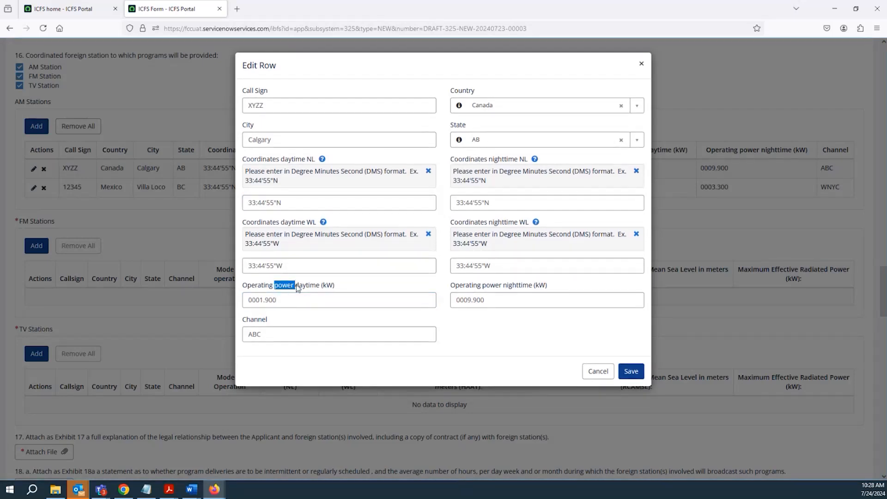
{"action": "double_click", "coordinate": [306, 286]}
{"action": "left_click", "coordinate": [518, 286]}
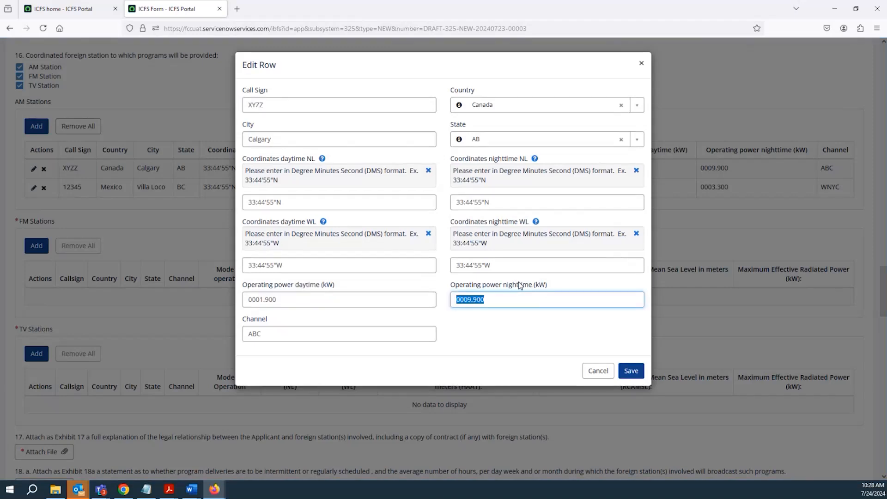
{"action": "left_click", "coordinate": [281, 299]}
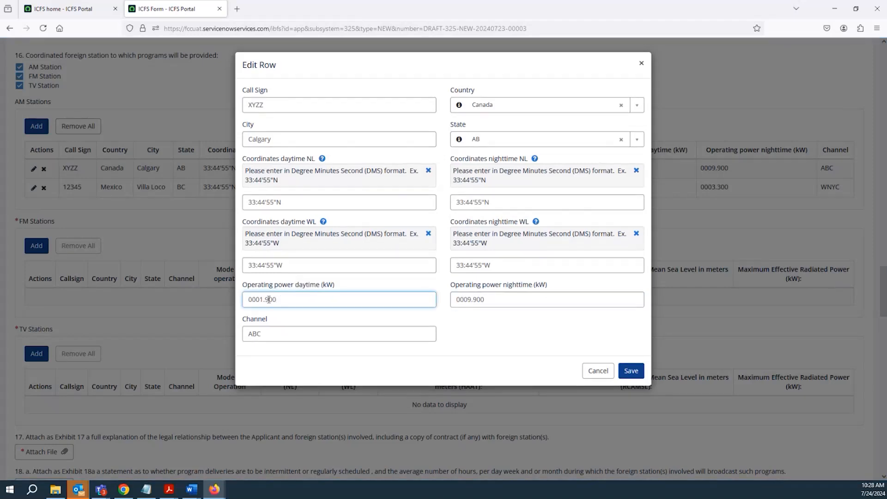
{"action": "left_click_drag", "start_coordinate": [260, 300], "coordinate": [277, 300]}
{"action": "key", "text": "BackSpace"}
{"action": "key", "text": "BackSpace"}
{"action": "key", "text": "BackSpace"}
{"action": "left_click", "coordinate": [363, 266]}
{"action": "left_click", "coordinate": [335, 300]}
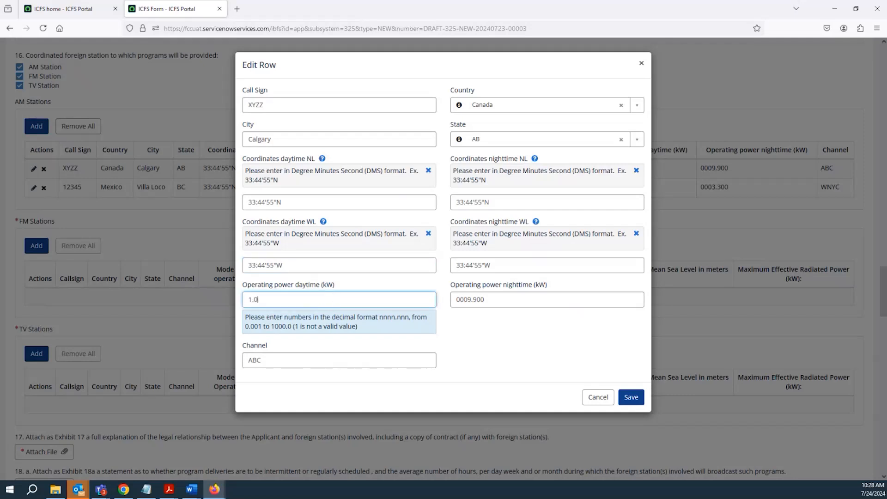
{"action": "left_click", "coordinate": [337, 266]}
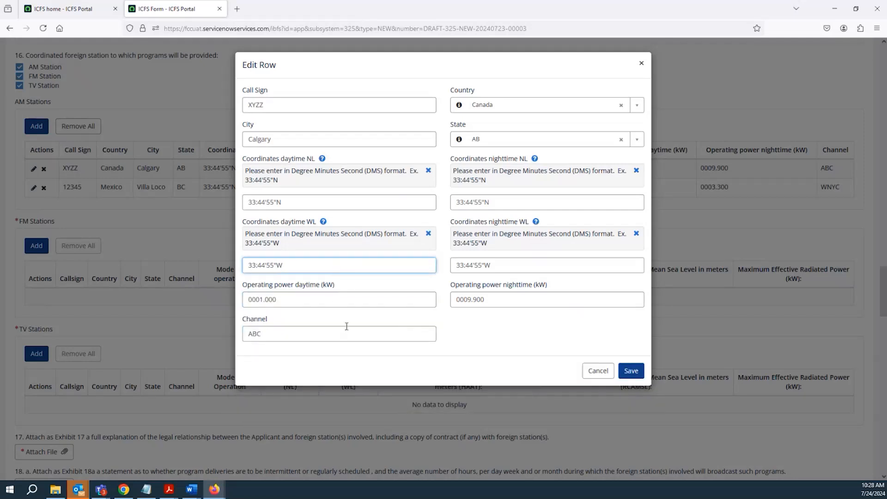
- Check the XYZZ row's Channel value and close the row editor without saving
{"action": "left_click", "coordinate": [318, 337]}
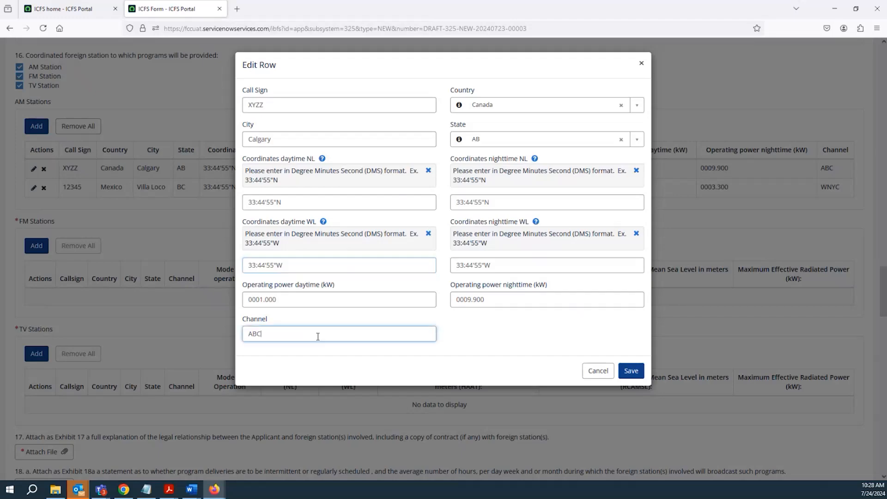
{"action": "double_click", "coordinate": [315, 337]}
{"action": "left_click", "coordinate": [315, 337]}
{"action": "left_click", "coordinate": [642, 65]}
- Open a blank FM station entry and examine its coordinate format, antenna height and maximum effective radiated power fields
{"action": "left_click", "coordinate": [36, 246]}
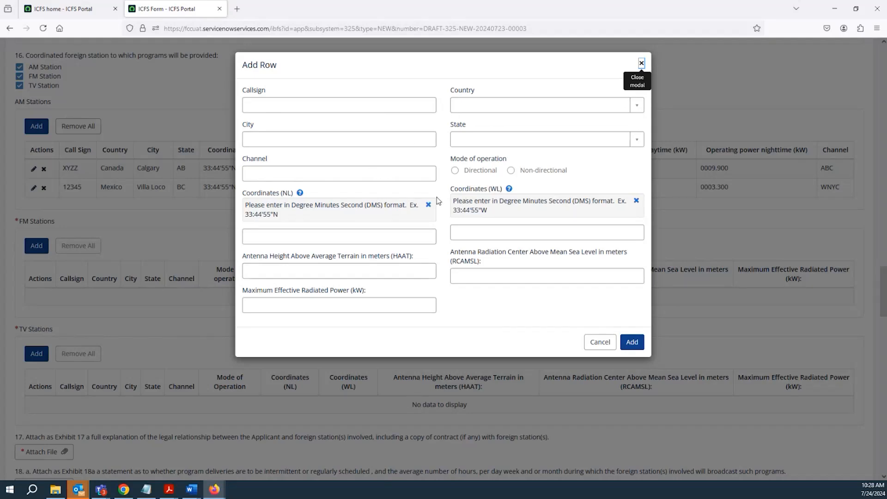
{"action": "left_click", "coordinate": [401, 234]}
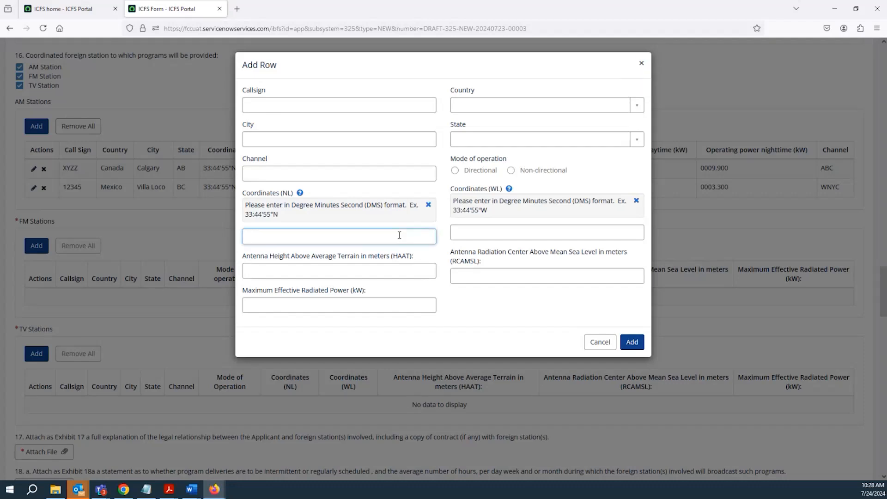
{"action": "left_click_drag", "start_coordinate": [293, 205], "coordinate": [359, 205]}
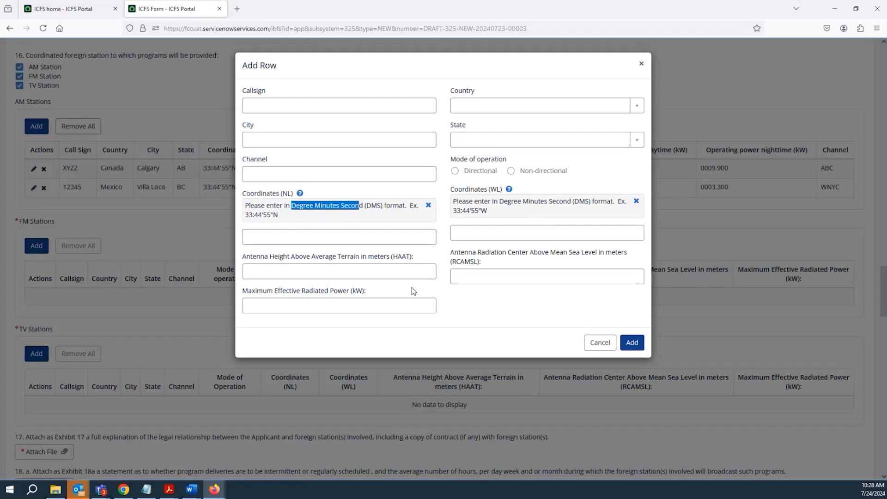
{"action": "left_click", "coordinate": [393, 300]}
{"action": "left_click", "coordinate": [384, 266]}
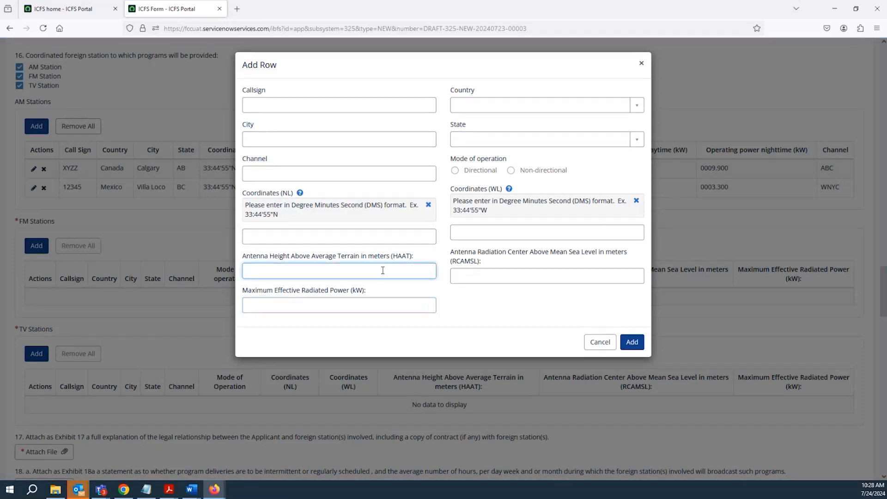
{"action": "left_click", "coordinate": [350, 307]}
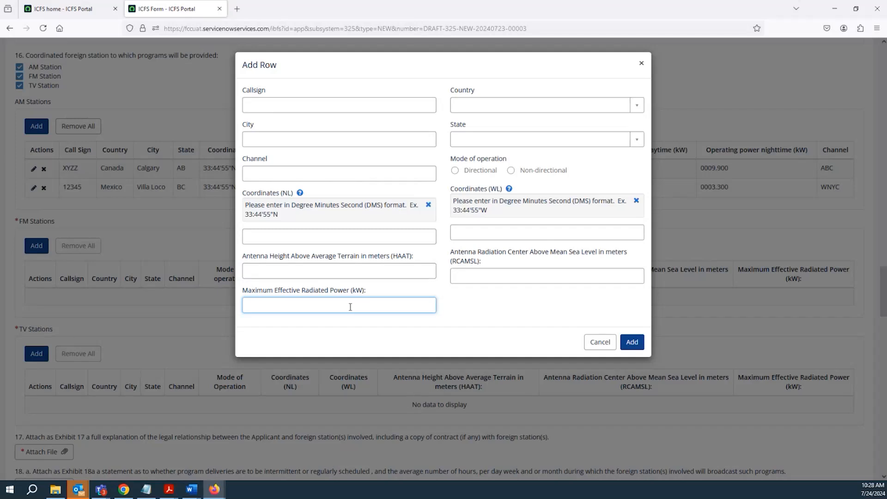
{"action": "left_click_drag", "start_coordinate": [349, 292], "coordinate": [365, 293]}
- Try 1.0 kW as the FM station's Maximum Effective Radiated Power, clear it, and cancel the entry
{"action": "left_click", "coordinate": [342, 309]}
{"action": "type", "text": "1.0"}
{"action": "key", "text": "BackSpace"}
{"action": "key", "text": "BackSpace"}
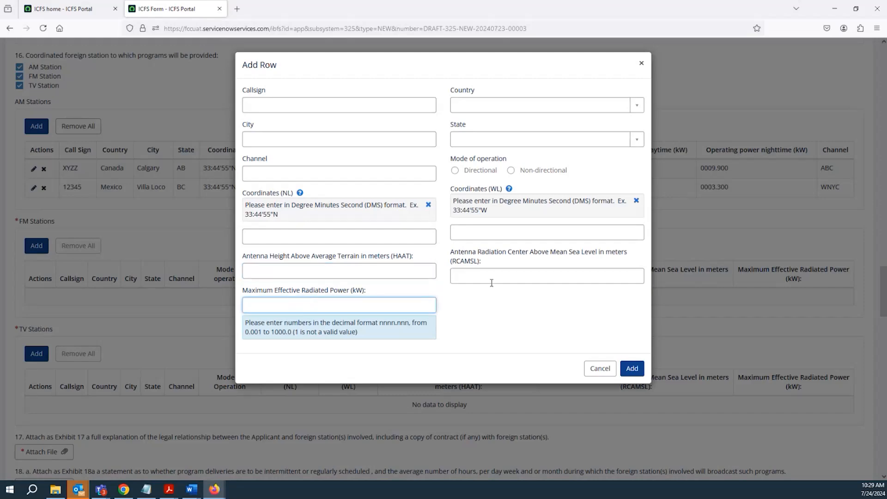
{"action": "left_click", "coordinate": [597, 369]}
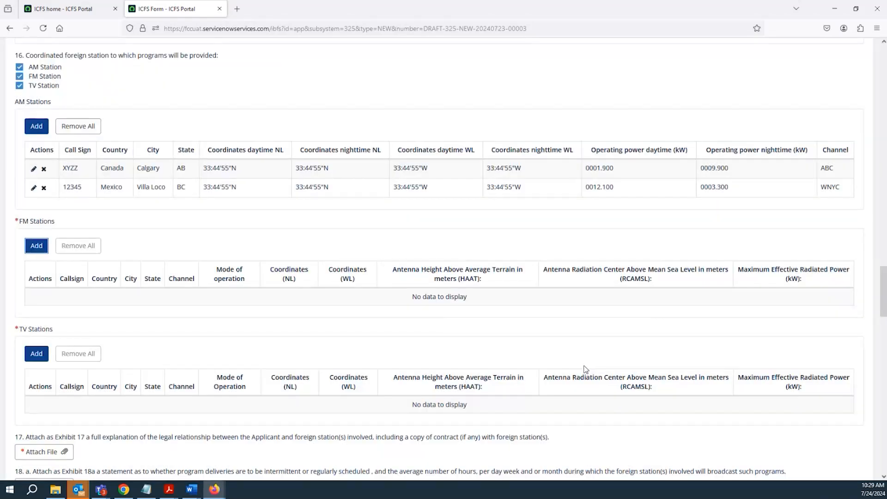
{"action": "scroll", "coordinate": [554, 290], "scroll_direction": "down", "scroll_amount": 1}
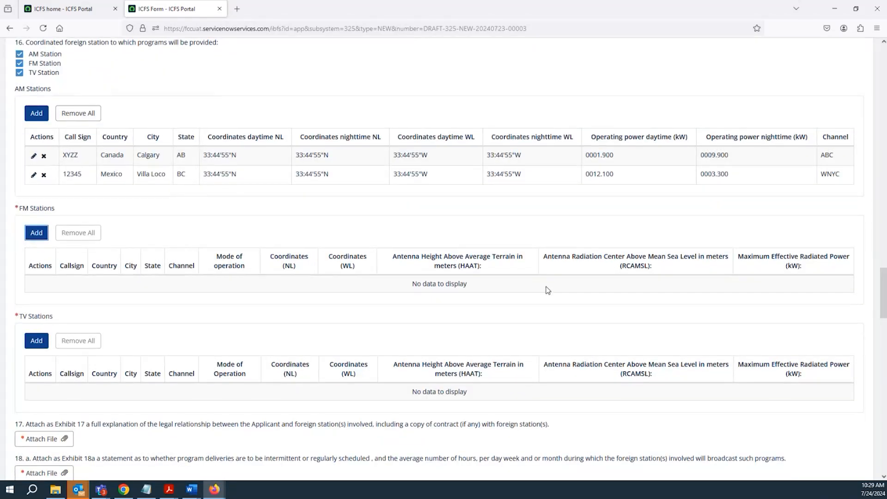
- Review the question 17 requirement for Exhibit 17 on the legal relationship with foreign stations and the contract copy
{"action": "scroll", "coordinate": [548, 290], "scroll_direction": "down", "scroll_amount": 3}
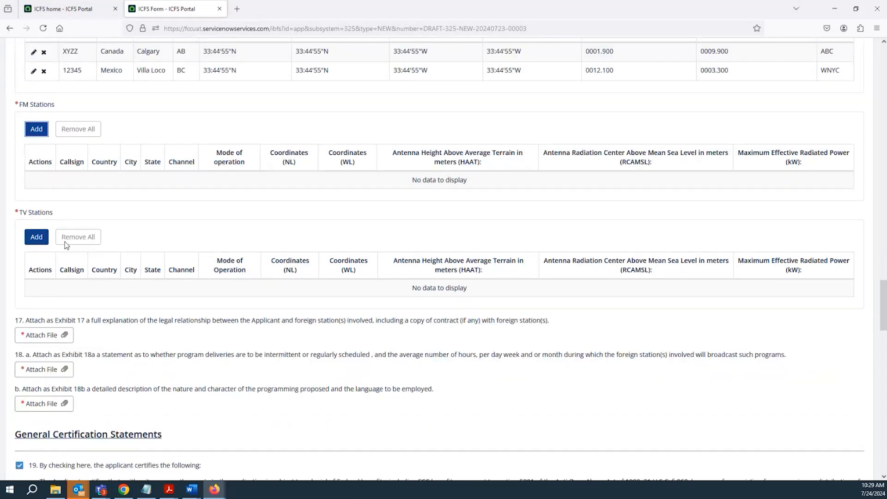
{"action": "scroll", "coordinate": [66, 243], "scroll_direction": "up", "scroll_amount": 2}
{"action": "scroll", "coordinate": [106, 319], "scroll_direction": "down", "scroll_amount": 3}
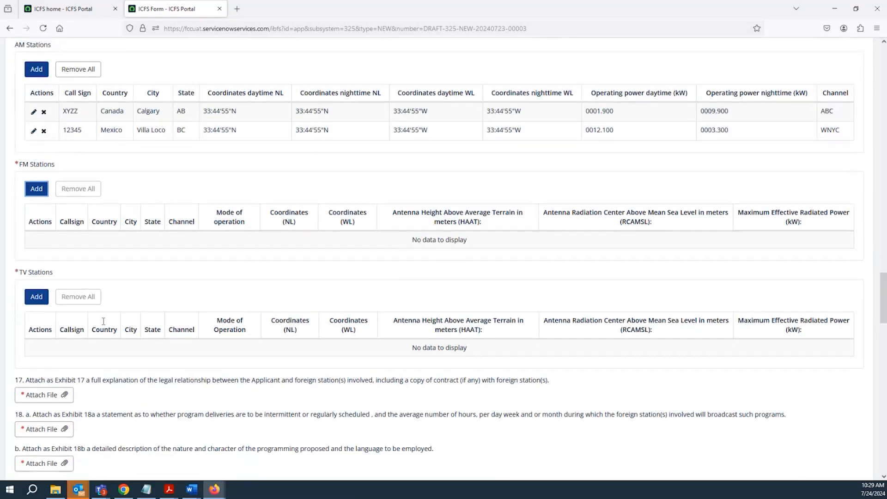
{"action": "scroll", "coordinate": [114, 277], "scroll_direction": "down", "scroll_amount": 1}
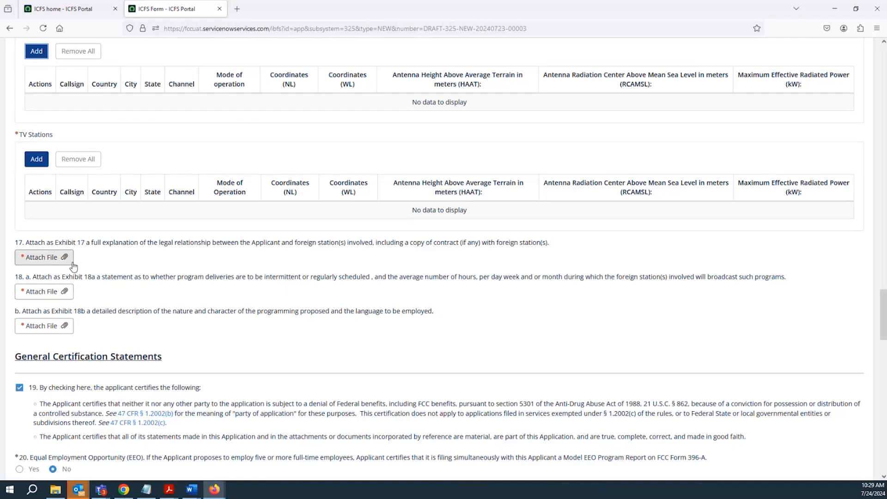
{"action": "left_click_drag", "start_coordinate": [129, 245], "coordinate": [282, 250]}
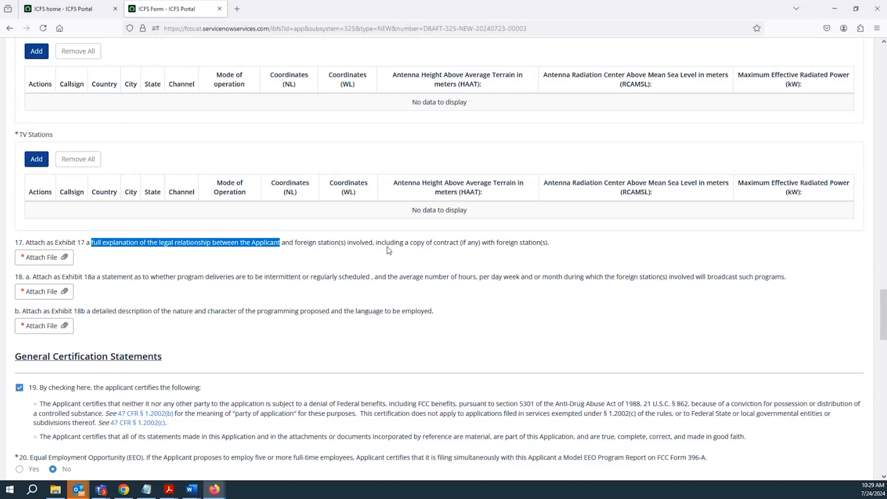
{"action": "left_click_drag", "start_coordinate": [410, 243], "coordinate": [474, 248]}
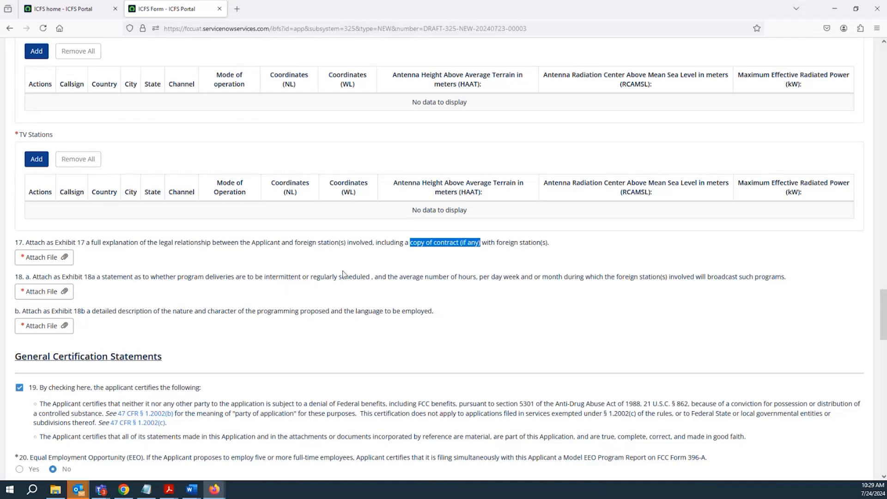
- Review the question 18 requirements for Exhibit 18a on program delivery schedule and hours and Exhibit 18b on programming nature and language
{"action": "scroll", "coordinate": [204, 279], "scroll_direction": "down", "scroll_amount": 3}
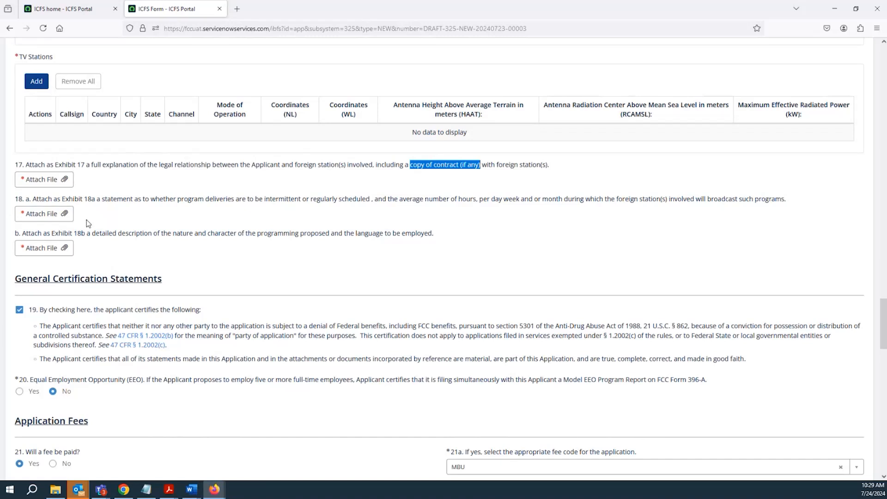
{"action": "left_click_drag", "start_coordinate": [69, 199], "coordinate": [95, 205]}
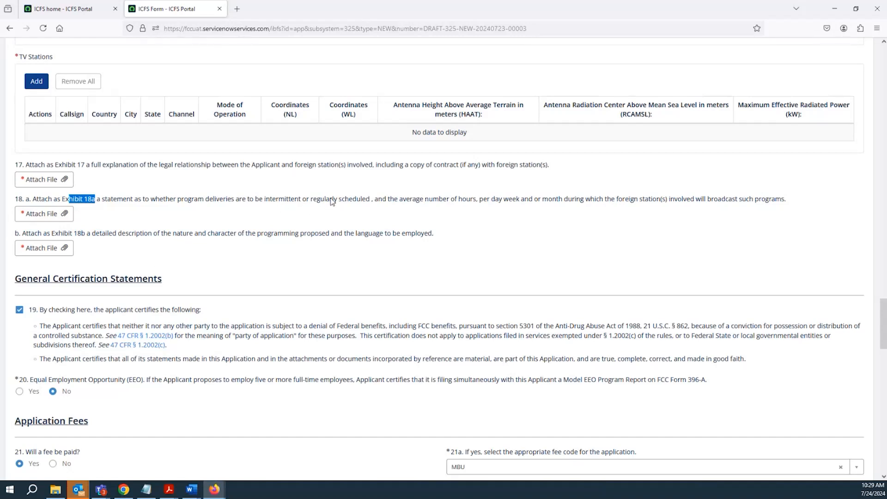
{"action": "left_click_drag", "start_coordinate": [373, 203], "coordinate": [479, 206]}
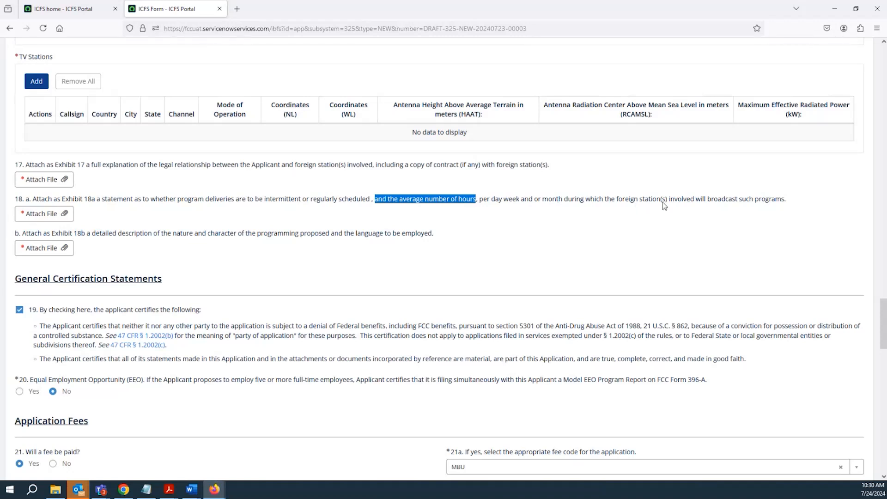
{"action": "triple_click", "coordinate": [751, 206]}
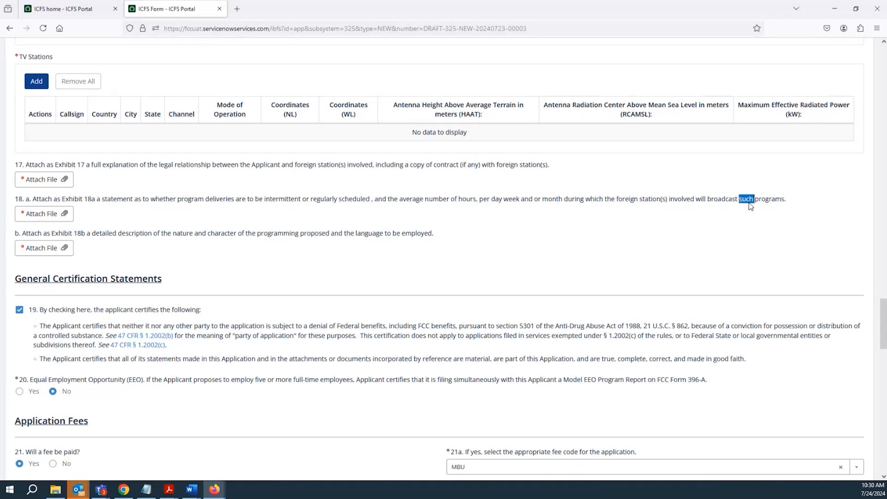
{"action": "left_click", "coordinate": [750, 207]}
{"action": "left_click_drag", "start_coordinate": [22, 233], "coordinate": [106, 235]}
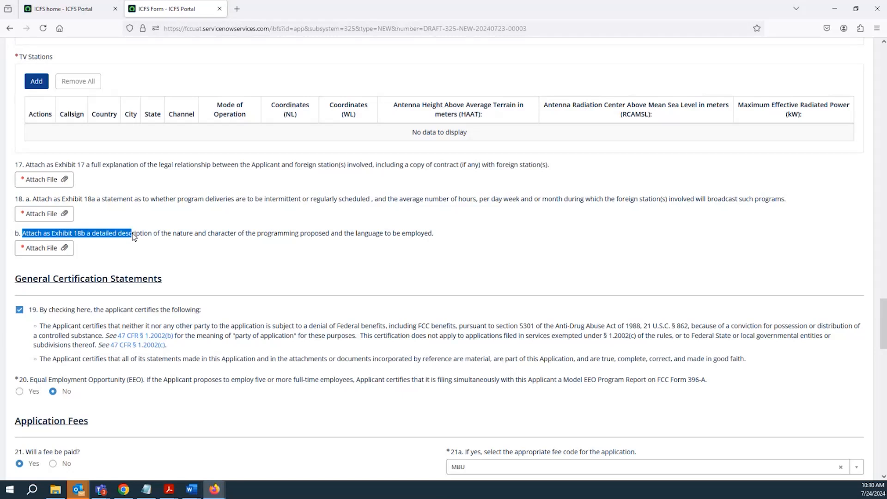
{"action": "left_click_drag", "start_coordinate": [134, 236], "coordinate": [137, 237]}
{"action": "left_click_drag", "start_coordinate": [356, 236], "coordinate": [441, 237]}
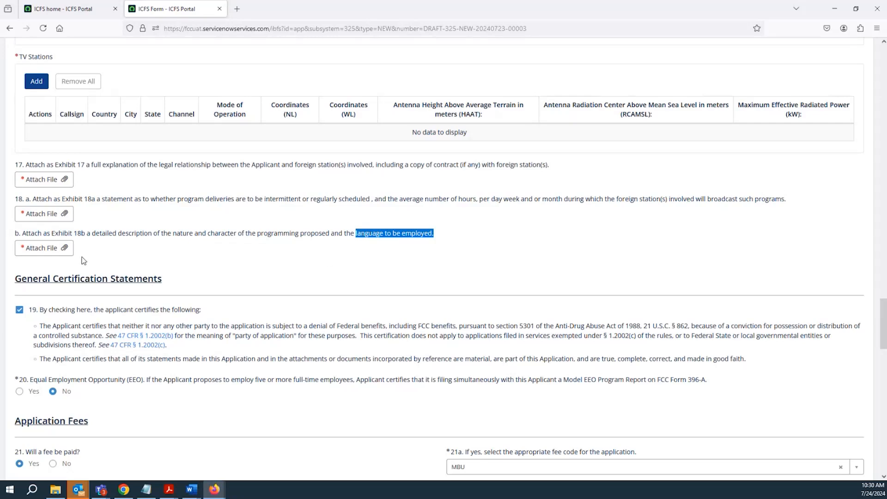
- Read through the two applicant certifications in question 19, covering the Anti-Drug Abuse Act of 1988 and the truthfulness of statements
{"action": "scroll", "coordinate": [76, 263], "scroll_direction": "down", "scroll_amount": 3}
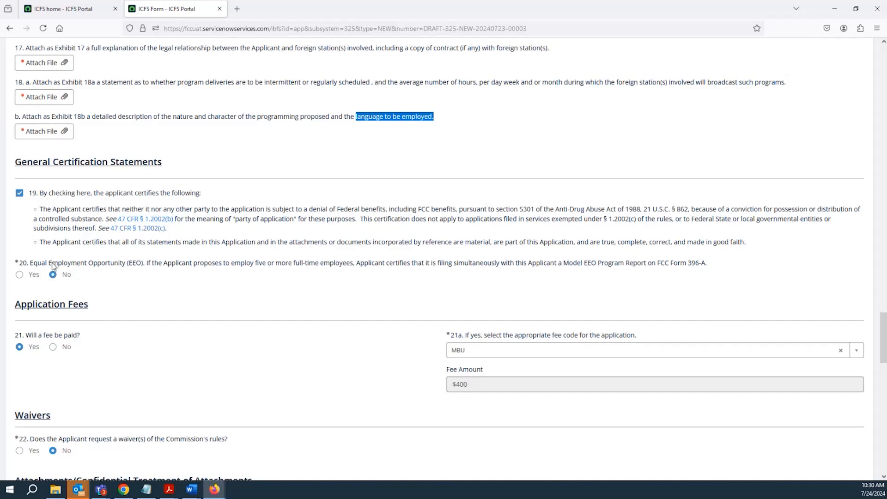
{"action": "left_click", "coordinate": [42, 209]}
{"action": "left_click_drag", "start_coordinate": [43, 209], "coordinate": [227, 211]}
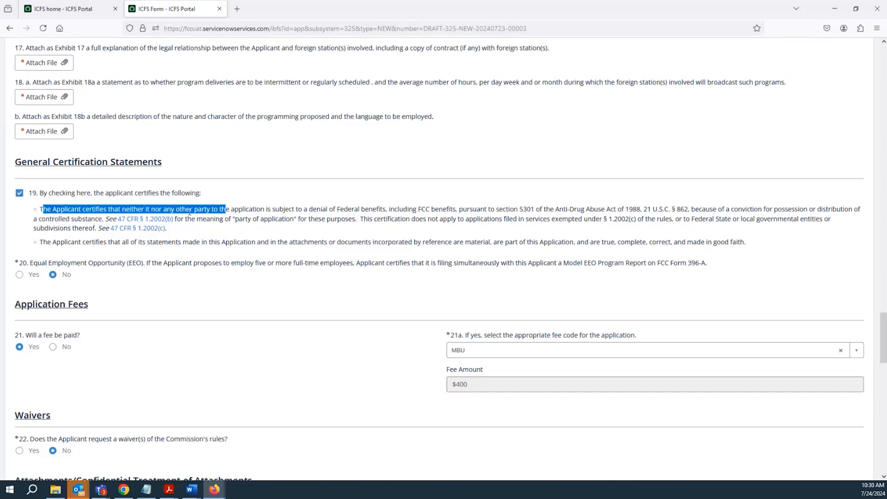
{"action": "left_click", "coordinate": [140, 211]}
{"action": "left_click_drag", "start_coordinate": [146, 209], "coordinate": [289, 209]}
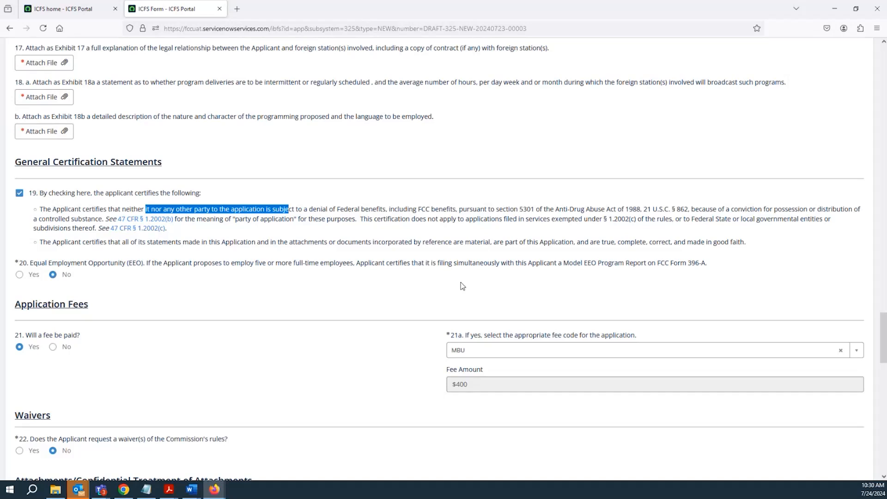
{"action": "left_click_drag", "start_coordinate": [556, 209], "coordinate": [640, 211]}
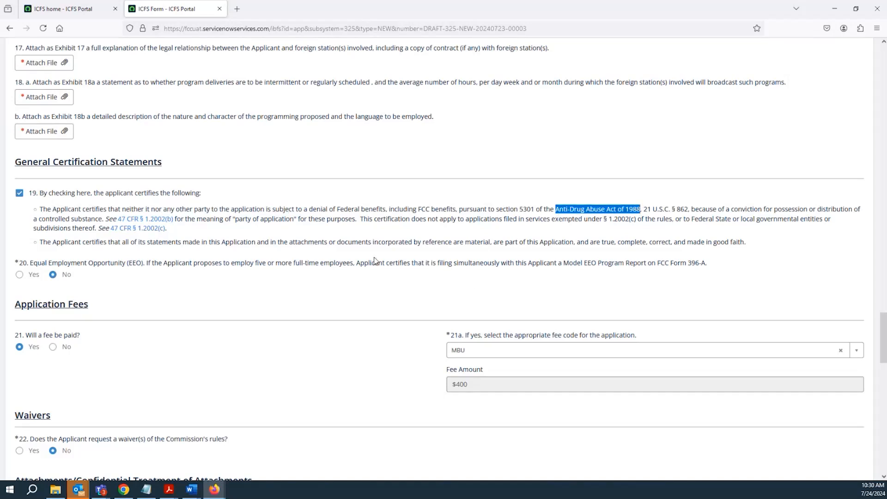
{"action": "left_click_drag", "start_coordinate": [42, 242], "coordinate": [749, 243]}
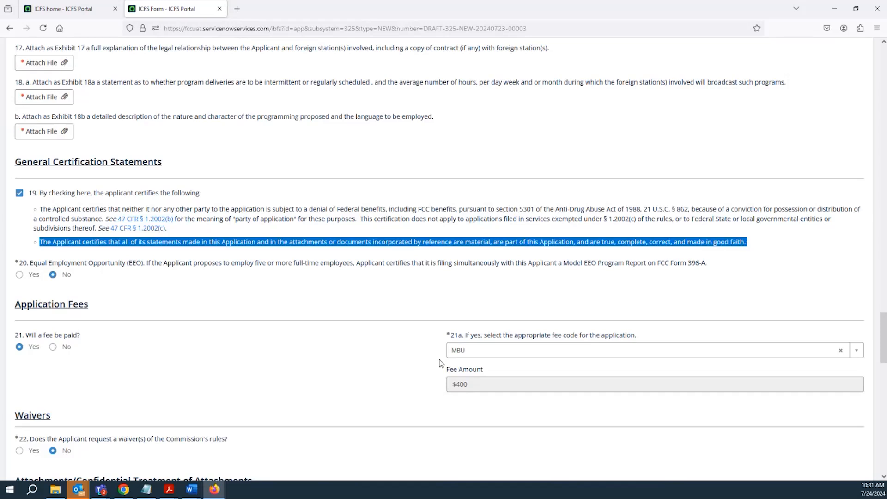
{"action": "left_click", "coordinate": [41, 250]}
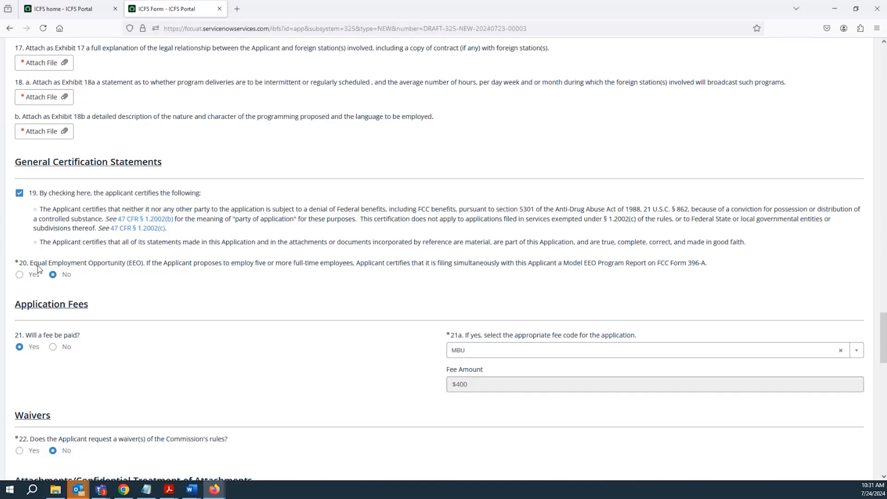
- Review question 20 on Equal Employment Opportunity and its FCC Form 396-A filing requirement
{"action": "left_click_drag", "start_coordinate": [30, 262], "coordinate": [144, 272]}
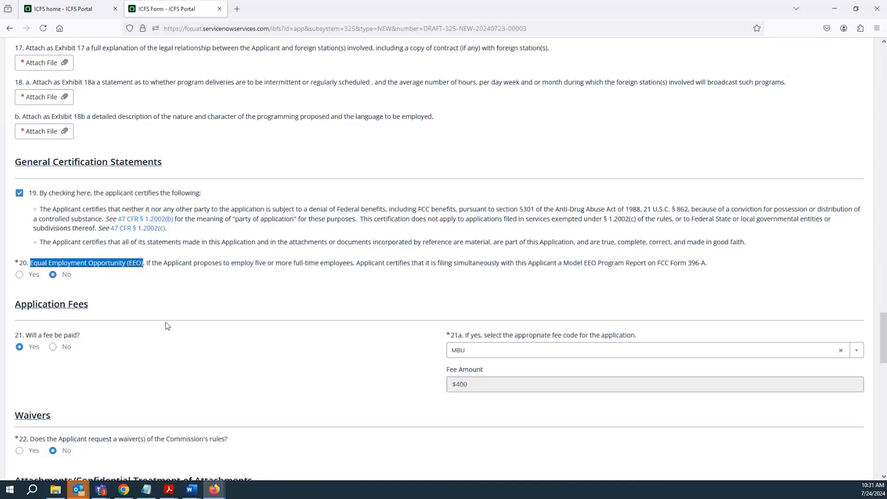
{"action": "left_click", "coordinate": [345, 357]}
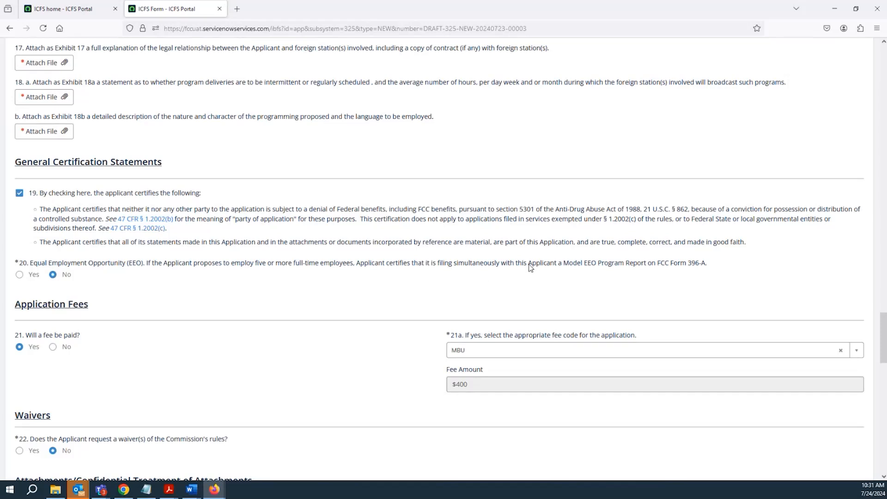
{"action": "left_click_drag", "start_coordinate": [529, 266], "coordinate": [706, 268]}
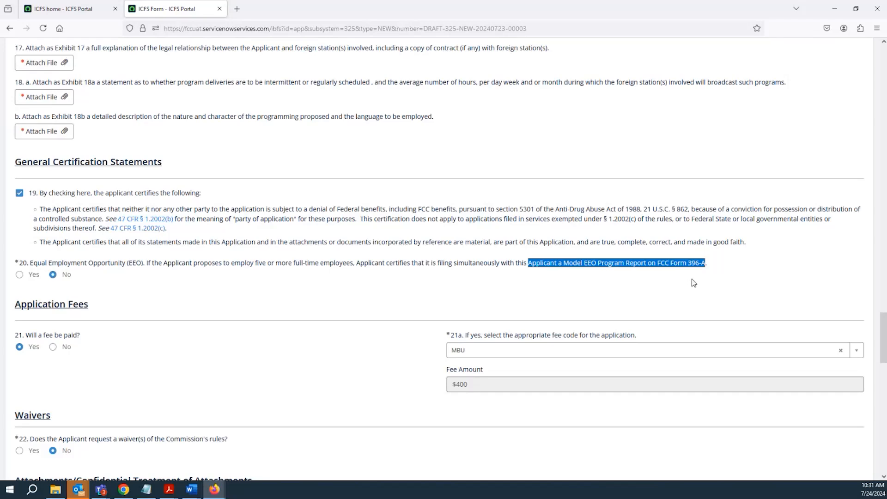
- Answer No to the fee payment question and try the exemption reasons Governmental Entity, Noncommercial Educational License and Other
{"action": "scroll", "coordinate": [115, 281], "scroll_direction": "down", "scroll_amount": 2}
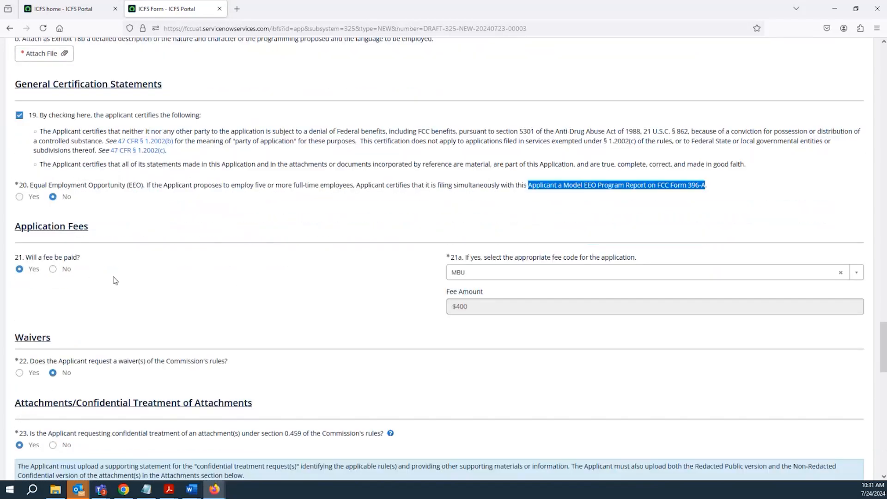
{"action": "scroll", "coordinate": [111, 272], "scroll_direction": "down", "scroll_amount": 2}
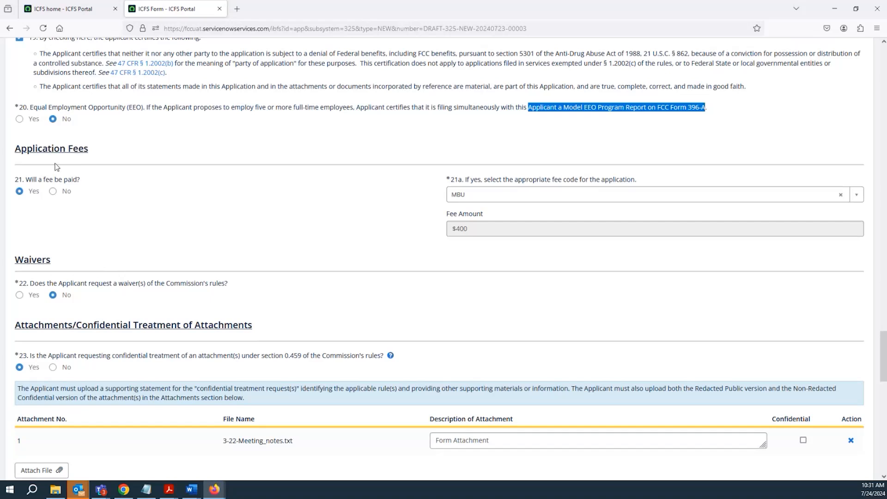
{"action": "left_click_drag", "start_coordinate": [15, 147], "coordinate": [205, 246]}
{"action": "left_click", "coordinate": [205, 247]}
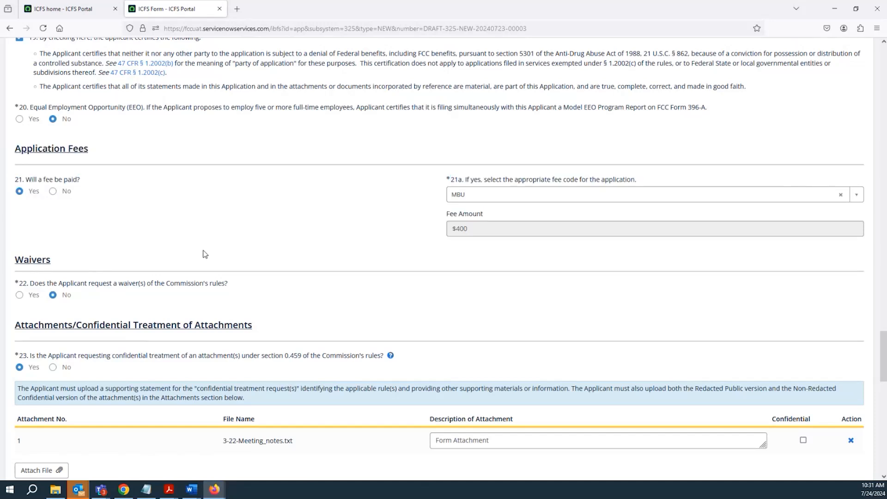
{"action": "left_click", "coordinate": [54, 192]}
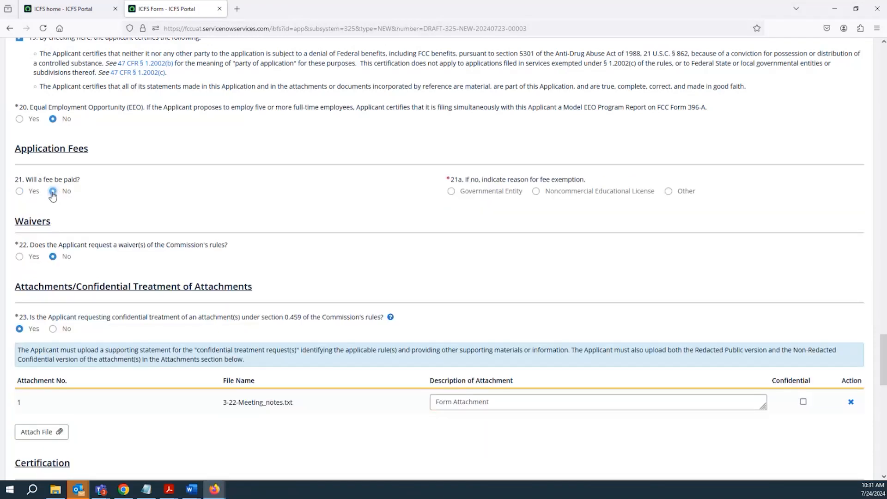
{"action": "left_click", "coordinate": [451, 193]}
{"action": "left_click", "coordinate": [535, 193]}
{"action": "left_click", "coordinate": [669, 192]}
{"action": "left_click", "coordinate": [451, 192]}
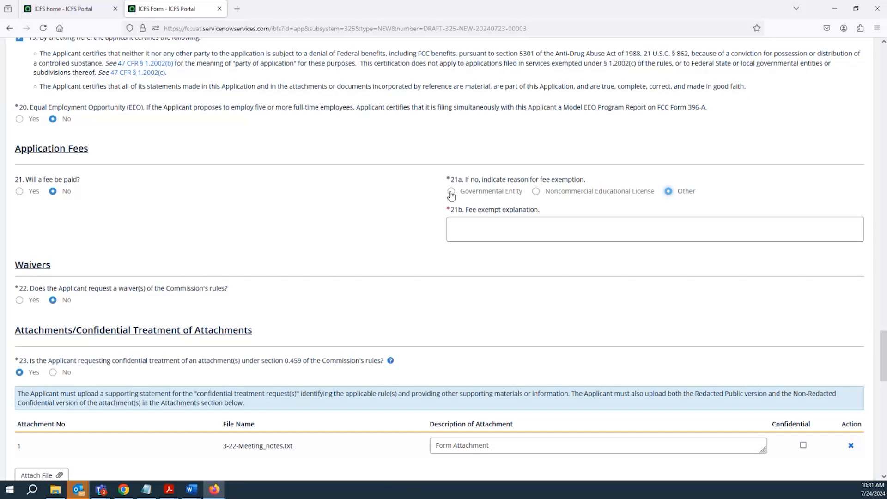
- Answer Yes to the fee payment question, select fee code MBU, and check the fee amount
{"action": "left_click", "coordinate": [19, 192]}
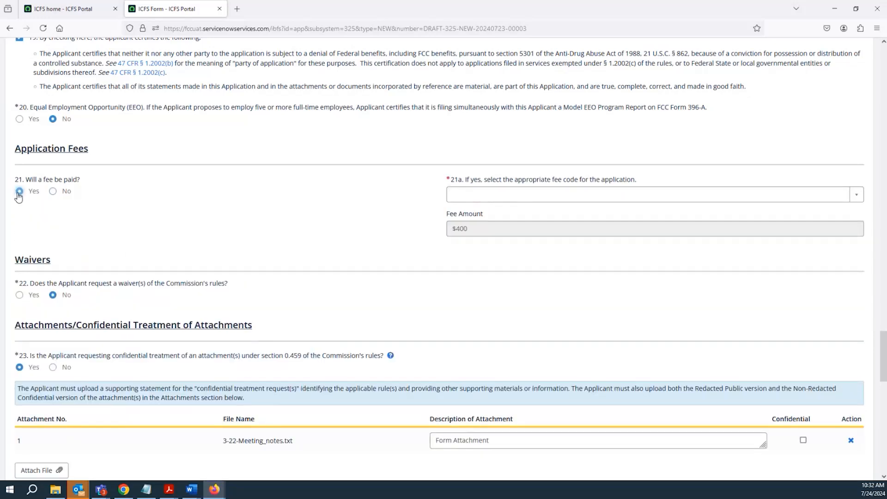
{"action": "left_click", "coordinate": [474, 196]}
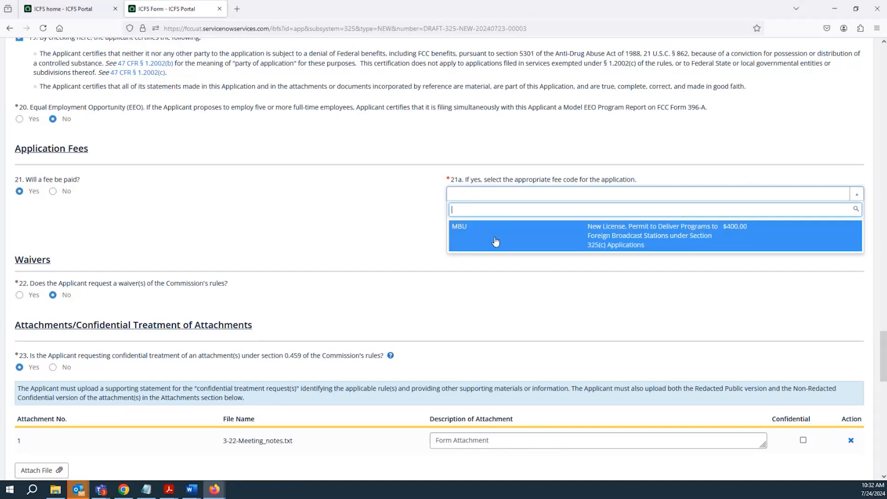
{"action": "left_click", "coordinate": [495, 241]}
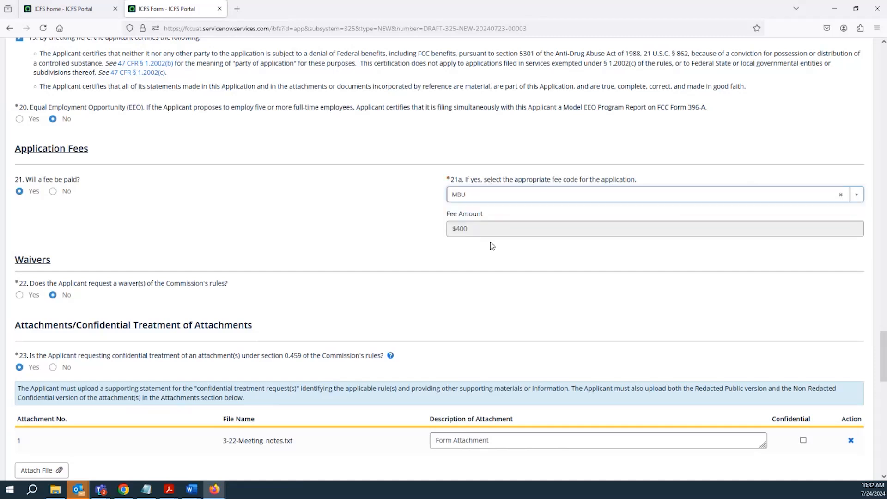
{"action": "double_click", "coordinate": [463, 228]}
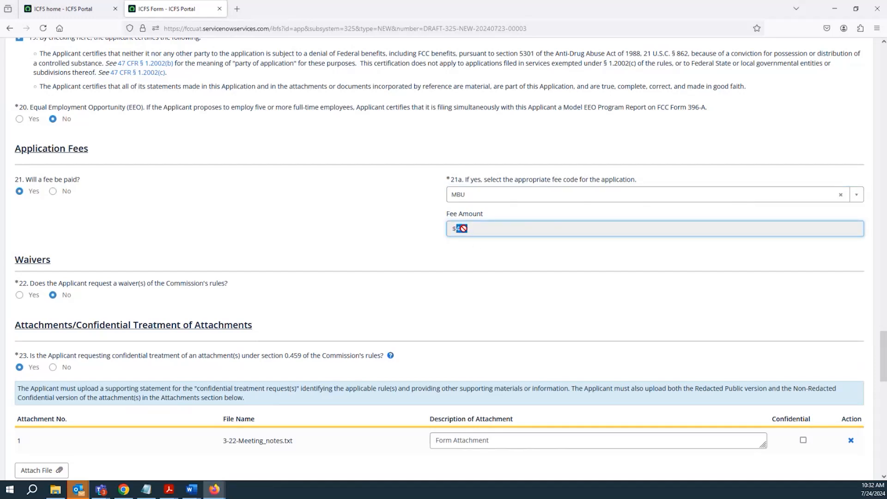
- Answer Yes to the waiver request in question 22 and review the supporting narrative note and the rule section field
{"action": "scroll", "coordinate": [111, 218], "scroll_direction": "down", "scroll_amount": 3}
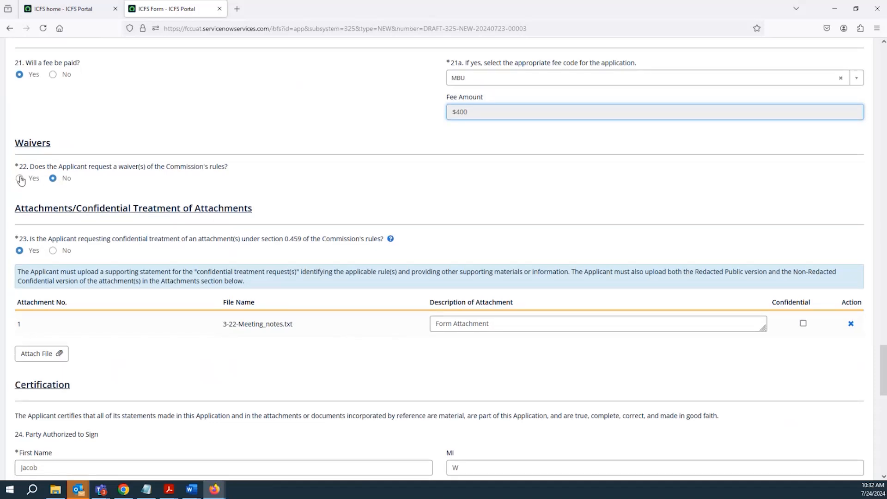
{"action": "left_click", "coordinate": [19, 179]}
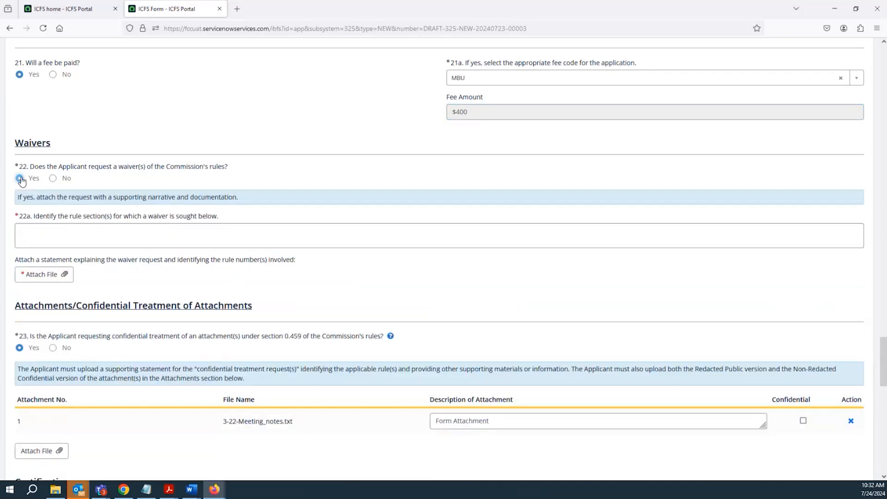
{"action": "left_click_drag", "start_coordinate": [19, 198], "coordinate": [225, 198]}
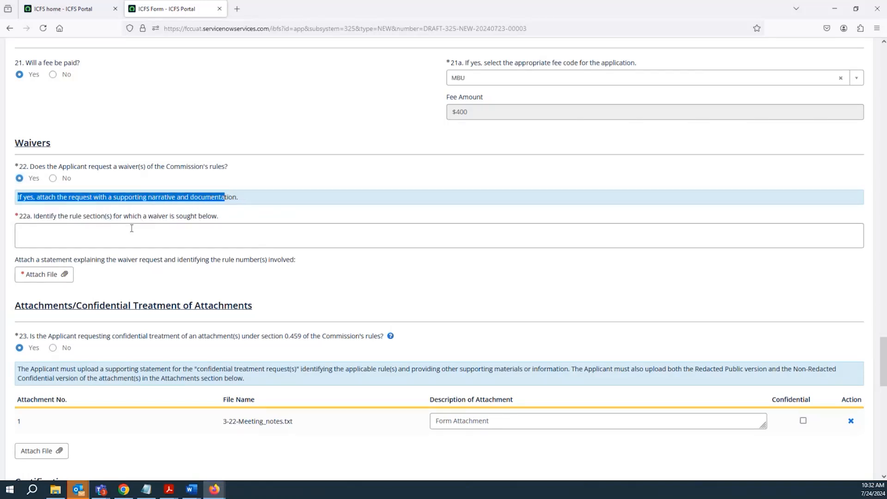
{"action": "left_click", "coordinate": [87, 240]}
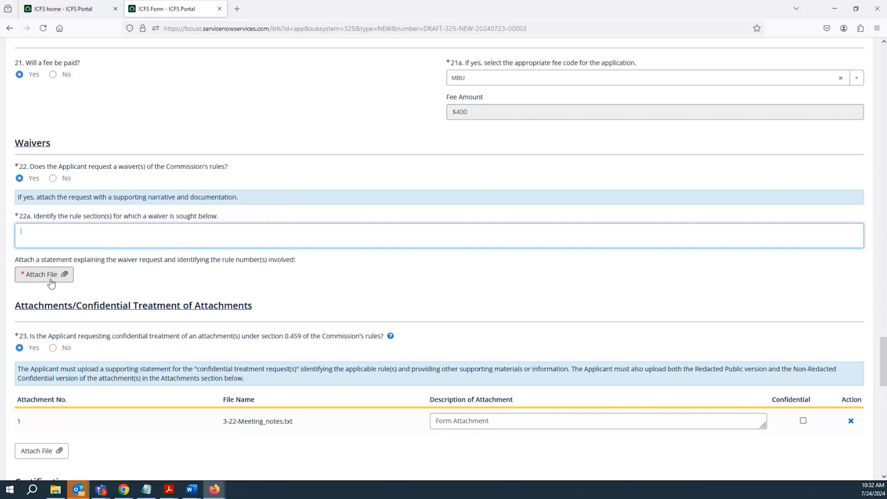
- Mark the attachment 3-22-Meeting_notes.txt as confidential under question 23
{"action": "scroll", "coordinate": [50, 286], "scroll_direction": "down", "scroll_amount": 1}
{"action": "scroll", "coordinate": [52, 286], "scroll_direction": "down", "scroll_amount": 3}
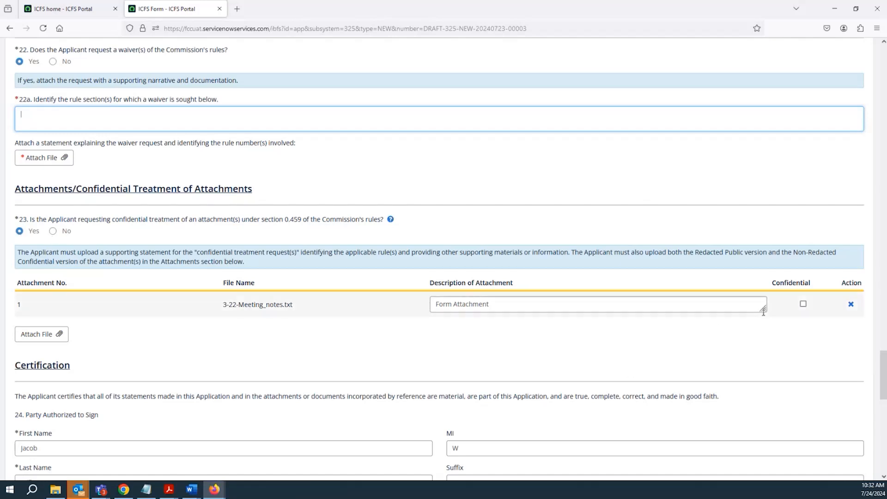
{"action": "left_click", "coordinate": [804, 305]}
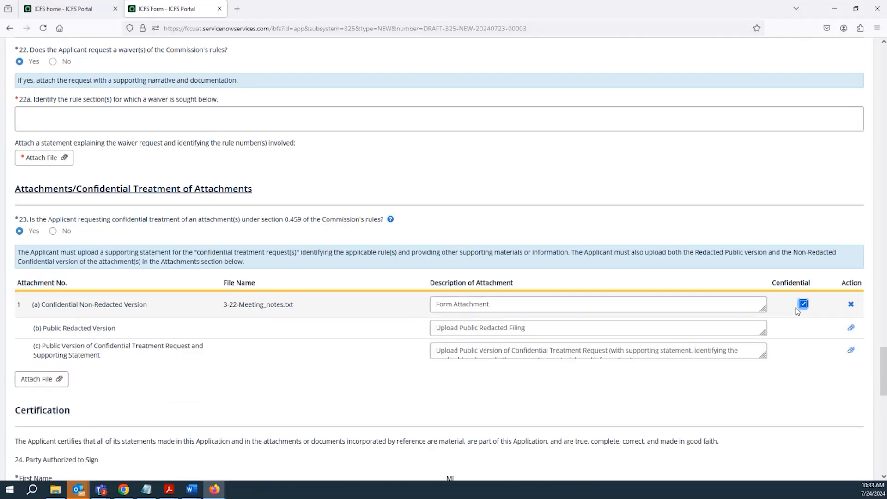
- Review the Confidential Non-Redacted, Public Redacted and Public Version of Confidential Treatment Request rows of the confidential attachment
{"action": "left_click_drag", "start_coordinate": [145, 303], "coordinate": [26, 303]}
{"action": "left_click_drag", "start_coordinate": [116, 328], "coordinate": [32, 339]}
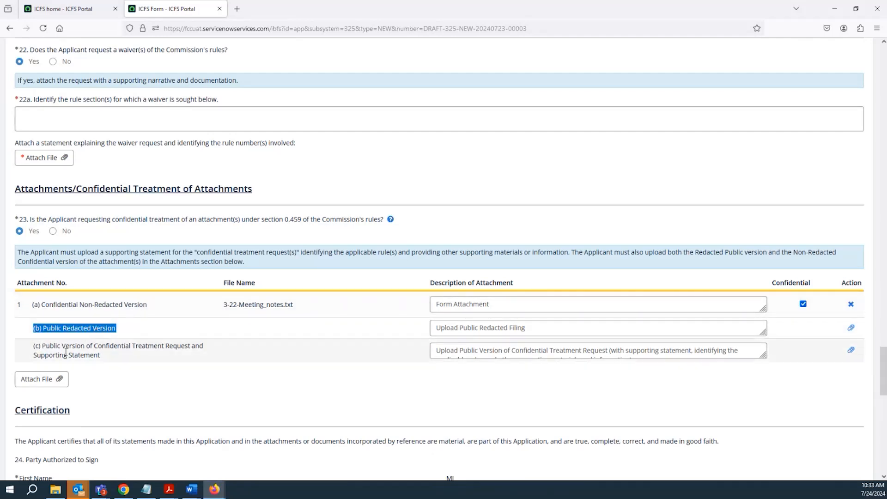
{"action": "left_click", "coordinate": [116, 357]}
{"action": "left_click_drag", "start_coordinate": [111, 357], "coordinate": [51, 360]}
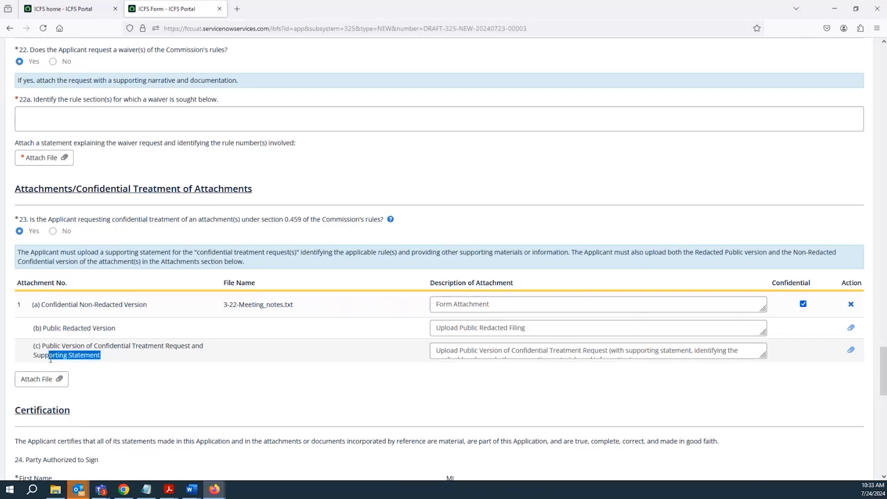
{"action": "left_click_drag", "start_coordinate": [50, 360], "coordinate": [43, 344]}
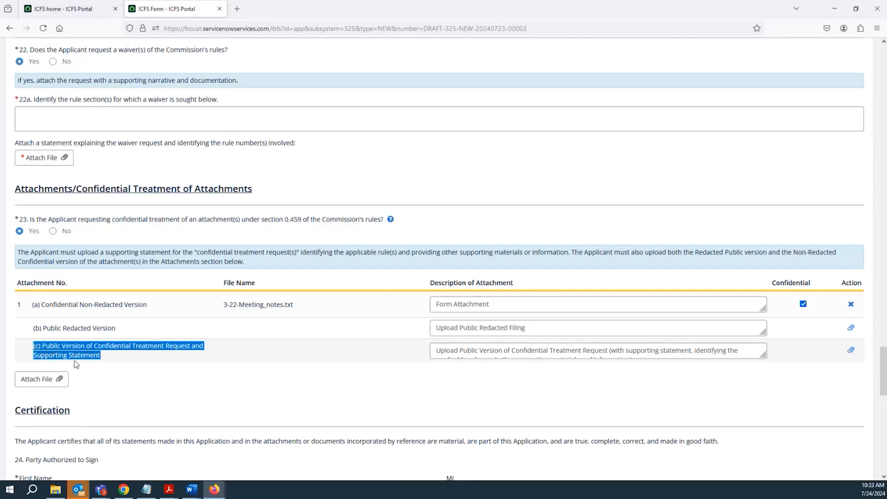
- Review the signing party's first name, last name, title and signature fields in the Certification section
{"action": "scroll", "coordinate": [101, 327], "scroll_direction": "down", "scroll_amount": 3}
{"action": "scroll", "coordinate": [101, 327], "scroll_direction": "down", "scroll_amount": 2}
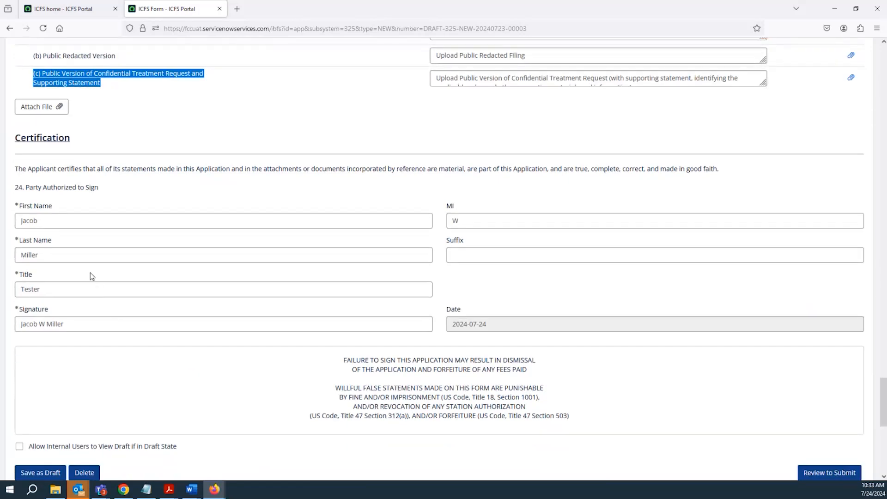
{"action": "double_click", "coordinate": [65, 221]}
{"action": "double_click", "coordinate": [66, 257]}
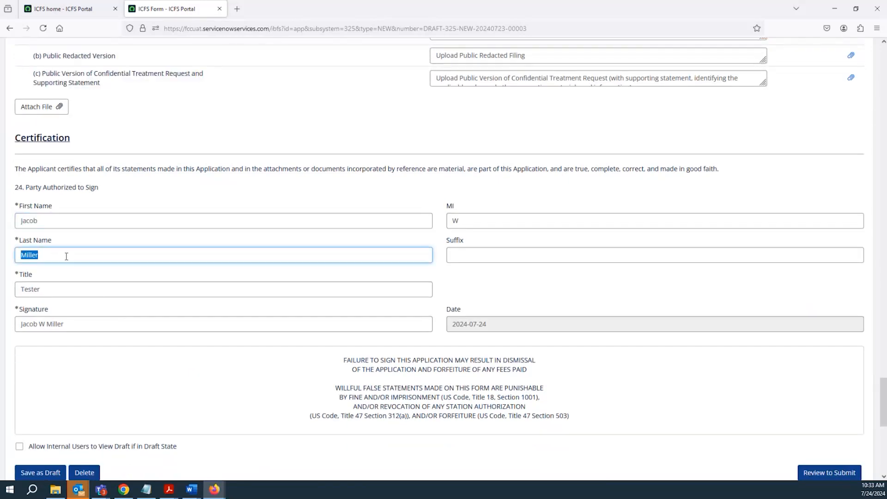
{"action": "left_click", "coordinate": [66, 291]}
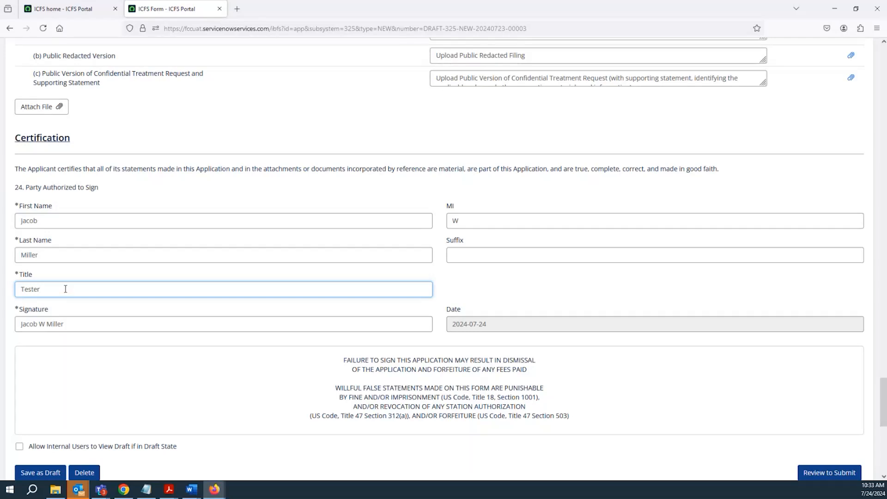
{"action": "double_click", "coordinate": [65, 288]}
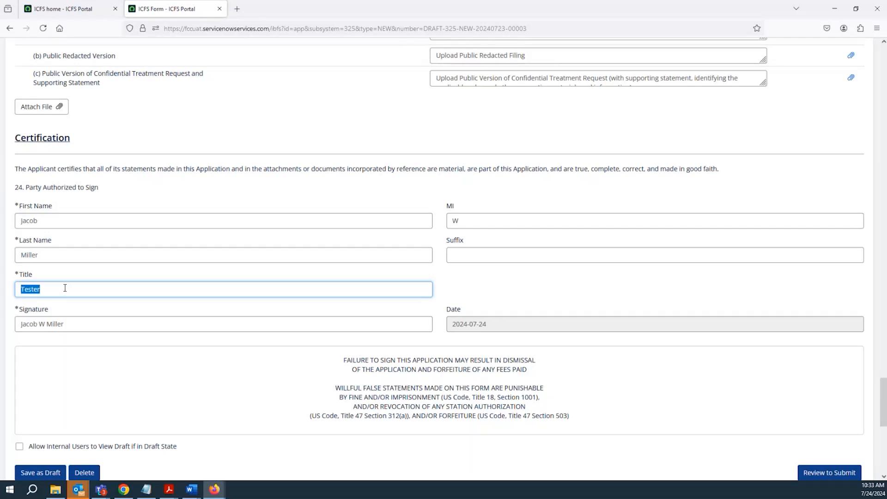
{"action": "triple_click", "coordinate": [70, 324]}
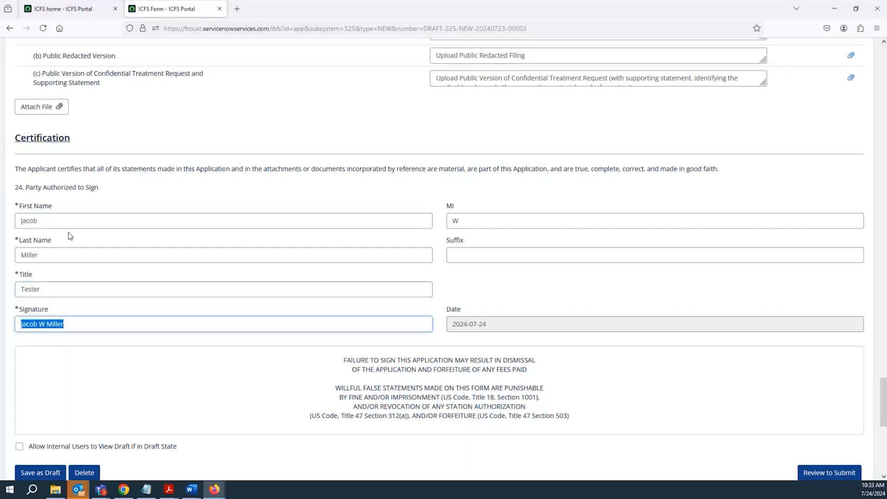
{"action": "double_click", "coordinate": [64, 221]}
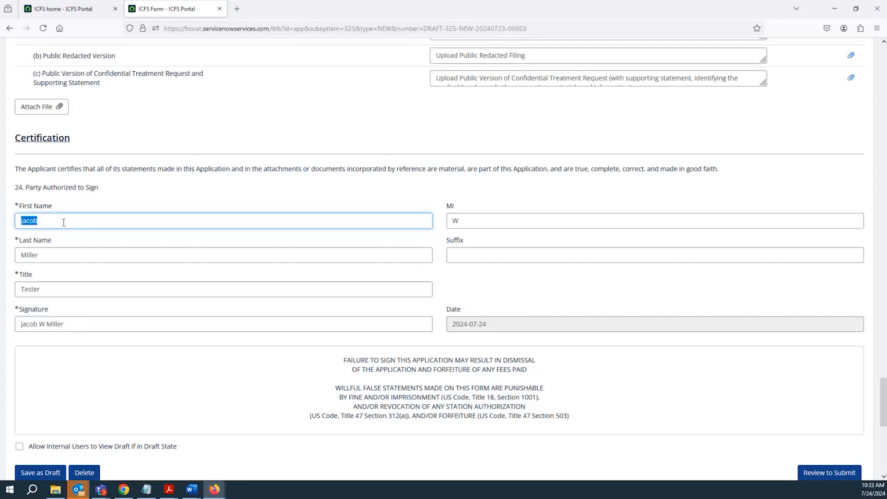
{"action": "double_click", "coordinate": [63, 255]}
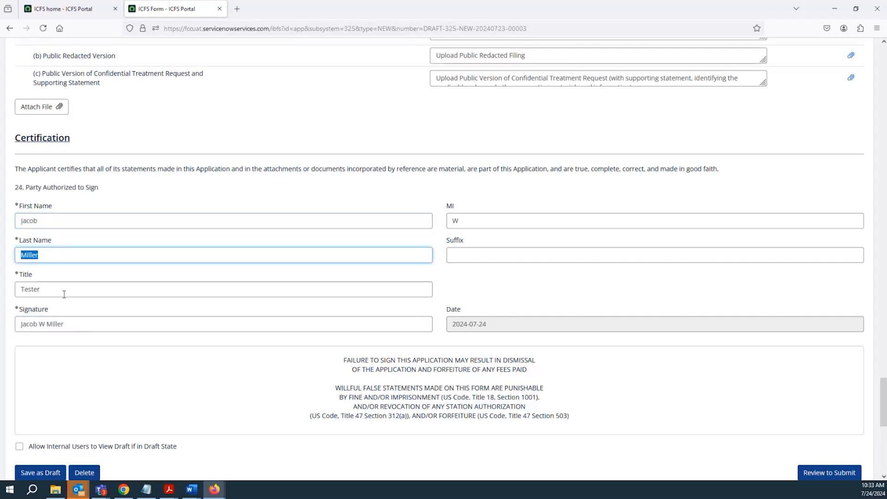
{"action": "key", "text": "Tab"}
{"action": "double_click", "coordinate": [72, 325]}
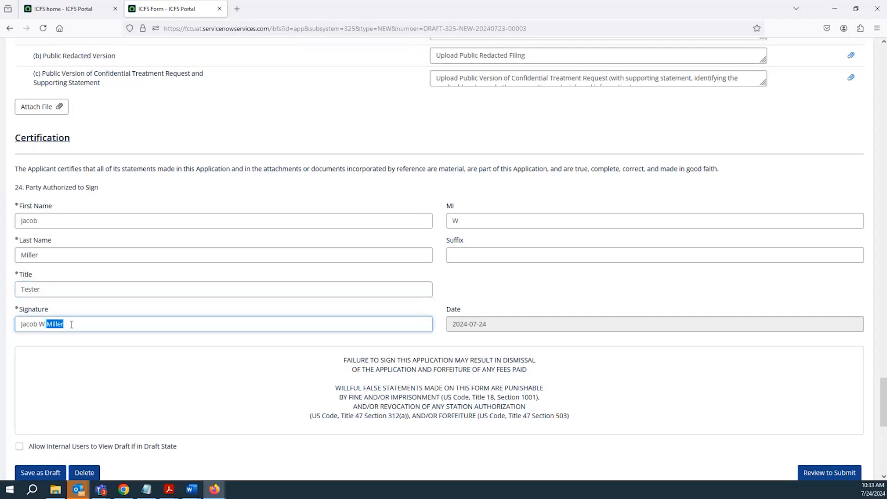
{"action": "triple_click", "coordinate": [72, 324]}
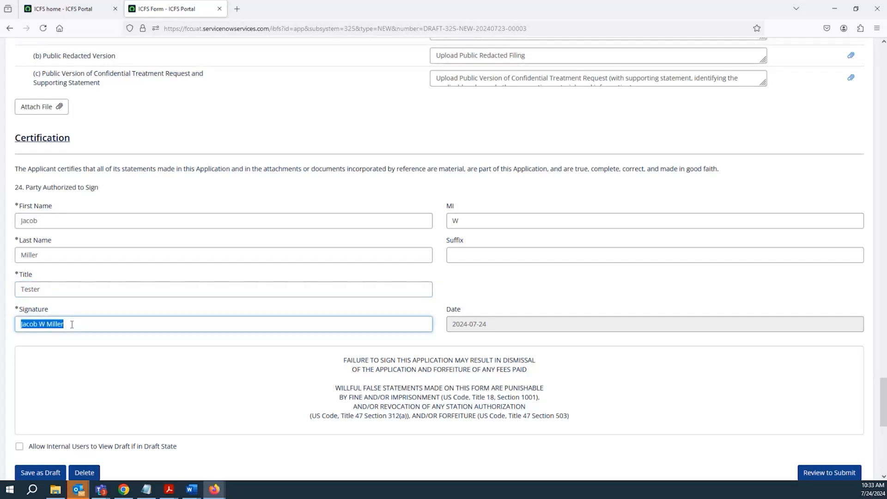
{"action": "double_click", "coordinate": [60, 223]}
{"action": "left_click", "coordinate": [65, 256]}
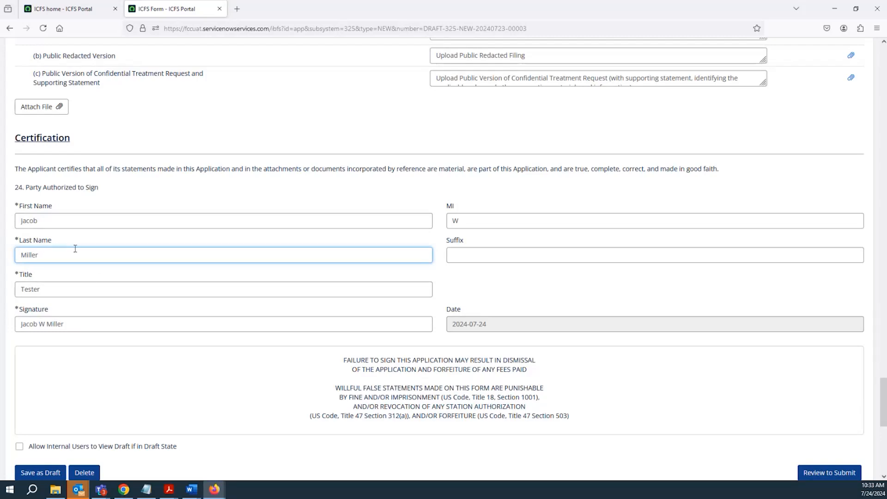
{"action": "scroll", "coordinate": [101, 304], "scroll_direction": "up", "scroll_amount": 3}
{"action": "scroll", "coordinate": [101, 304], "scroll_direction": "down", "scroll_amount": 2}
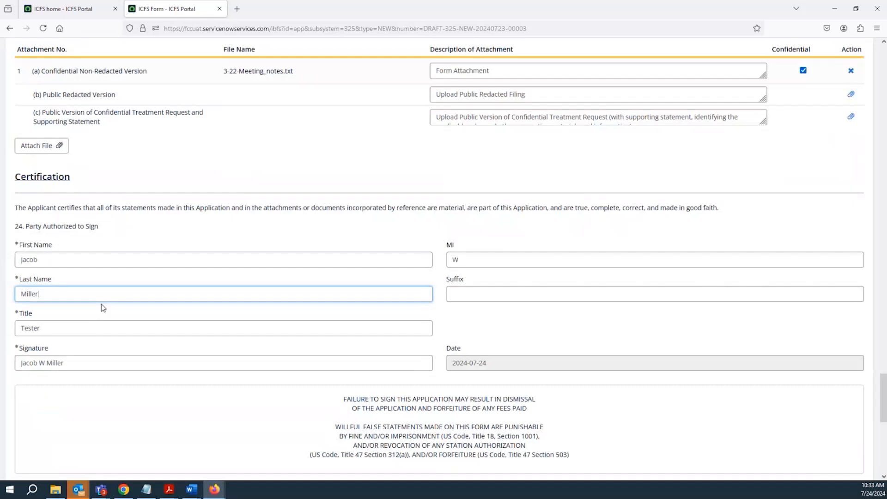
- Clear the certification Title, check the Required information list, and re-enter the title as Tester
{"action": "scroll", "coordinate": [95, 303], "scroll_direction": "down", "scroll_amount": 2}
{"action": "double_click", "coordinate": [67, 250]}
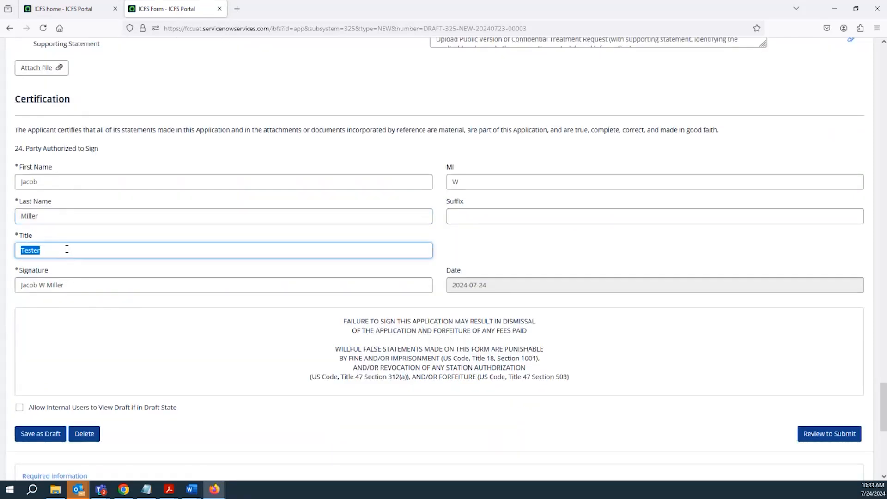
{"action": "key", "text": "BackSpace"}
{"action": "left_click", "coordinate": [68, 219]}
{"action": "scroll", "coordinate": [71, 222], "scroll_direction": "down", "scroll_amount": 2}
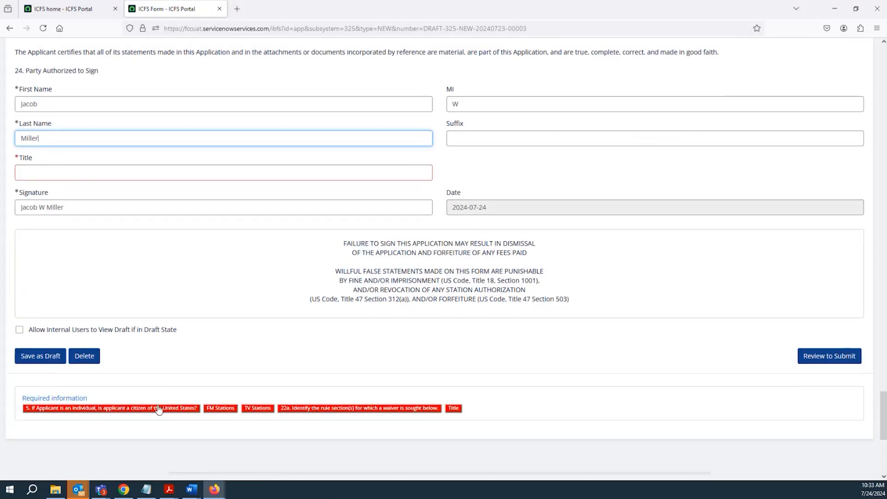
{"action": "left_click", "coordinate": [86, 178]}
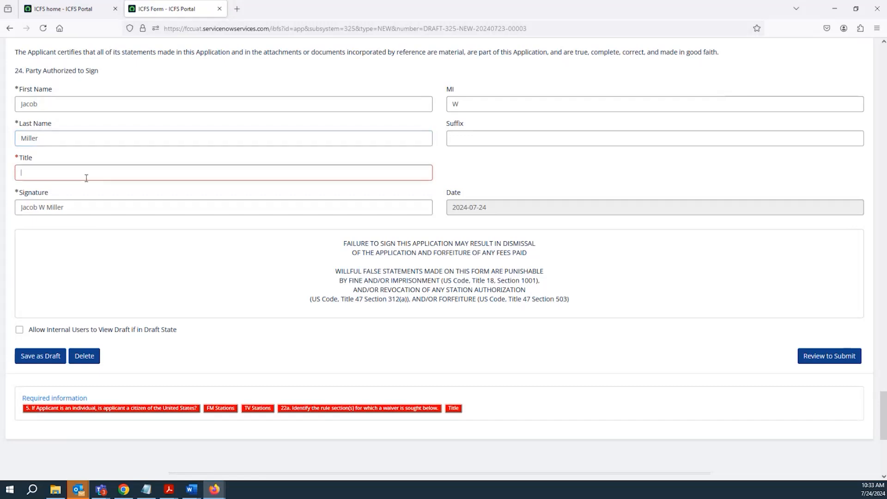
{"action": "type", "text": "Tester"}
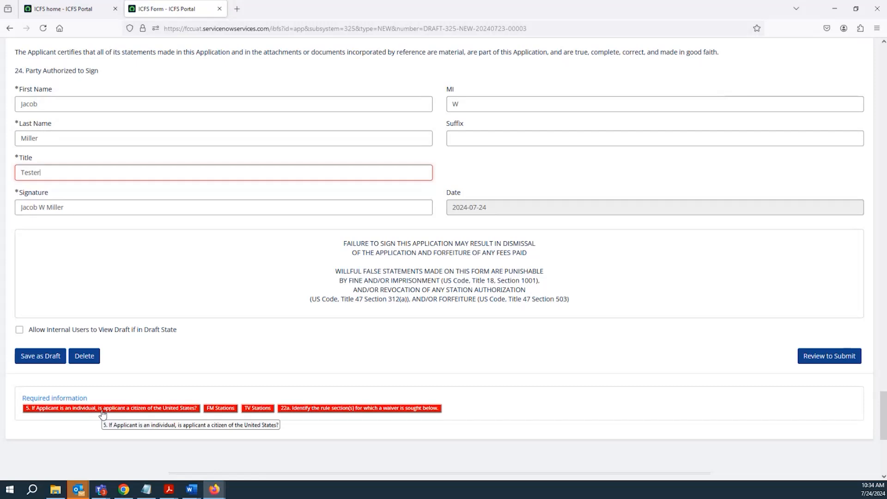
- Go to question 5 from the Required information list and answer No to the individual applicant's United States citizenship
{"action": "left_click", "coordinate": [103, 410]}
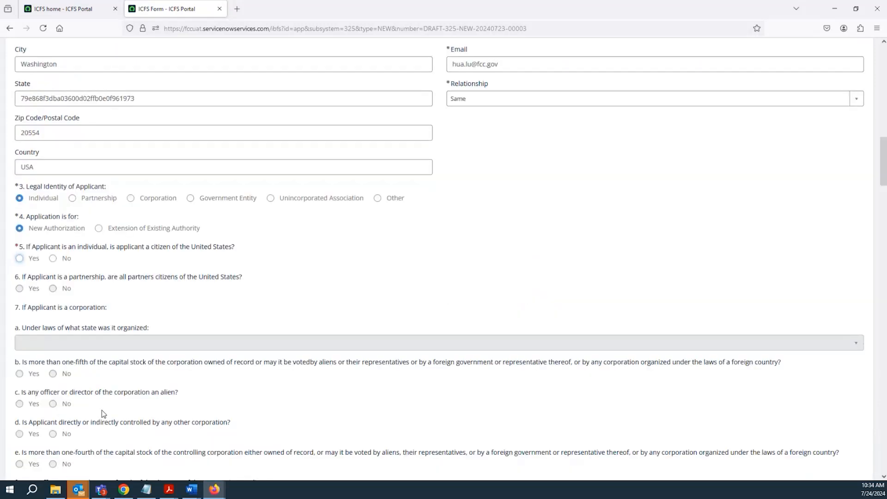
{"action": "left_click", "coordinate": [52, 259]}
- Deselect FM Station and TV Station in question 16, leaving only AM Station selected
{"action": "scroll", "coordinate": [513, 249], "scroll_direction": "down", "scroll_amount": 7}
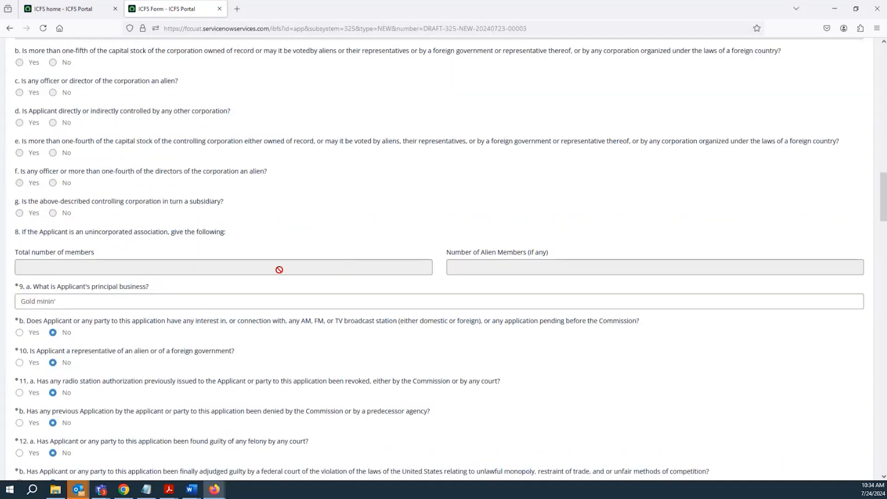
{"action": "scroll", "coordinate": [235, 272], "scroll_direction": "down", "scroll_amount": 8}
{"action": "scroll", "coordinate": [235, 273], "scroll_direction": "down", "scroll_amount": 9}
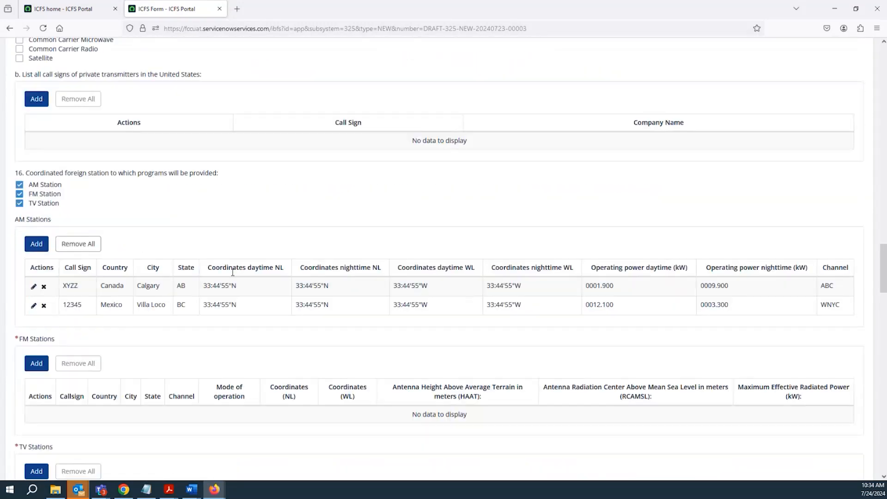
{"action": "scroll", "coordinate": [194, 276], "scroll_direction": "down", "scroll_amount": 1}
{"action": "scroll", "coordinate": [194, 275], "scroll_direction": "up", "scroll_amount": 2}
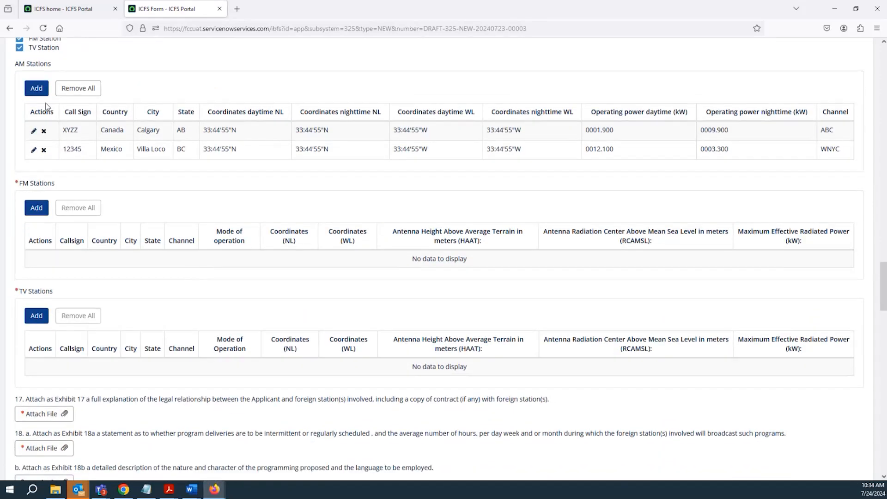
{"action": "left_click", "coordinate": [19, 116]}
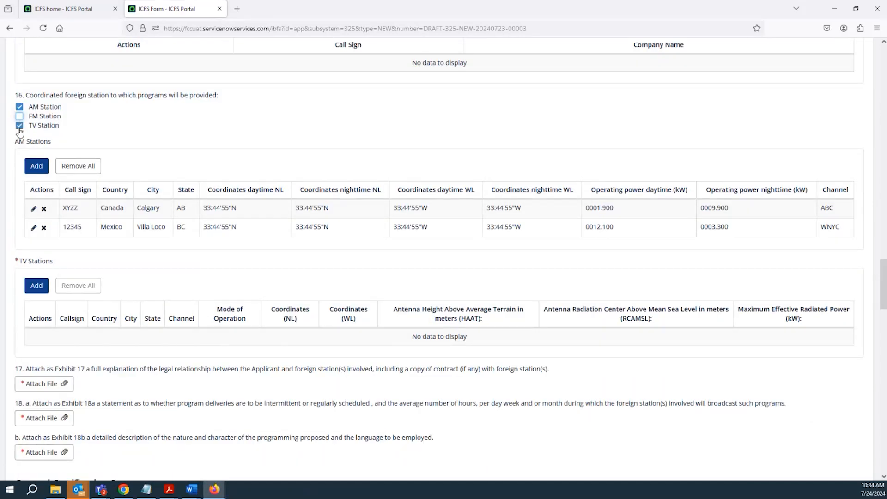
{"action": "left_click", "coordinate": [20, 125]}
- Go to the outstanding item 22a from the Required information list and answer No to the waiver request in question 22
{"action": "scroll", "coordinate": [117, 245], "scroll_direction": "down", "scroll_amount": 1}
{"action": "scroll", "coordinate": [117, 245], "scroll_direction": "down", "scroll_amount": 10}
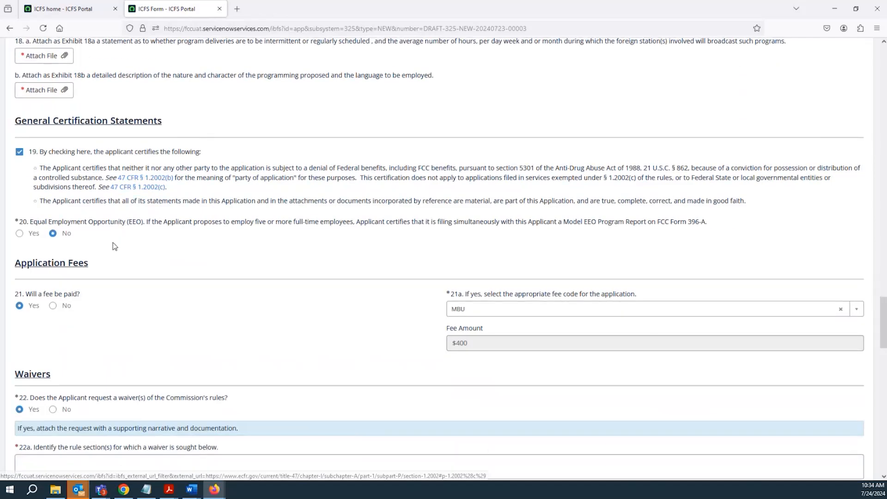
{"action": "scroll", "coordinate": [114, 246], "scroll_direction": "down", "scroll_amount": 9}
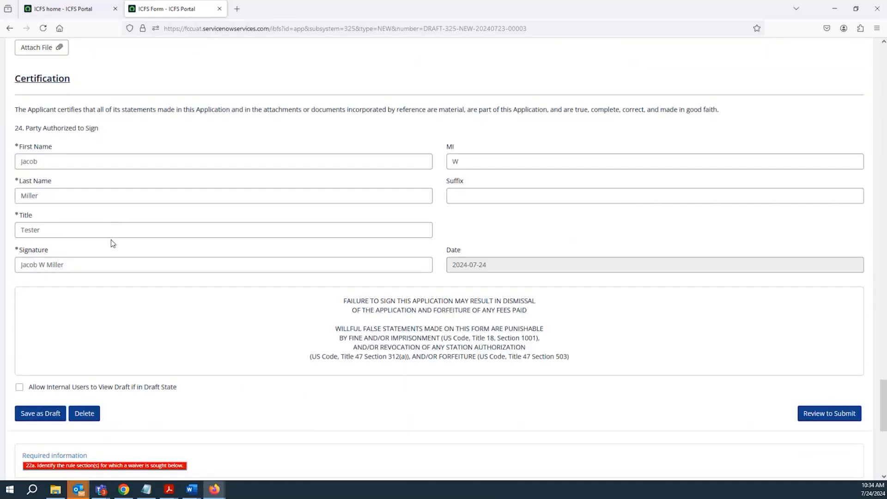
{"action": "left_click", "coordinate": [143, 390]}
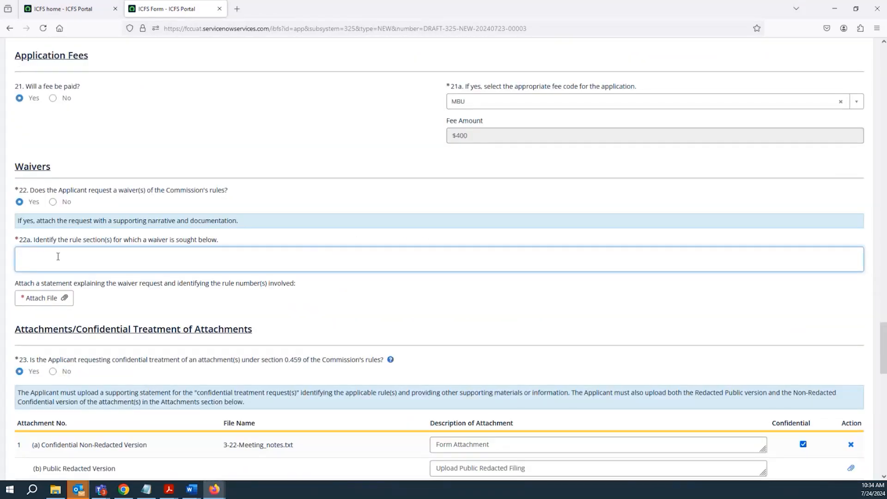
{"action": "left_click", "coordinate": [53, 202]}
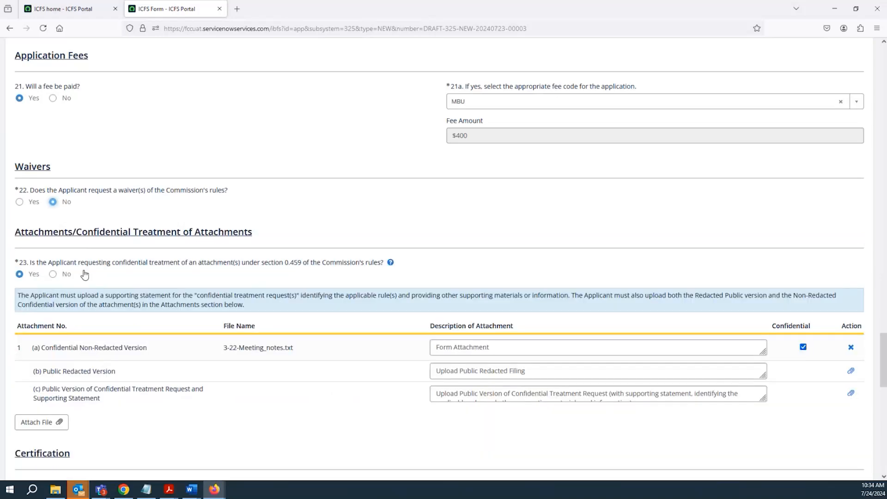
- Send the completed application to review and submit it
{"action": "scroll", "coordinate": [94, 288], "scroll_direction": "down", "scroll_amount": 8}
{"action": "scroll", "coordinate": [95, 288], "scroll_direction": "down", "scroll_amount": 3}
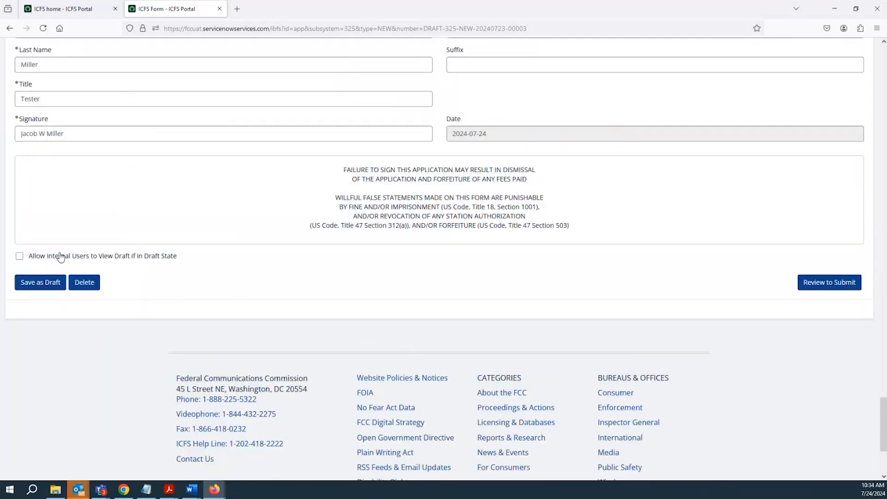
{"action": "scroll", "coordinate": [59, 260], "scroll_direction": "up", "scroll_amount": 1}
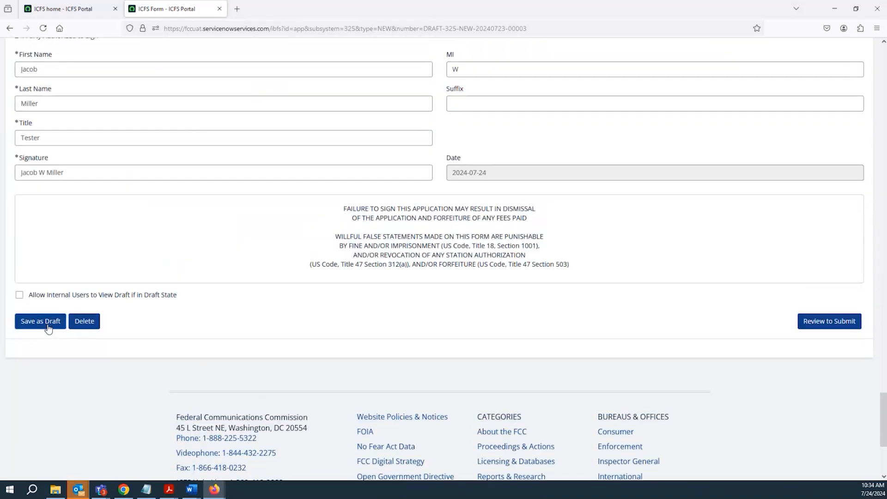
{"action": "left_click", "coordinate": [827, 322]}
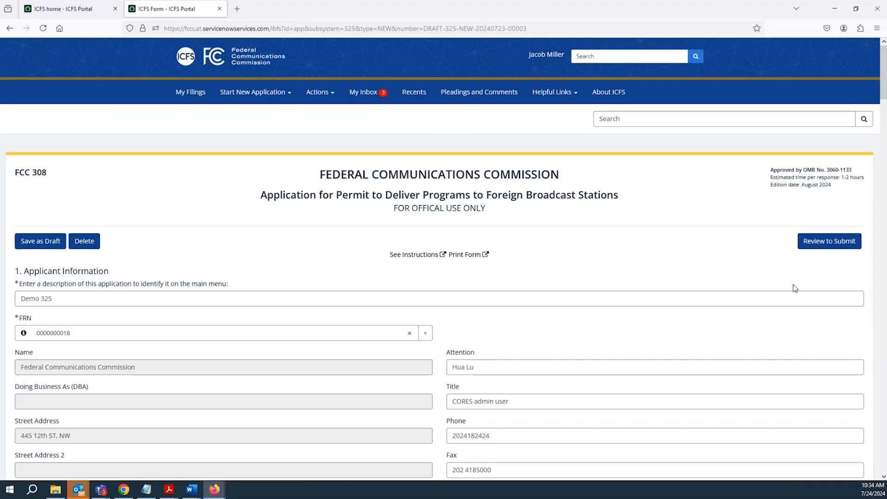
{"action": "left_click", "coordinate": [818, 243]}
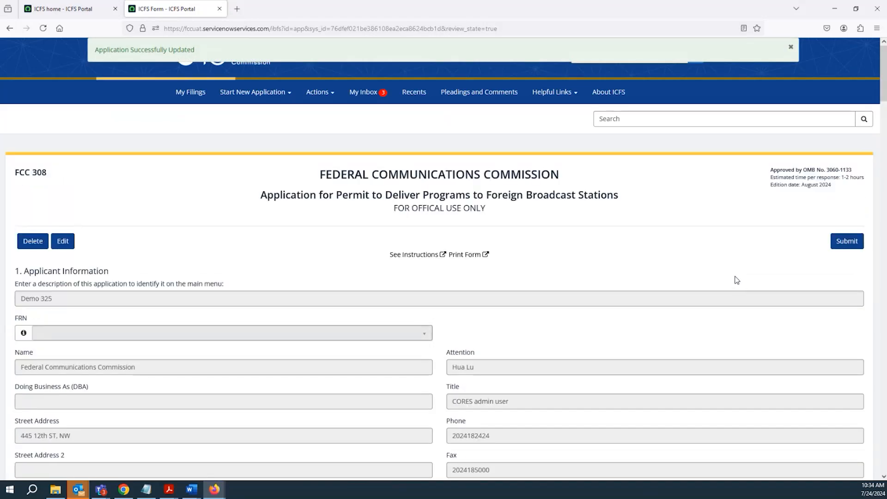
{"action": "left_click", "coordinate": [846, 242]}
{"action": "left_click", "coordinate": [565, 100]}
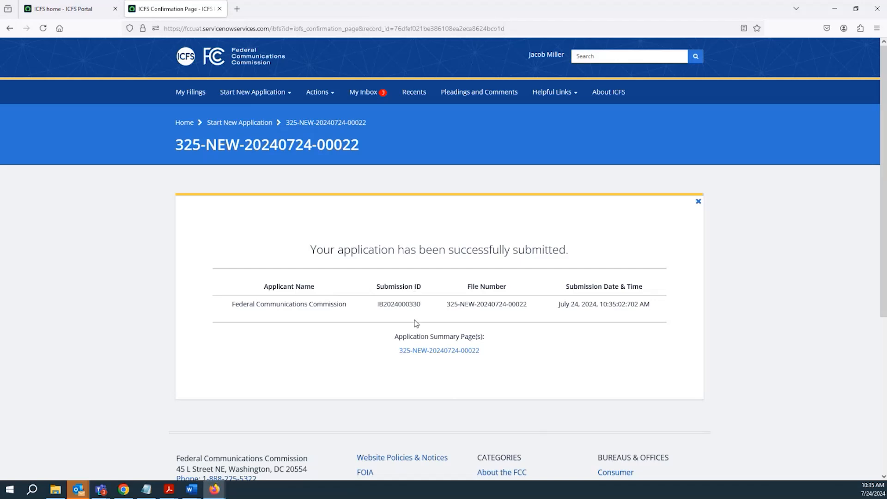
- Open the submitted application's summary page from the confirmation and examine its Call Sign/Auth ID
{"action": "left_click_drag", "start_coordinate": [482, 350], "coordinate": [396, 354]}
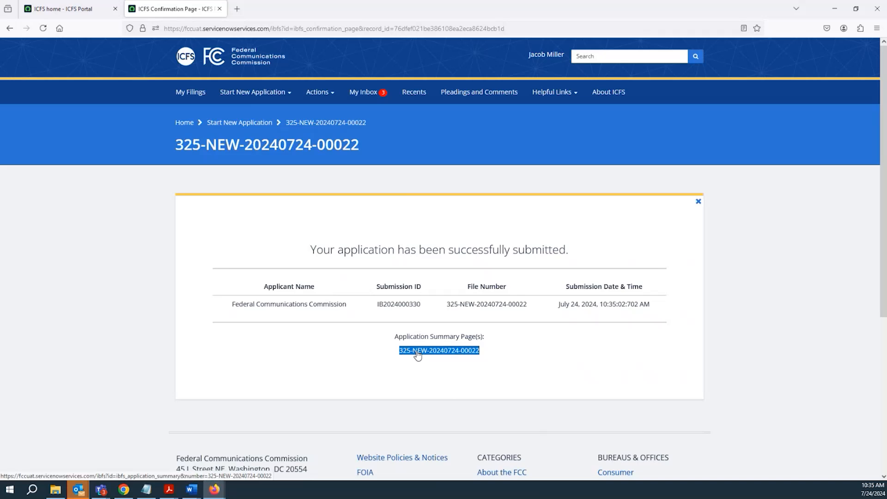
{"action": "left_click", "coordinate": [417, 354]}
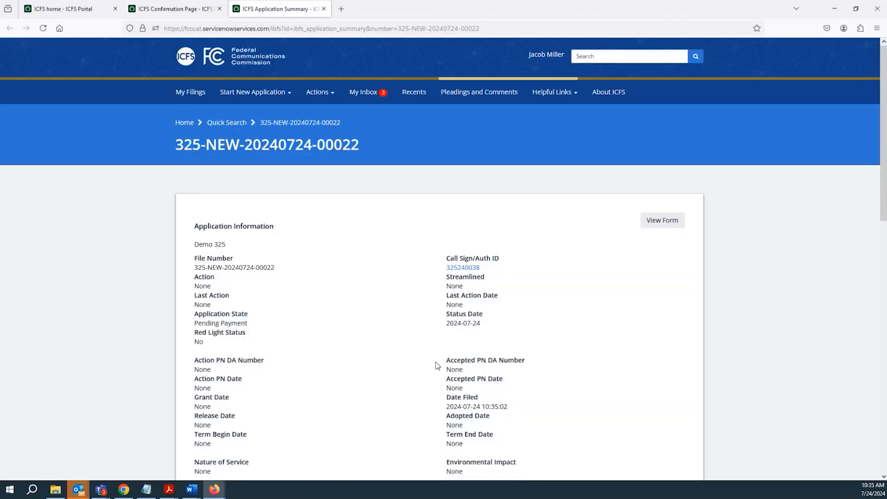
{"action": "left_click_drag", "start_coordinate": [484, 269], "coordinate": [444, 273]}
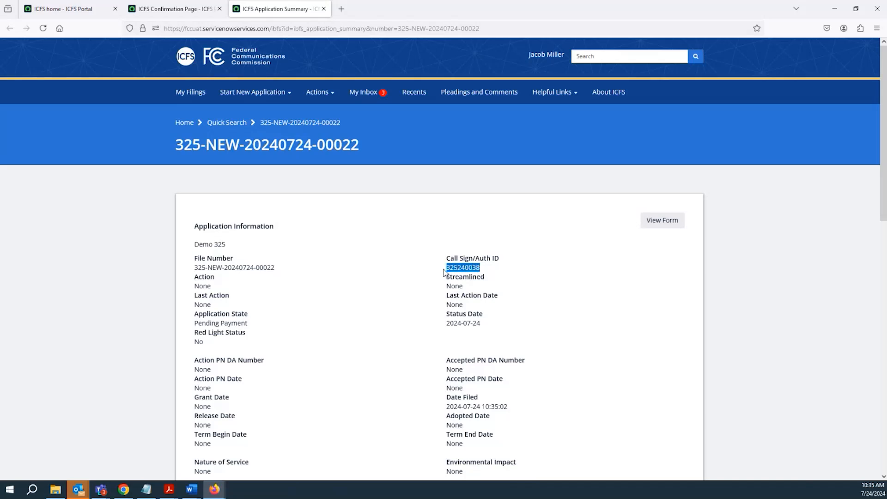
- Examine the File Number and the rest of the Application Information on the submitted application's summary page
{"action": "left_click_drag", "start_coordinate": [278, 268], "coordinate": [195, 271]}
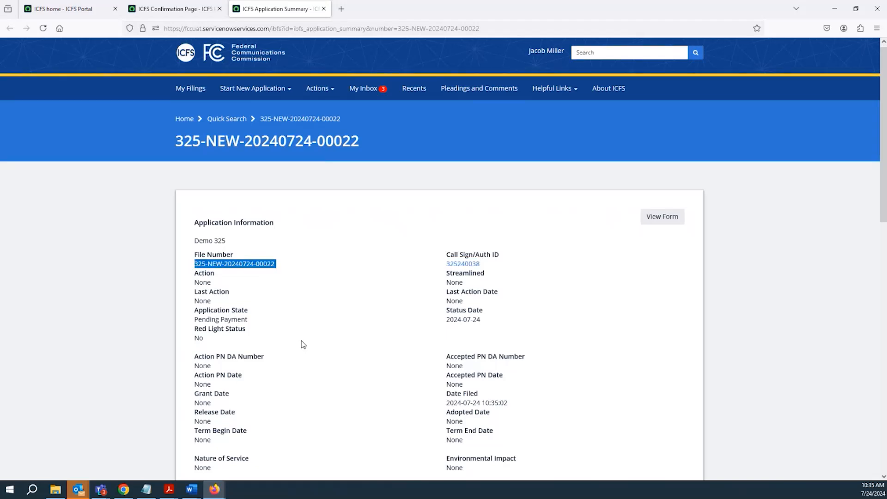
{"action": "scroll", "coordinate": [302, 344], "scroll_direction": "down", "scroll_amount": 3}
{"action": "scroll", "coordinate": [303, 345], "scroll_direction": "up", "scroll_amount": 3}
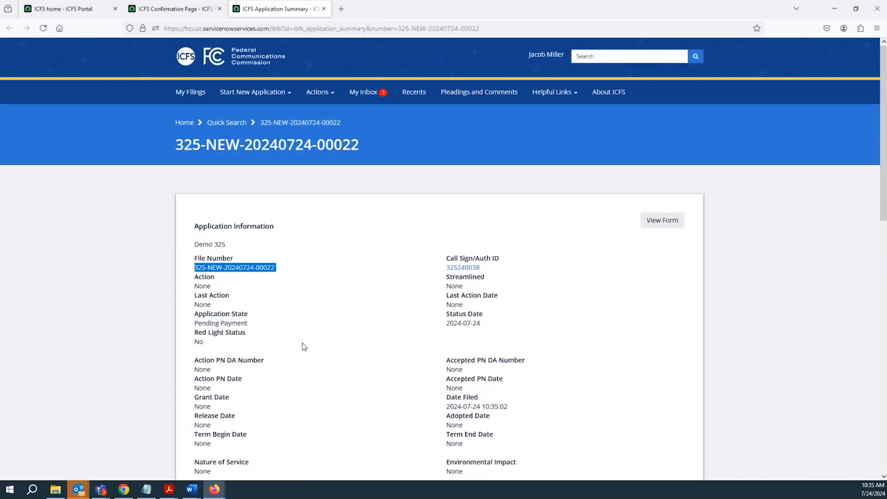
{"action": "scroll", "coordinate": [304, 344], "scroll_direction": "down", "scroll_amount": 4}
{"action": "scroll", "coordinate": [304, 346], "scroll_direction": "up", "scroll_amount": 4}
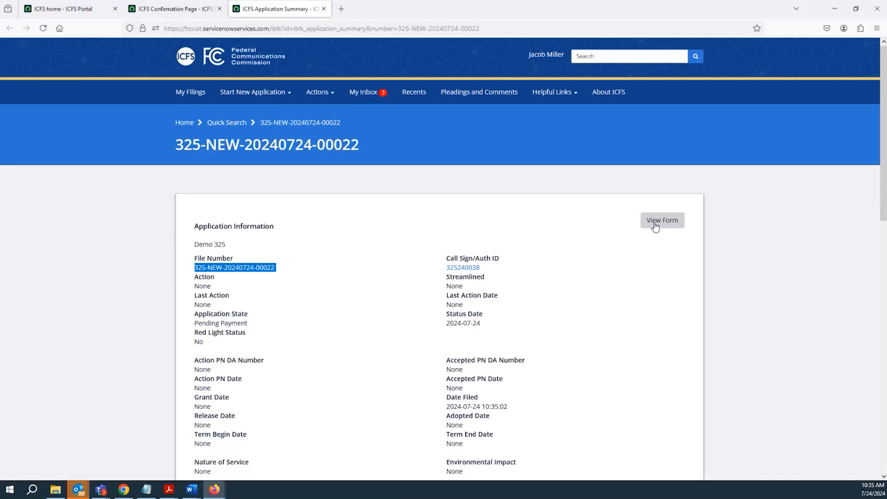
- View the submitted application's form and preview its printout without printing it
{"action": "left_click", "coordinate": [646, 227]}
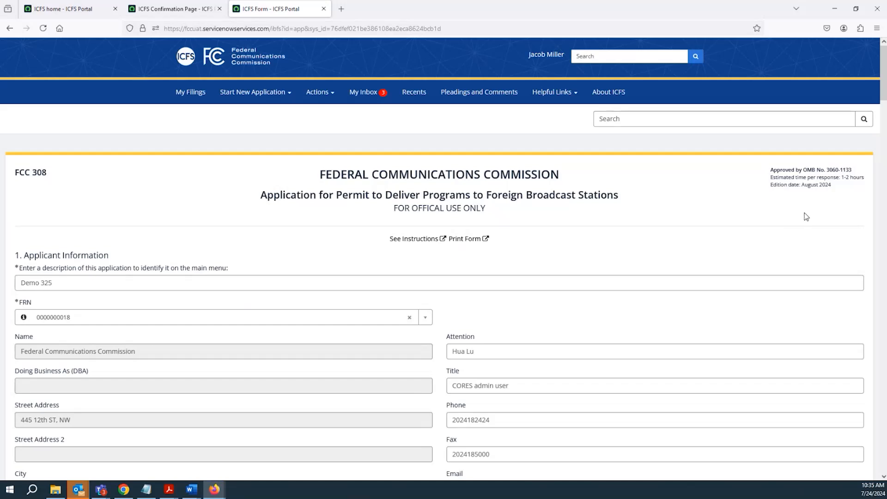
{"action": "left_click", "coordinate": [474, 242]}
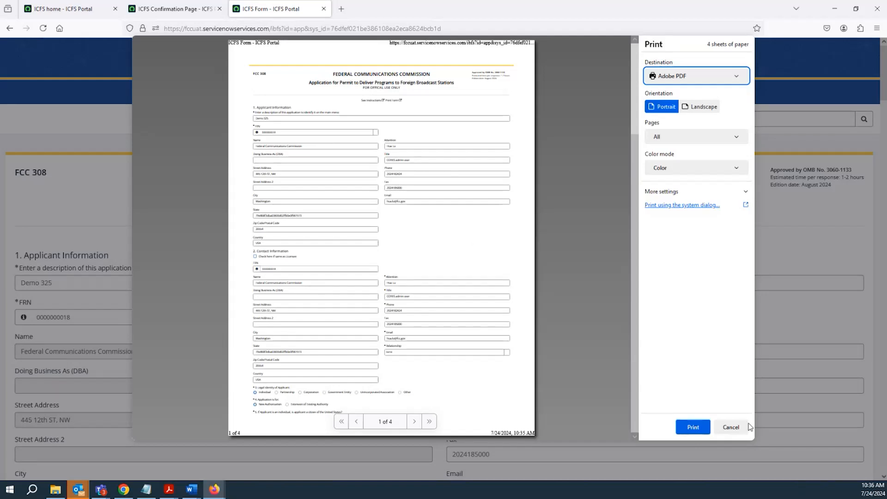
{"action": "left_click", "coordinate": [731, 427]}
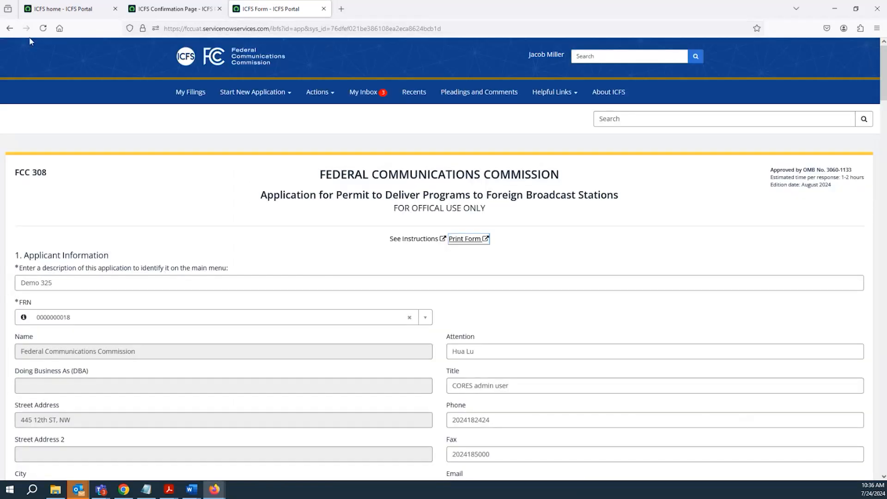
- Return to the ICFS home page and look through the Recent Pleadings & Comments list
{"action": "left_click", "coordinate": [186, 59]}
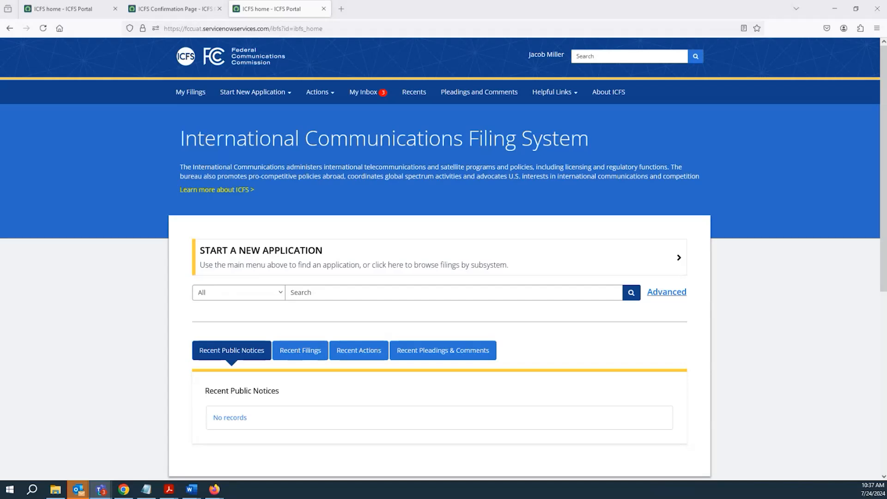
{"action": "left_click", "coordinate": [407, 350]}
{"action": "scroll", "coordinate": [372, 259], "scroll_direction": "down", "scroll_amount": 3}
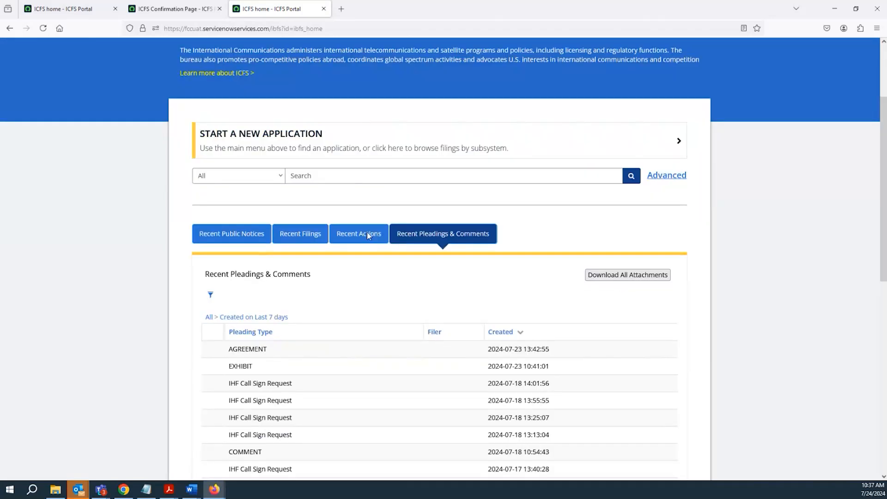
{"action": "scroll", "coordinate": [368, 236], "scroll_direction": "down", "scroll_amount": 2}
{"action": "scroll", "coordinate": [382, 317], "scroll_direction": "up", "scroll_amount": 1}
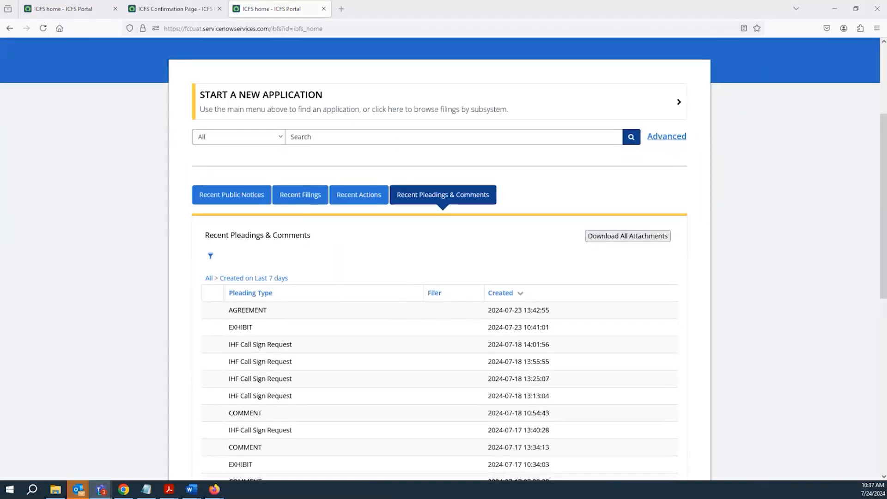
{"action": "scroll", "coordinate": [169, 187], "scroll_direction": "up", "scroll_amount": 1}
{"action": "scroll", "coordinate": [169, 187], "scroll_direction": "up", "scroll_amount": 3}
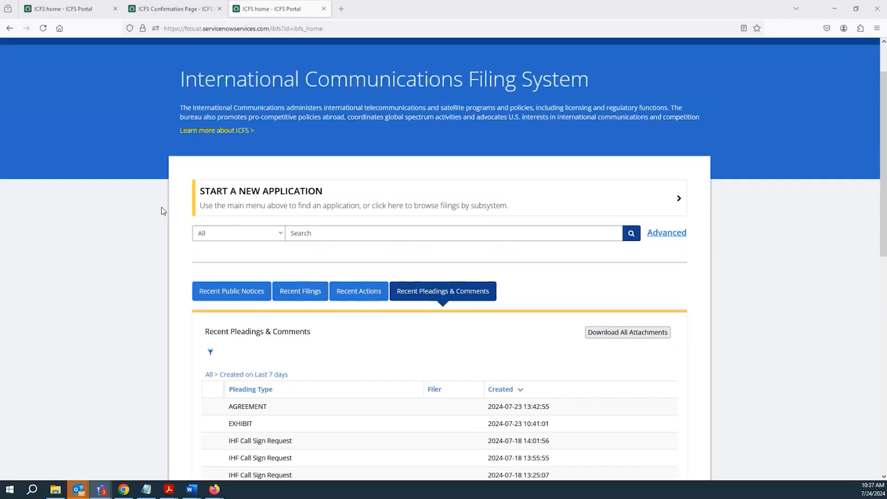
{"action": "left_click", "coordinate": [265, 95]}
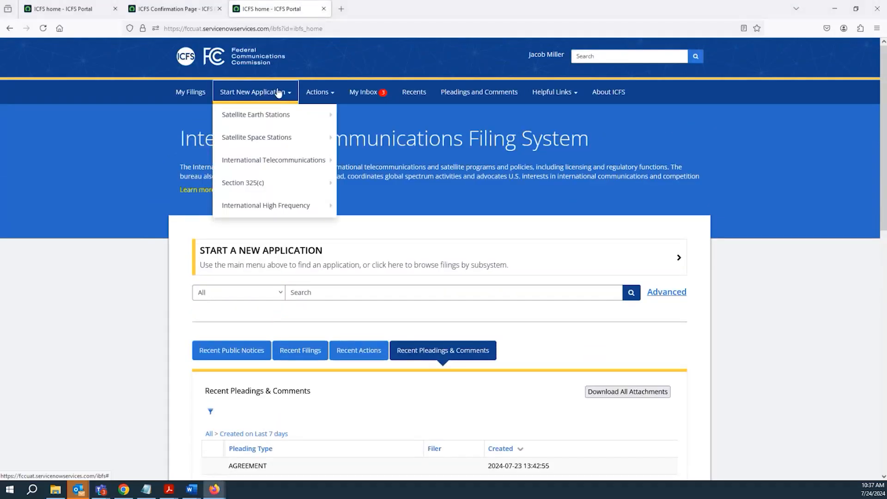
{"action": "mouse_move", "coordinate": [258, 180]}
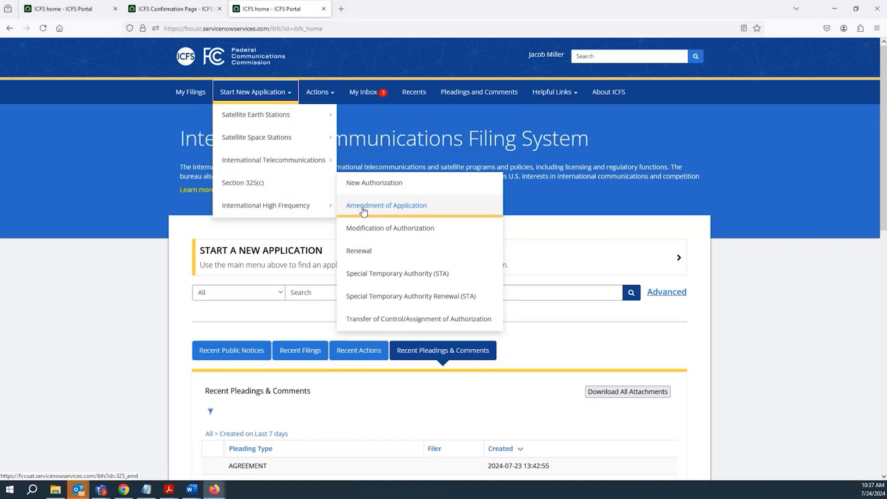
{"action": "left_click", "coordinate": [364, 209]}
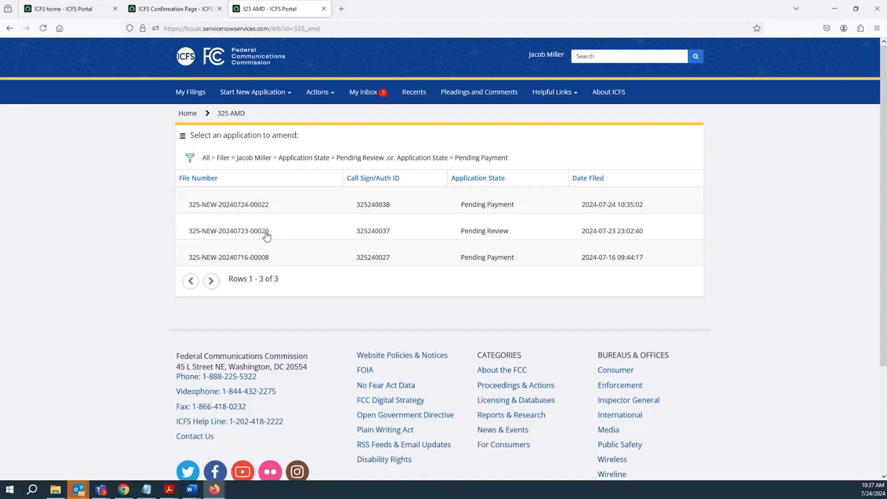
{"action": "left_click", "coordinate": [252, 207]}
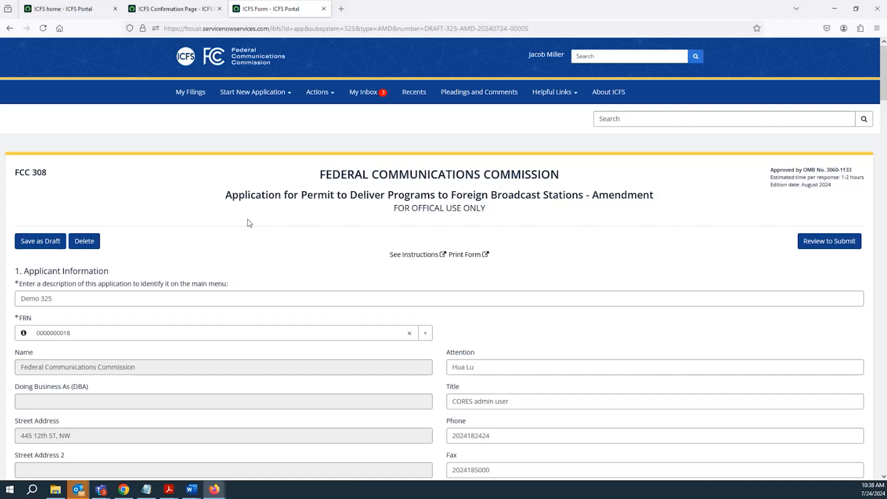
- Look over the prefilled applicant and contact details and set the amendment's description to "Demo 325 AMD"
{"action": "scroll", "coordinate": [242, 256], "scroll_direction": "down", "scroll_amount": 5}
{"action": "scroll", "coordinate": [192, 453], "scroll_direction": "down", "scroll_amount": 3}
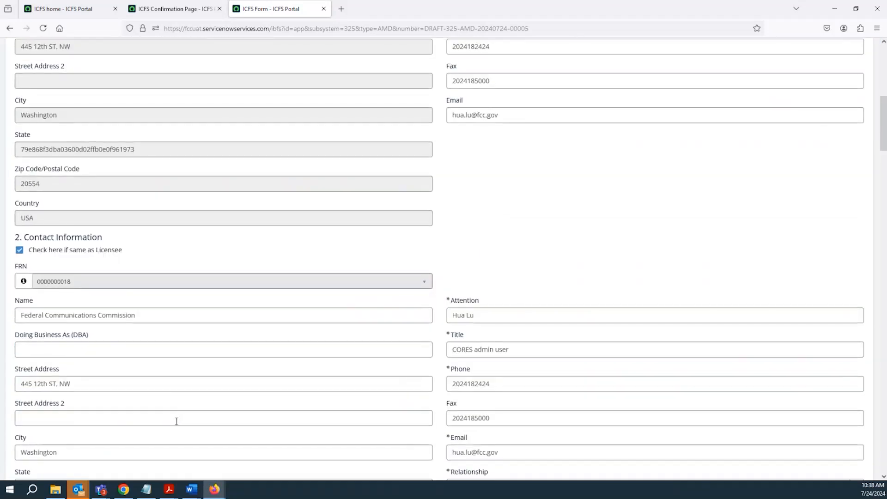
{"action": "scroll", "coordinate": [177, 421], "scroll_direction": "down", "scroll_amount": 3}
{"action": "scroll", "coordinate": [171, 421], "scroll_direction": "up", "scroll_amount": 7}
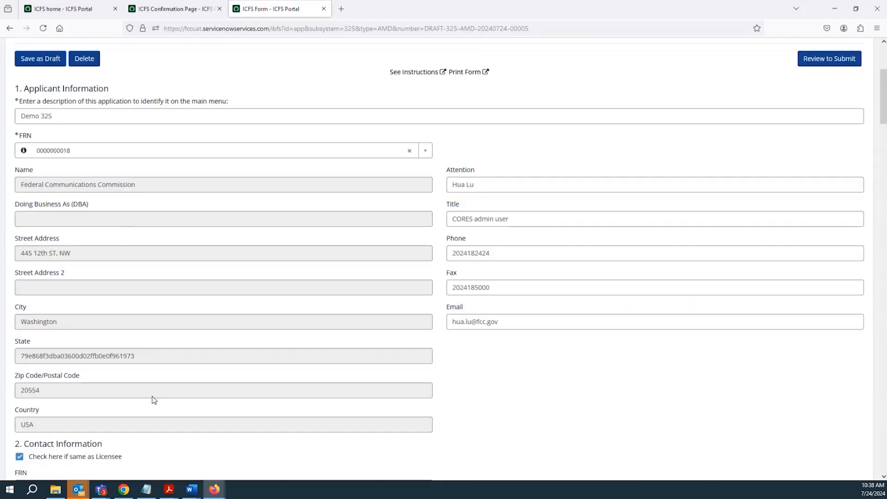
{"action": "scroll", "coordinate": [153, 400], "scroll_direction": "up", "scroll_amount": 2}
{"action": "left_click", "coordinate": [104, 184]}
{"action": "type", "text": "AMD"}
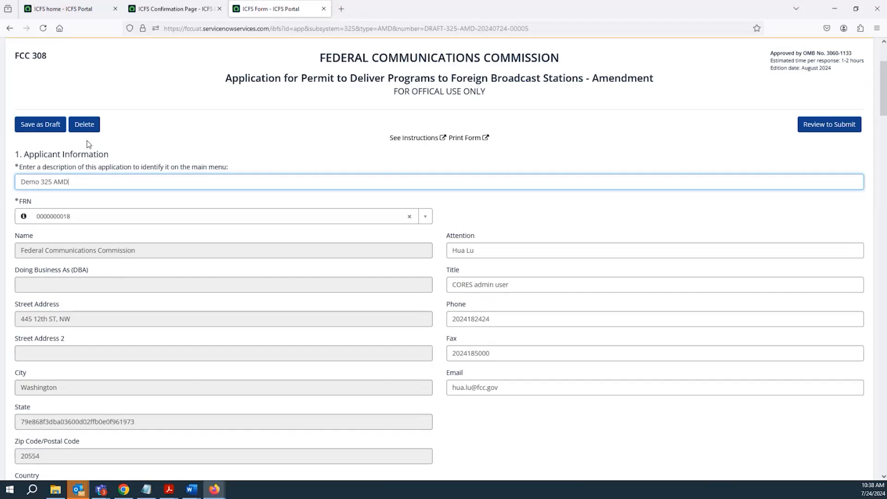
- Try to send the amendment to review and upload a file in the Attachments section under question 23
{"action": "left_click", "coordinate": [812, 128]}
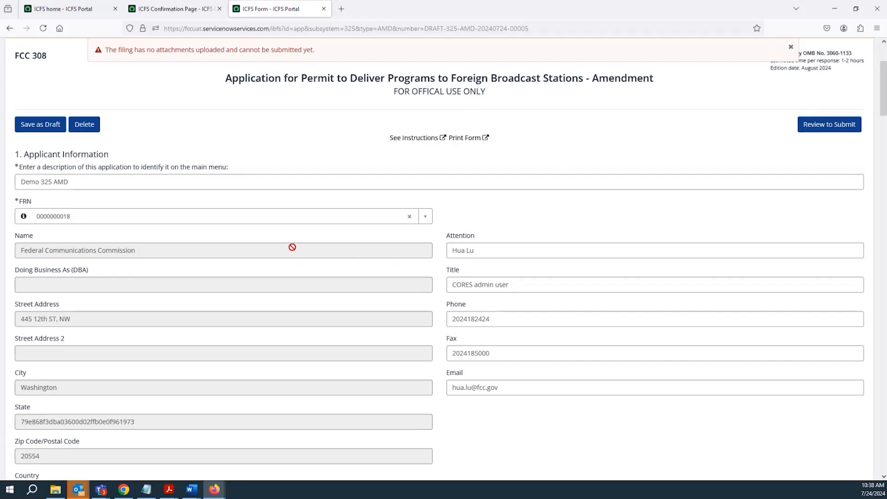
{"action": "scroll", "coordinate": [550, 293], "scroll_direction": "down", "scroll_amount": 6}
{"action": "left_click_drag", "start_coordinate": [881, 148], "coordinate": [878, 346]}
{"action": "left_click", "coordinate": [96, 386]}
{"action": "scroll", "coordinate": [96, 386], "scroll_direction": "down", "scroll_amount": 7}
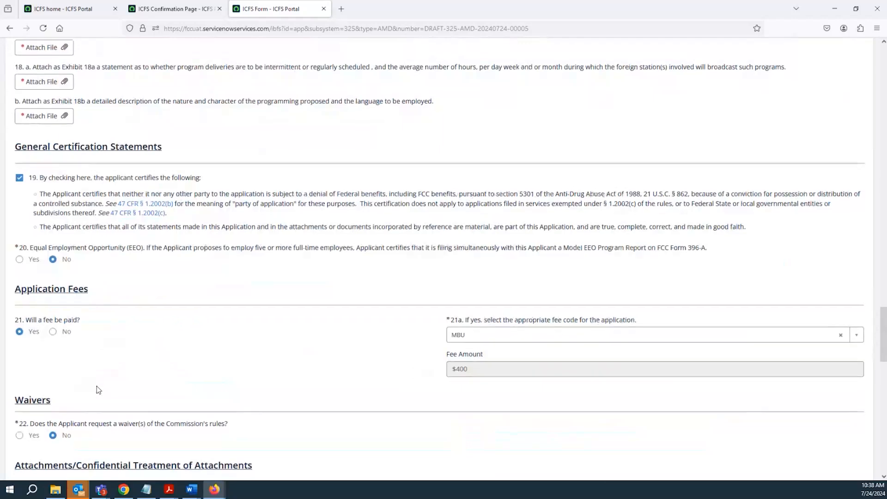
{"action": "scroll", "coordinate": [95, 383], "scroll_direction": "up", "scroll_amount": 2}
{"action": "scroll", "coordinate": [70, 384], "scroll_direction": "down", "scroll_amount": 3}
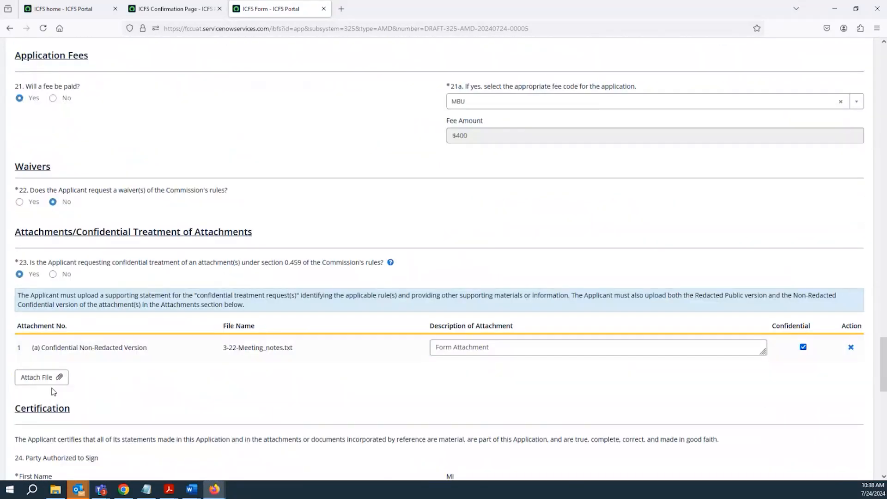
{"action": "left_click", "coordinate": [39, 377]}
{"action": "left_click", "coordinate": [162, 160]}
{"action": "left_click", "coordinate": [211, 205]}
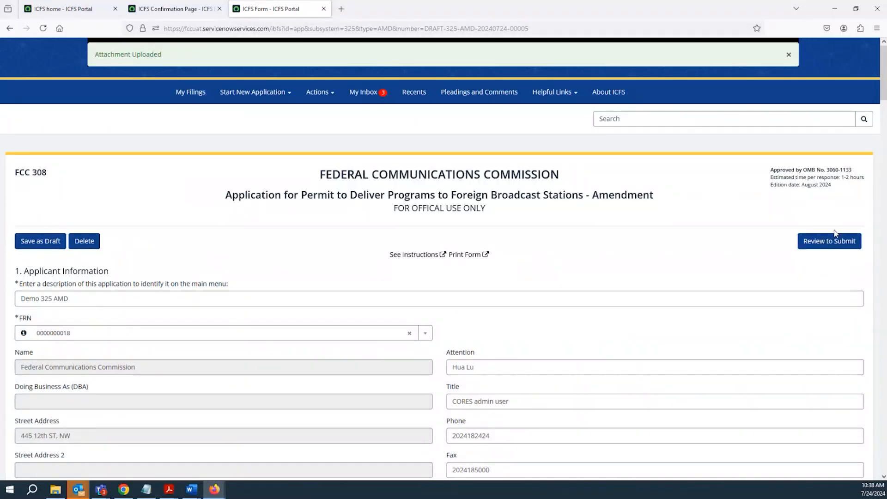
- Send the amendment to review and submit it, confirming the submission
{"action": "left_click", "coordinate": [834, 237]}
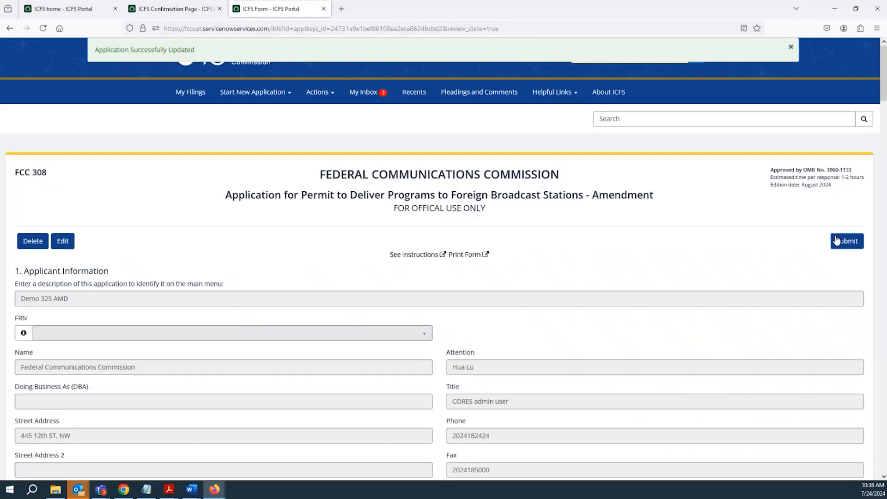
{"action": "left_click", "coordinate": [837, 240]}
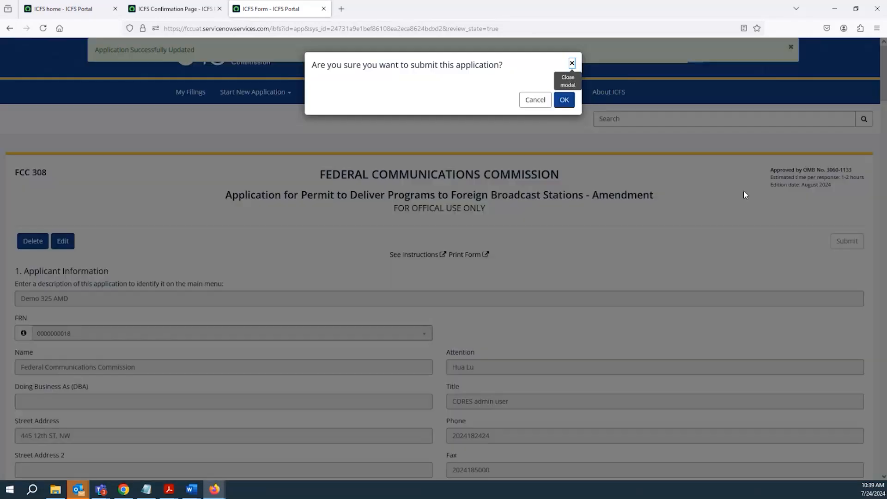
{"action": "left_click", "coordinate": [564, 98]}
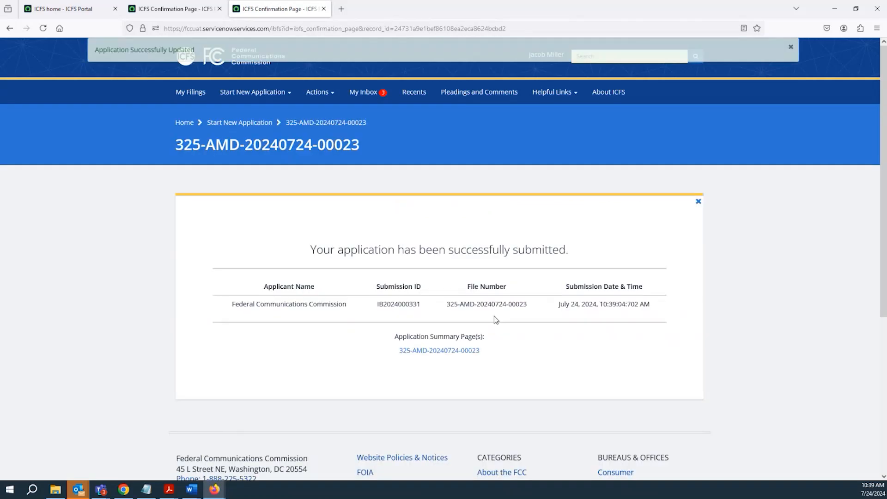
- Open the submitted amendment's summary page from the confirmation and examine its file number and Call Sign/Auth ID
{"action": "left_click", "coordinate": [464, 354]}
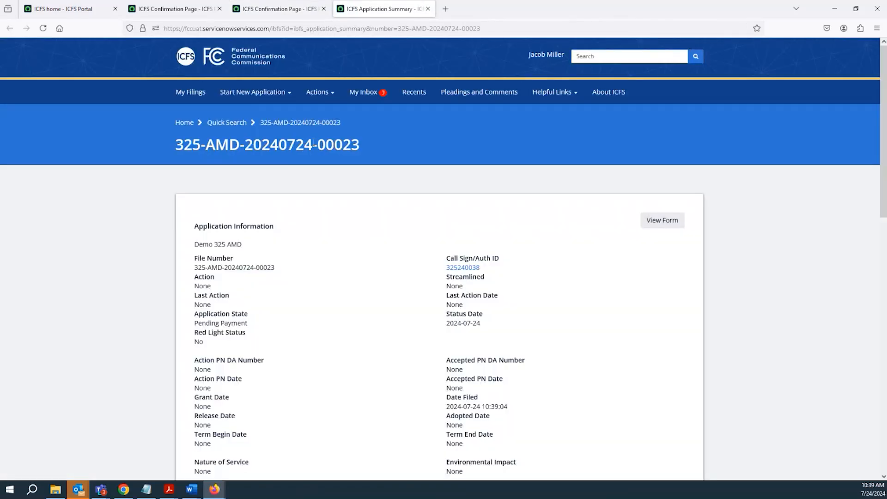
{"action": "triple_click", "coordinate": [313, 143]}
{"action": "triple_click", "coordinate": [495, 271]}
{"action": "left_click", "coordinate": [495, 271]}
{"action": "triple_click", "coordinate": [495, 270]}
- Compare the new-application types offered for Section 325(c) with those for International Section 214, including Transfer of Control/Assignment of Authorization
{"action": "left_click", "coordinate": [280, 94]}
{"action": "mouse_move", "coordinate": [293, 162]}
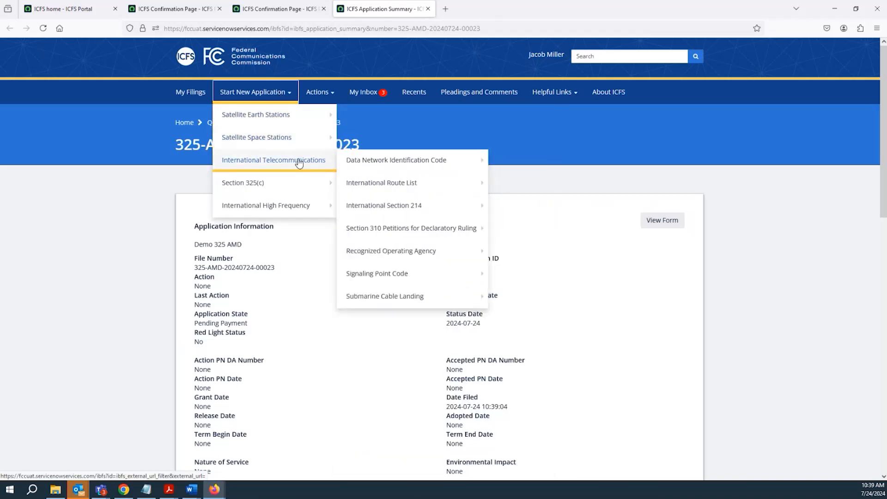
{"action": "mouse_move", "coordinate": [293, 184]}
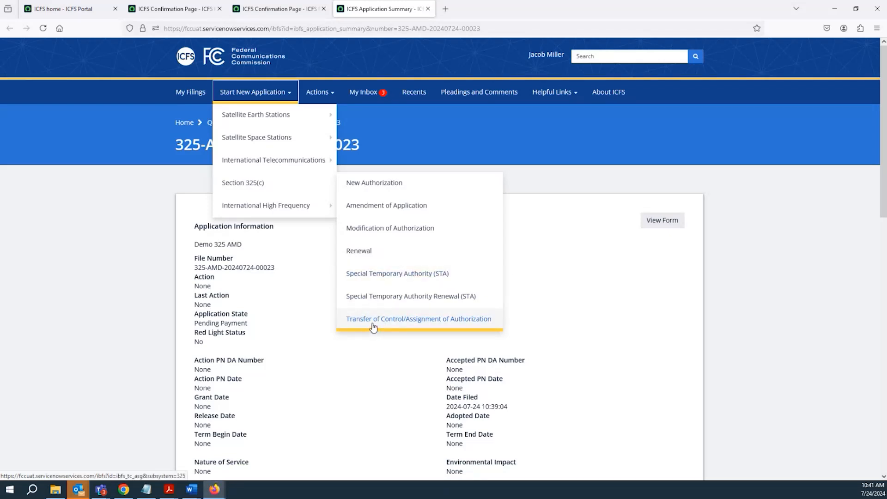
{"action": "mouse_move", "coordinate": [313, 165]}
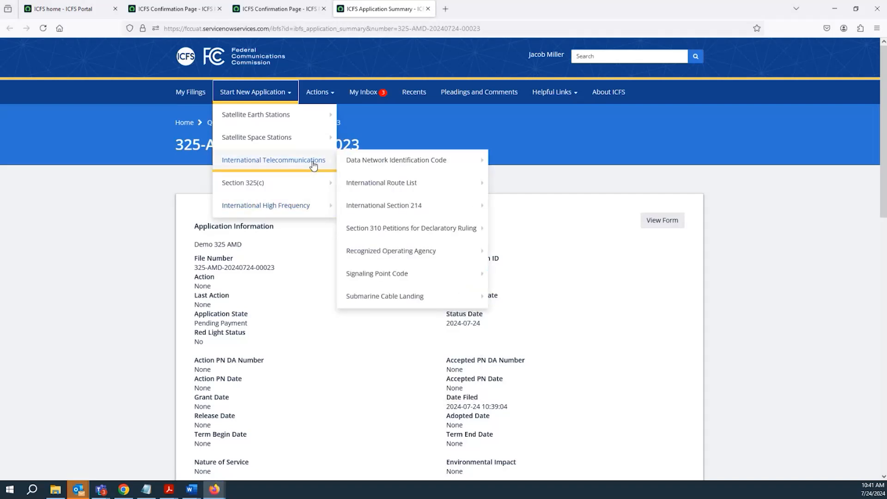
{"action": "mouse_move", "coordinate": [385, 212]}
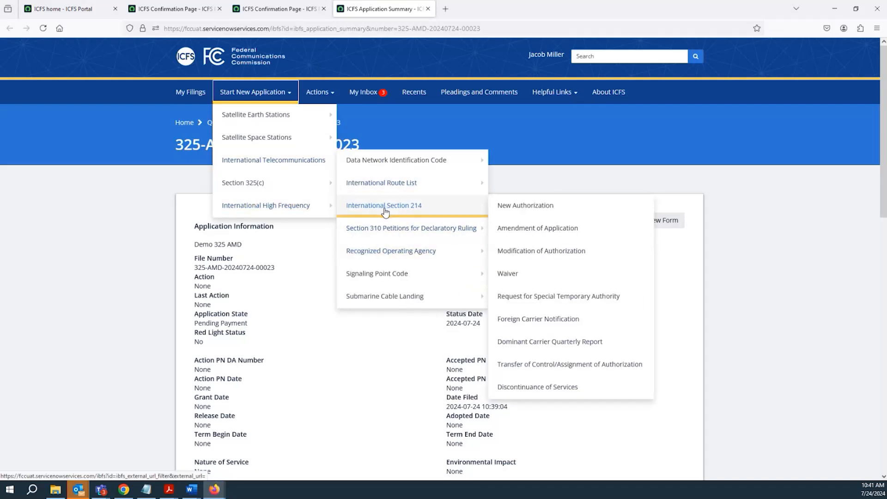
{"action": "mouse_move", "coordinate": [323, 182]}
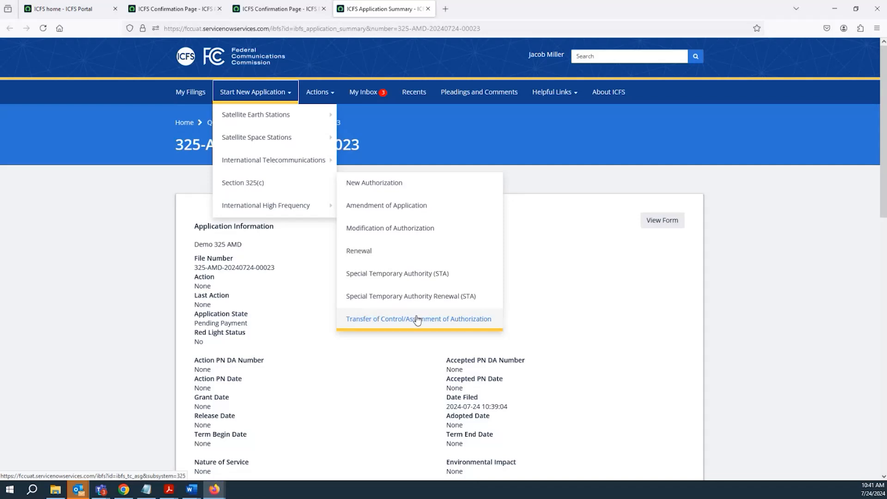
- Open the draft 325 assignment application from My Filings and examine its Applicant/Transferor and Transferor Contact Information sections
{"action": "left_click", "coordinate": [197, 95]}
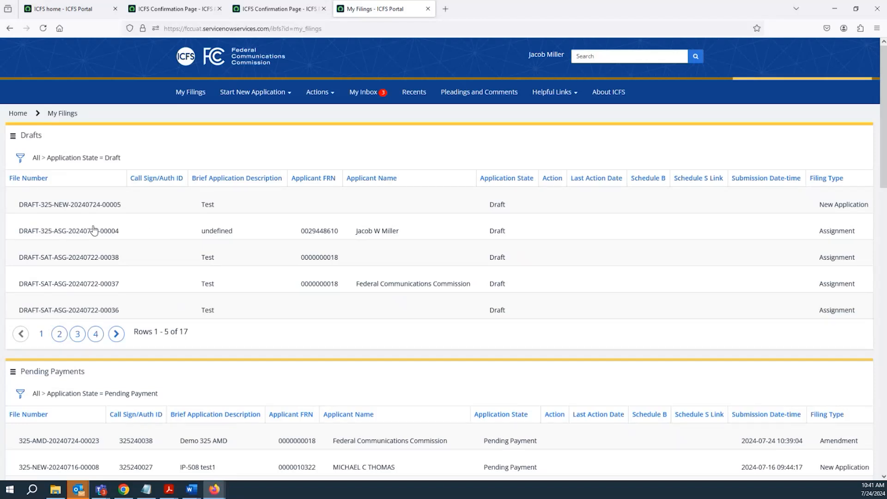
{"action": "left_click", "coordinate": [76, 234]}
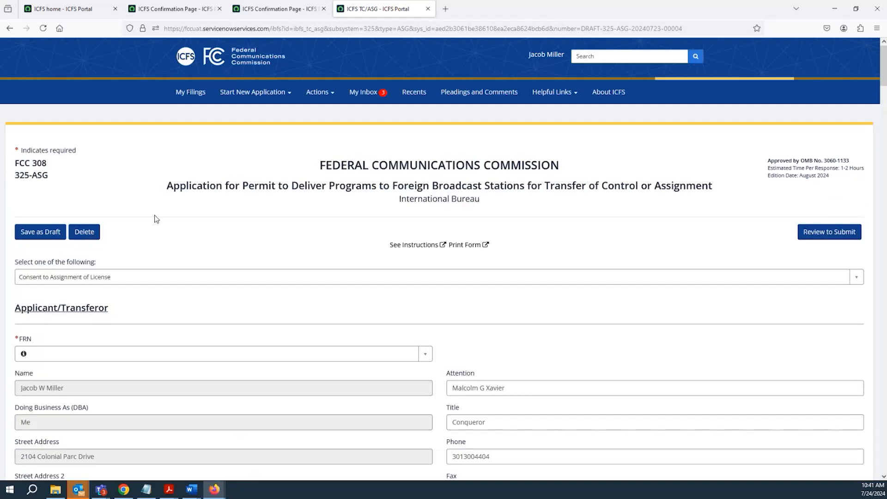
{"action": "scroll", "coordinate": [161, 210], "scroll_direction": "down", "scroll_amount": 2}
{"action": "scroll", "coordinate": [161, 211], "scroll_direction": "down", "scroll_amount": 5}
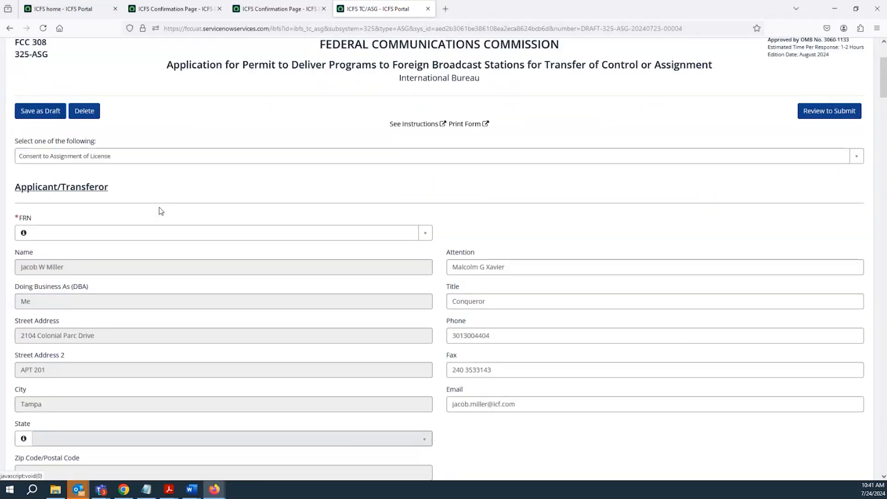
{"action": "scroll", "coordinate": [160, 210], "scroll_direction": "up", "scroll_amount": 2}
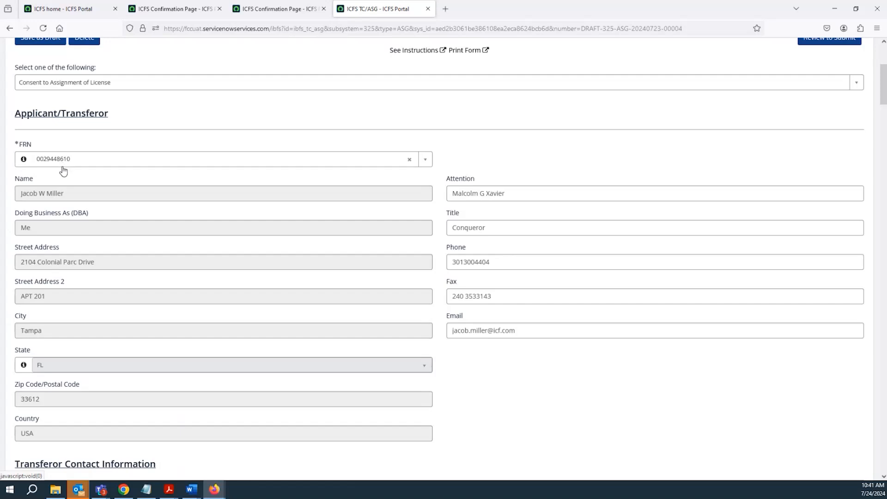
{"action": "scroll", "coordinate": [63, 171], "scroll_direction": "down", "scroll_amount": 6}
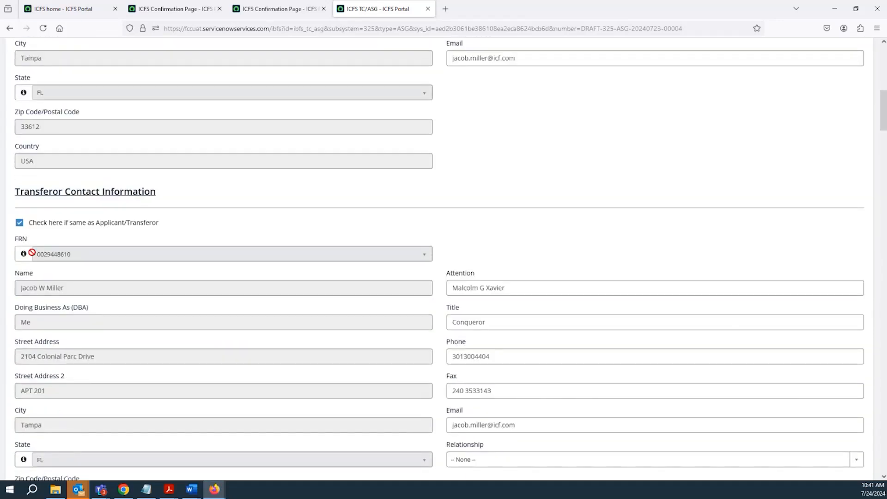
- Add call sign 325240037 to the list of stations being assigned or transferred in the draft assignment application
{"action": "scroll", "coordinate": [34, 256], "scroll_direction": "down", "scroll_amount": 1}
{"action": "scroll", "coordinate": [34, 256], "scroll_direction": "down", "scroll_amount": 7}
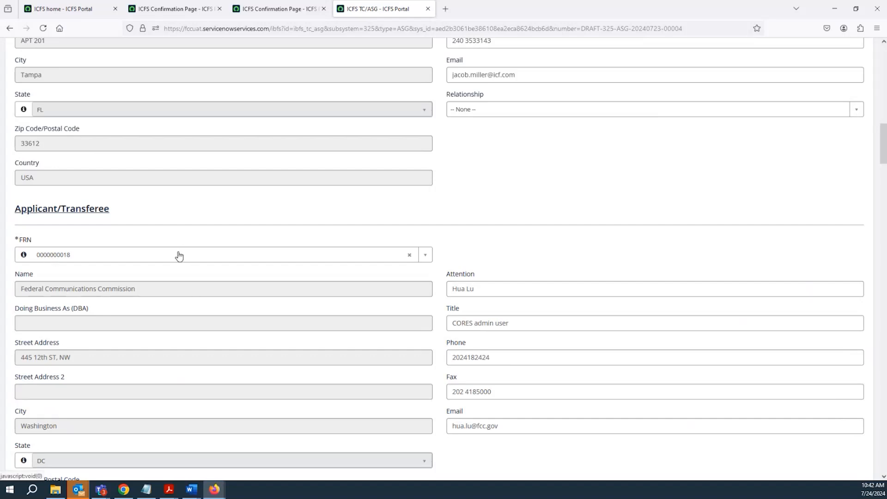
{"action": "scroll", "coordinate": [173, 253], "scroll_direction": "down", "scroll_amount": 1}
{"action": "scroll", "coordinate": [173, 253], "scroll_direction": "down", "scroll_amount": 6}
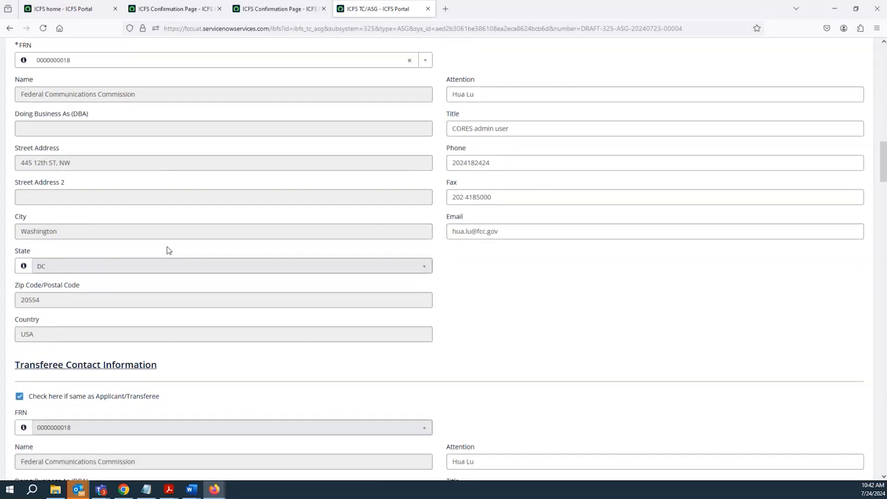
{"action": "scroll", "coordinate": [165, 251], "scroll_direction": "down", "scroll_amount": 8}
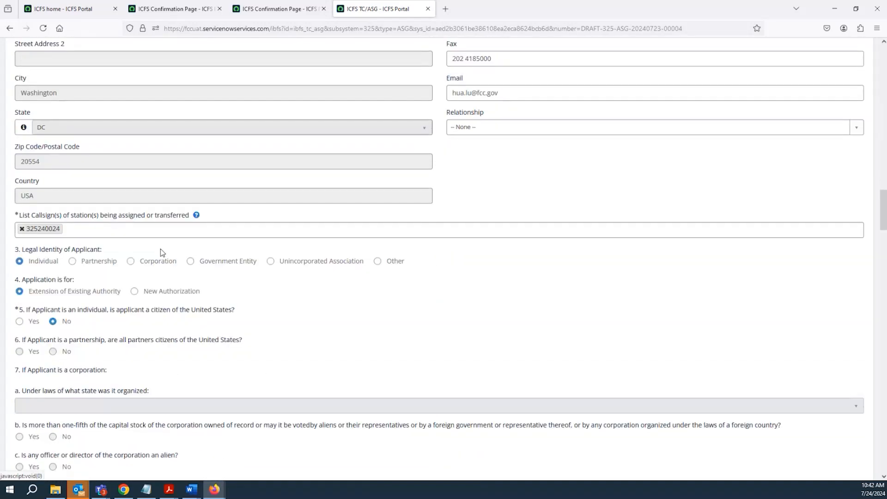
{"action": "left_click", "coordinate": [86, 232]}
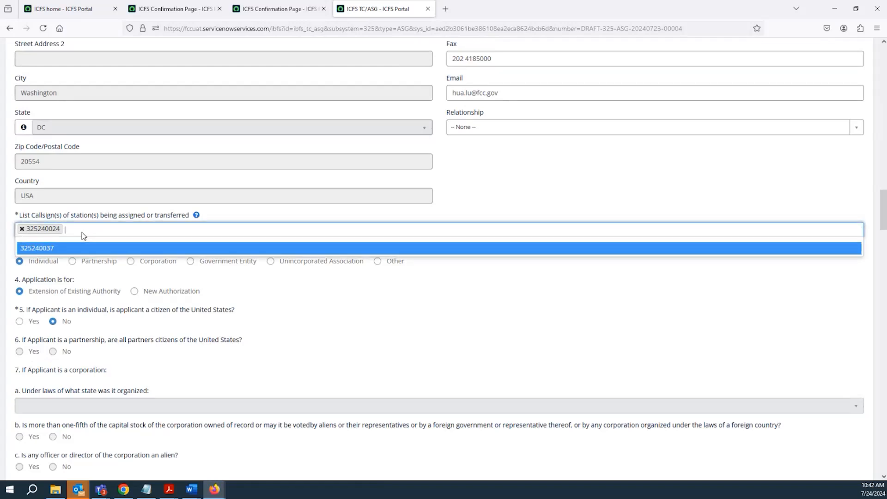
{"action": "left_click", "coordinate": [77, 249]}
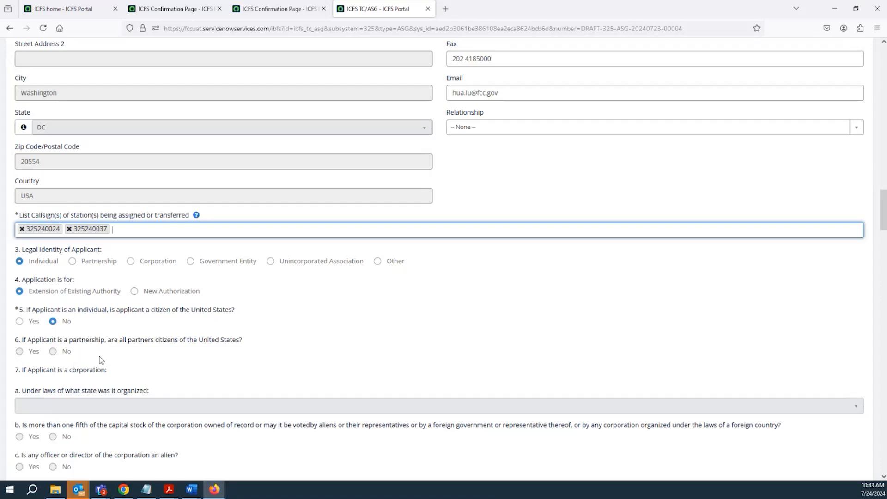
{"action": "scroll", "coordinate": [98, 322], "scroll_direction": "up", "scroll_amount": 2}
{"action": "left_click", "coordinate": [140, 306]}
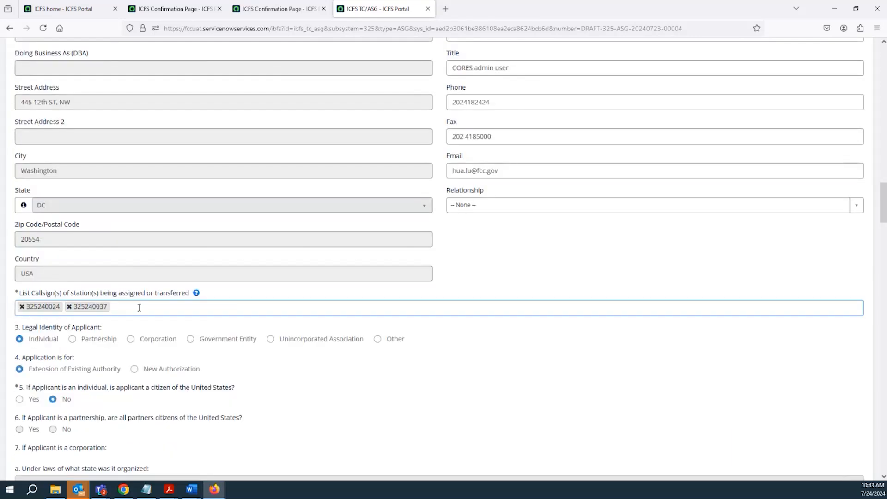
{"action": "left_click", "coordinate": [129, 255]}
- Examine the rest of the form, from Transferee Contact Information through the program delivery questions to the attachments and the Parties Authorized to Sign
{"action": "scroll", "coordinate": [123, 265], "scroll_direction": "up", "scroll_amount": 6}
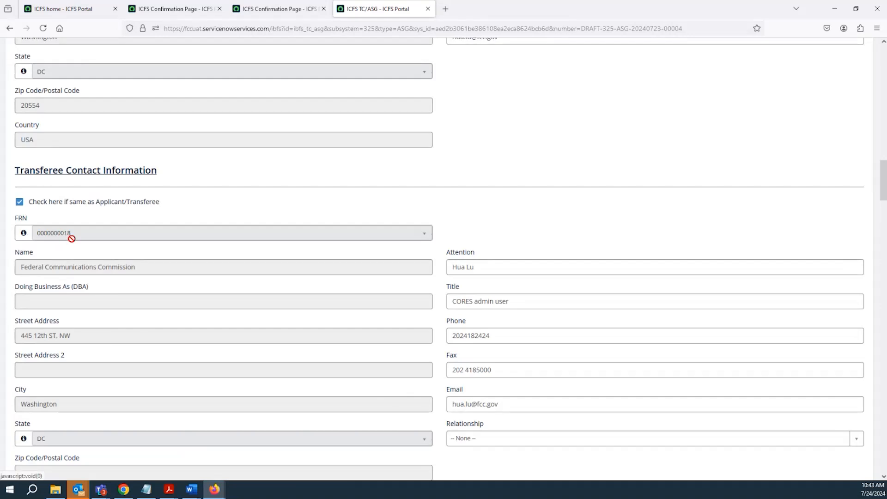
{"action": "scroll", "coordinate": [74, 256], "scroll_direction": "up", "scroll_amount": 1}
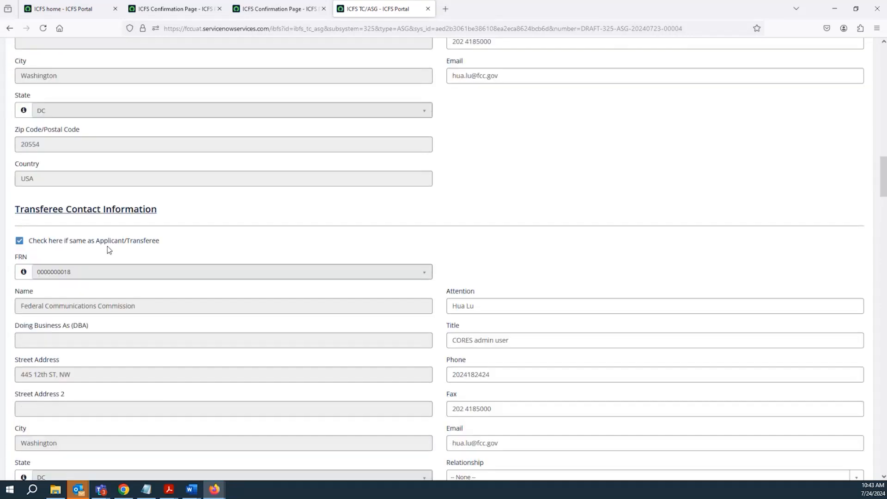
{"action": "scroll", "coordinate": [102, 259], "scroll_direction": "down", "scroll_amount": 10}
{"action": "scroll", "coordinate": [182, 396], "scroll_direction": "up", "scroll_amount": 2}
{"action": "scroll", "coordinate": [182, 396], "scroll_direction": "down", "scroll_amount": 16}
{"action": "scroll", "coordinate": [545, 387], "scroll_direction": "down", "scroll_amount": 20}
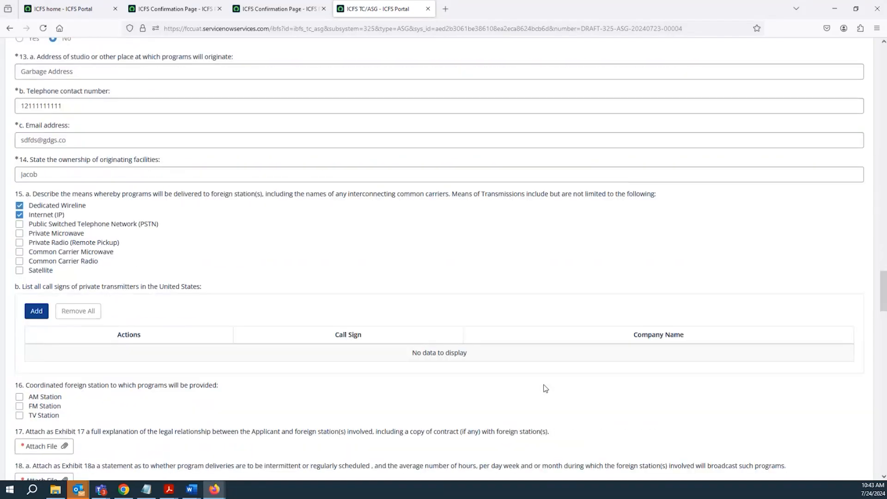
{"action": "scroll", "coordinate": [175, 347], "scroll_direction": "down", "scroll_amount": 10}
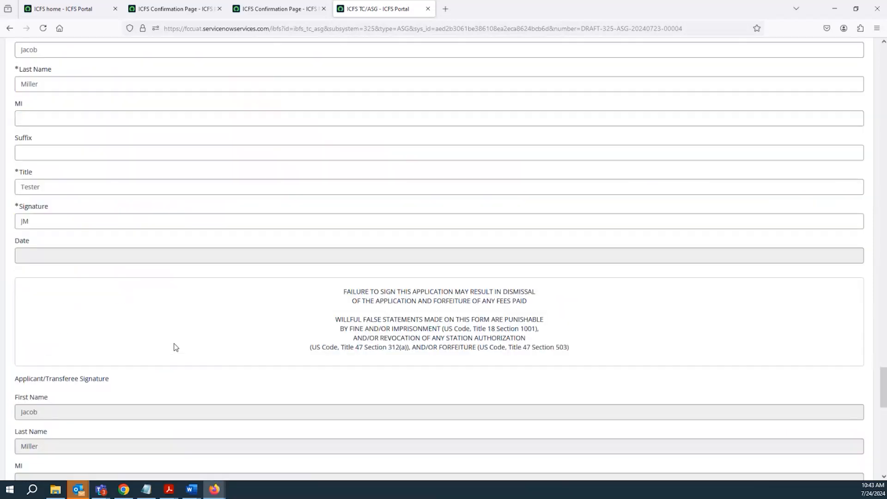
{"action": "scroll", "coordinate": [176, 348], "scroll_direction": "down", "scroll_amount": 3}
{"action": "scroll", "coordinate": [170, 346], "scroll_direction": "up", "scroll_amount": 8}
{"action": "scroll", "coordinate": [169, 346], "scroll_direction": "up", "scroll_amount": 3}
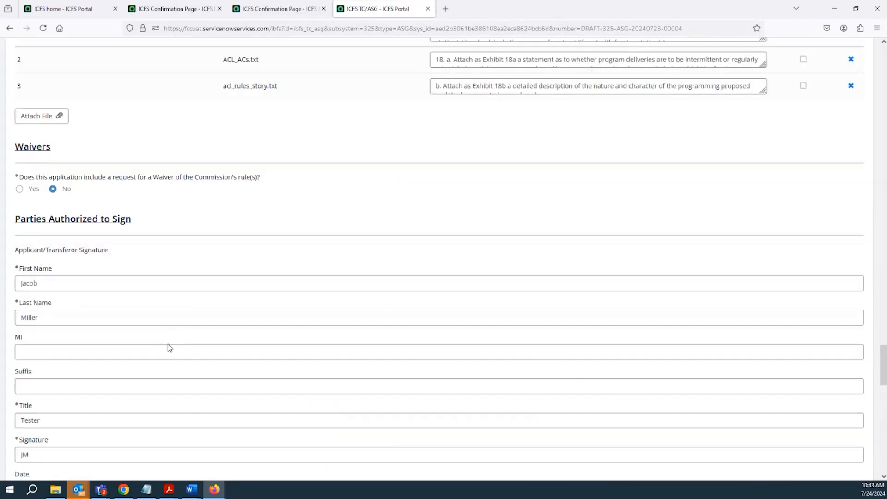
{"action": "scroll", "coordinate": [167, 348], "scroll_direction": "up", "scroll_amount": 5}
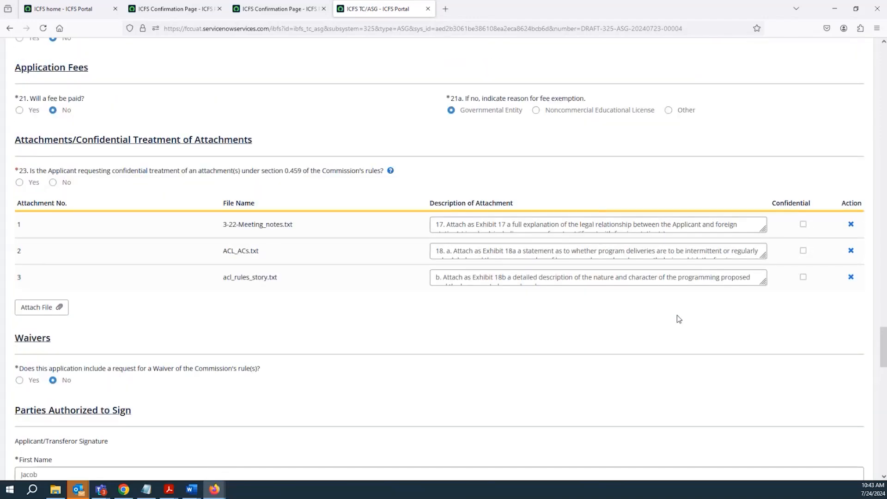
- Compare the Applicant/Transferor and Applicant/Transferee FRN sections with the name and signature fields of the Applicant/Transferor Signature block
{"action": "left_click_drag", "start_coordinate": [882, 344], "coordinate": [882, 84]}
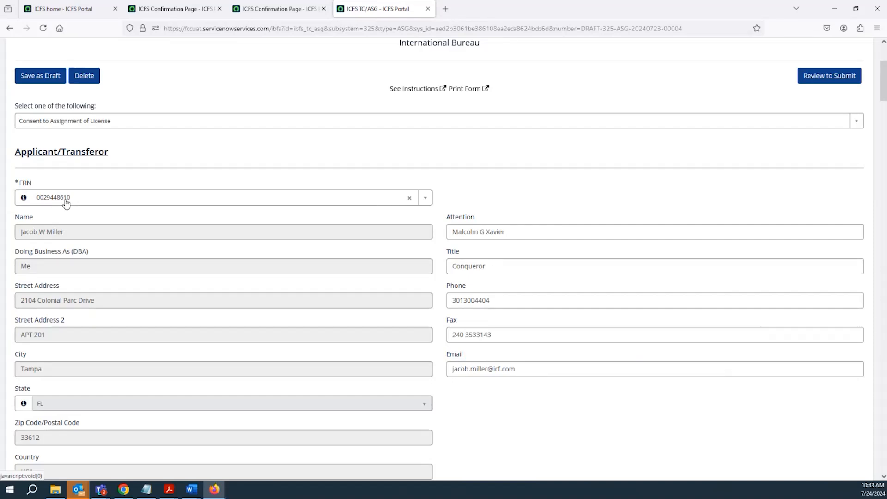
{"action": "scroll", "coordinate": [97, 342], "scroll_direction": "down", "scroll_amount": 6}
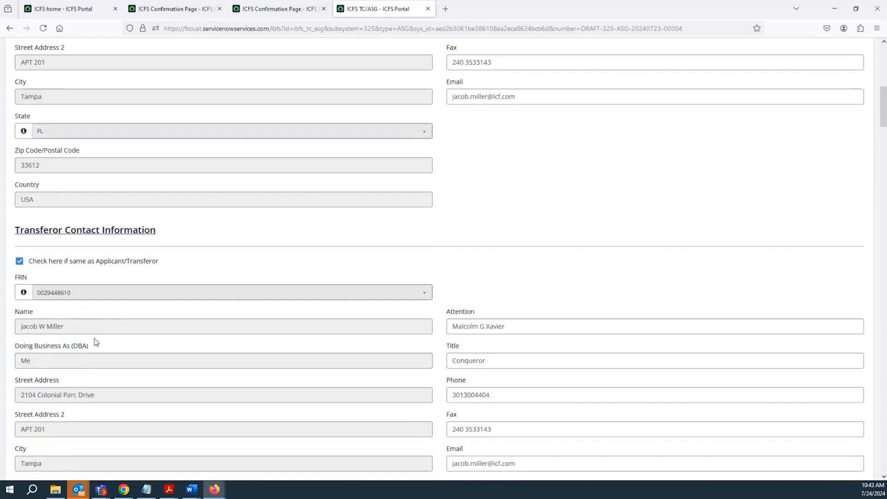
{"action": "scroll", "coordinate": [96, 342], "scroll_direction": "down", "scroll_amount": 8}
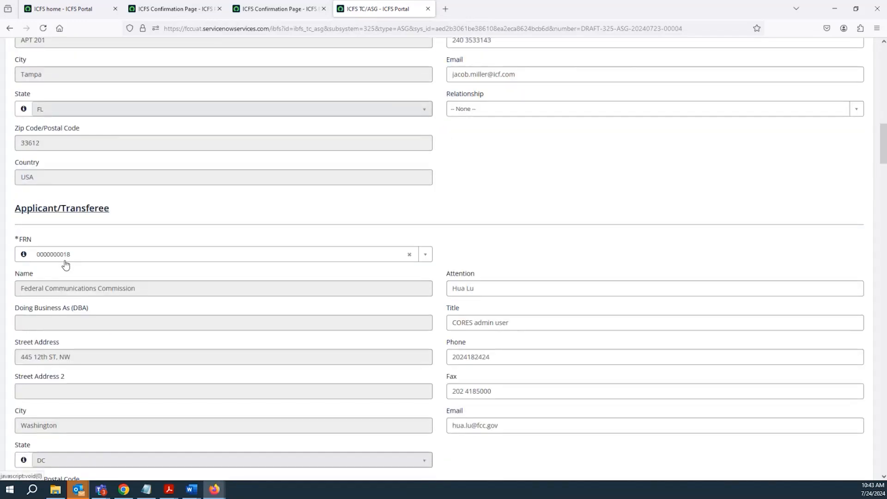
{"action": "scroll", "coordinate": [202, 289], "scroll_direction": "down", "scroll_amount": 3}
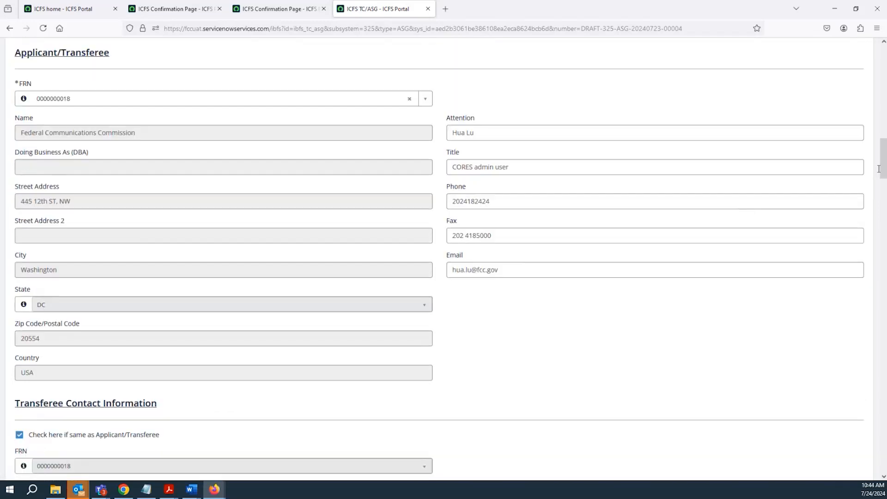
{"action": "left_click_drag", "start_coordinate": [883, 169], "coordinate": [872, 389]}
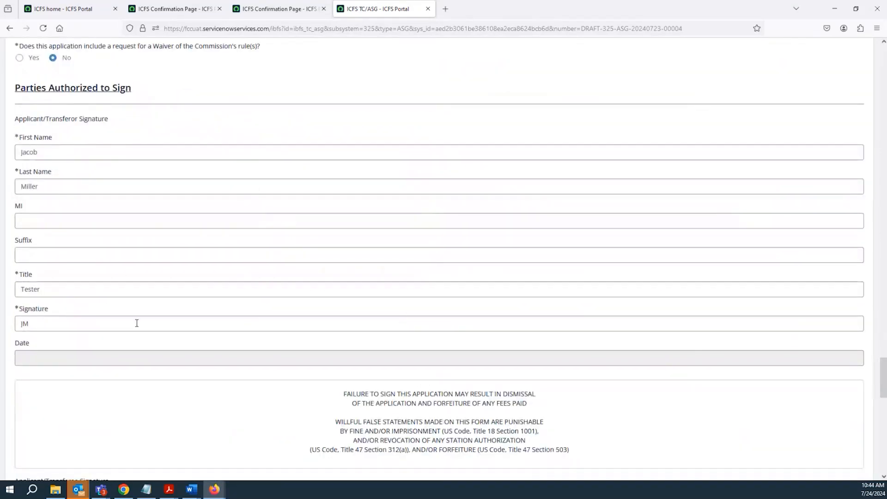
{"action": "double_click", "coordinate": [96, 321]}
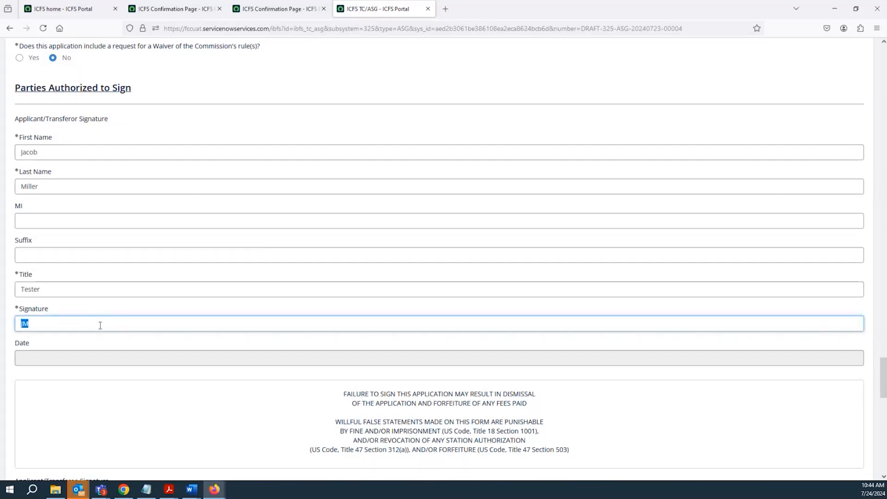
{"action": "double_click", "coordinate": [80, 152]}
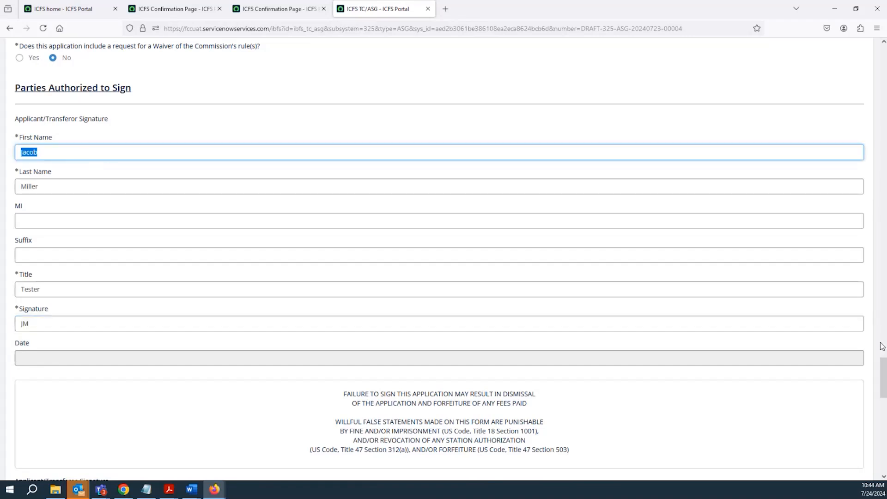
- Check the Applicant/Transferor details against the transferor signature block, and examine the first and last name fields under Applicant/Transferee Signature
{"action": "left_click_drag", "start_coordinate": [883, 376], "coordinate": [860, 80]}
{"action": "scroll", "coordinate": [859, 82], "scroll_direction": "down", "scroll_amount": 3}
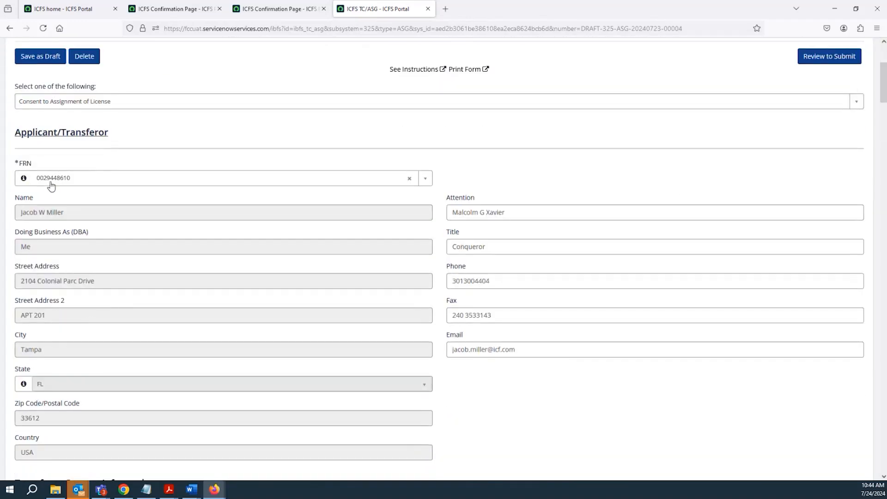
{"action": "scroll", "coordinate": [134, 257], "scroll_direction": "down", "scroll_amount": 15}
{"action": "scroll", "coordinate": [101, 254], "scroll_direction": "down", "scroll_amount": 20}
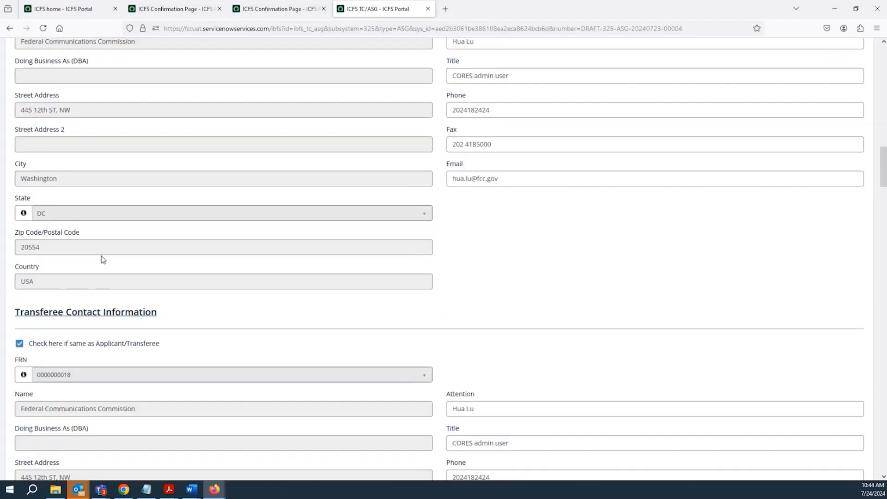
{"action": "scroll", "coordinate": [97, 262], "scroll_direction": "down", "scroll_amount": 20}
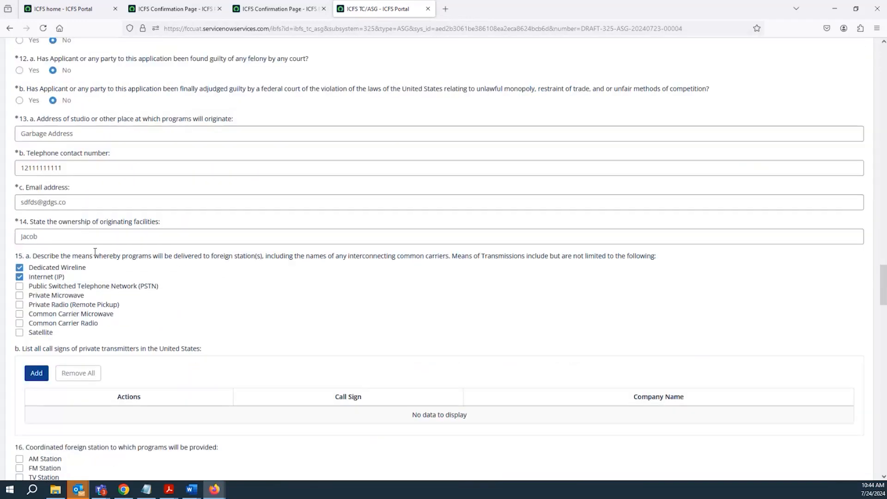
{"action": "scroll", "coordinate": [90, 259], "scroll_direction": "down", "scroll_amount": 4}
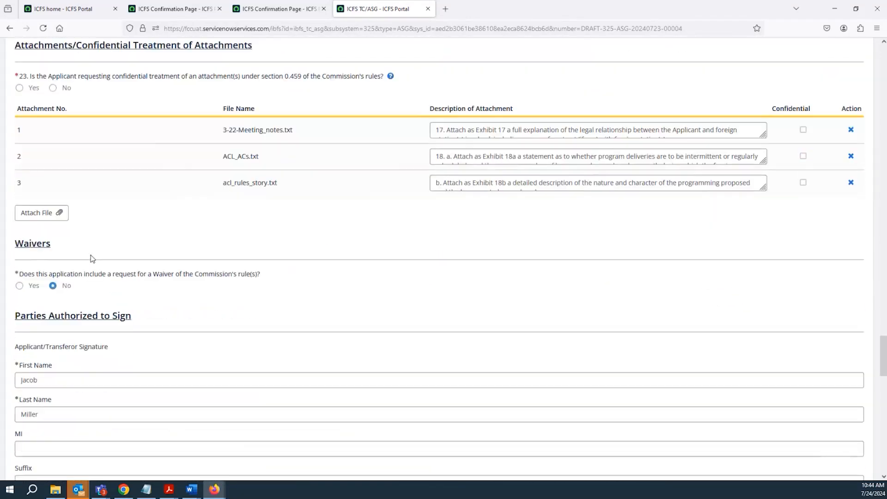
{"action": "scroll", "coordinate": [92, 263], "scroll_direction": "down", "scroll_amount": 3}
{"action": "scroll", "coordinate": [83, 264], "scroll_direction": "down", "scroll_amount": 2}
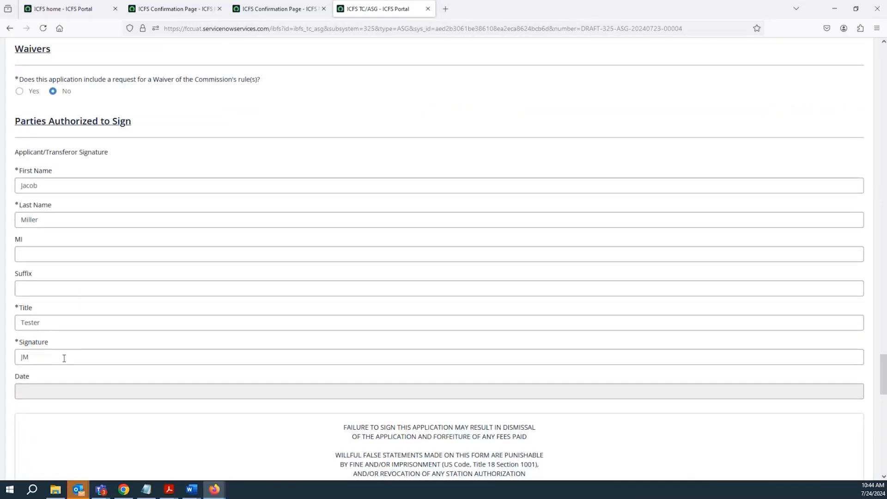
{"action": "scroll", "coordinate": [121, 265], "scroll_direction": "down", "scroll_amount": 9}
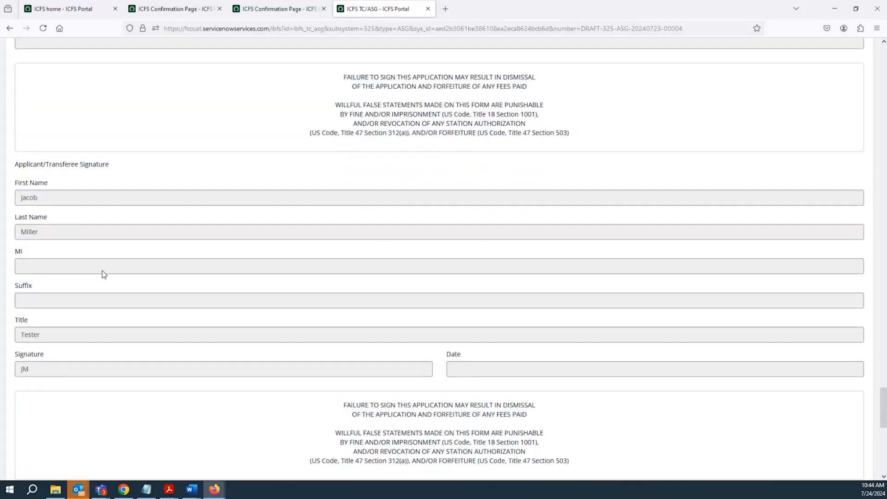
{"action": "double_click", "coordinate": [43, 201]}
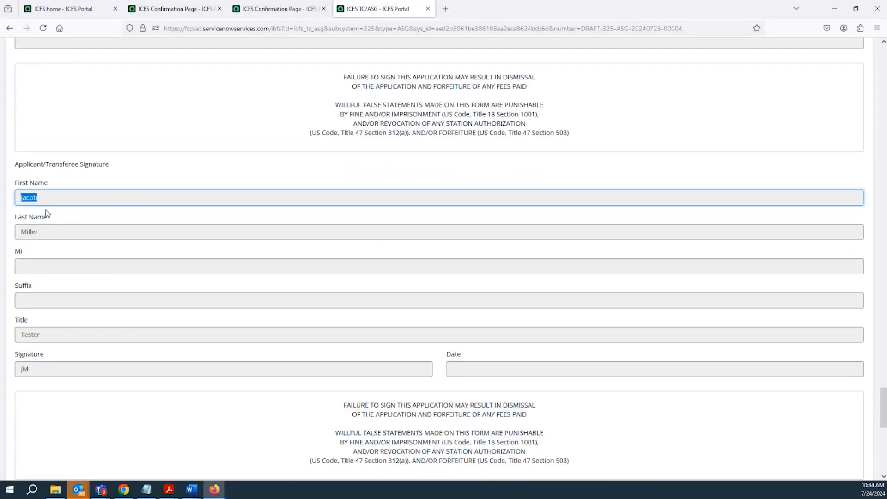
{"action": "double_click", "coordinate": [56, 234]}
- Check the Transferee Contact Information against the name, title and signature fields of the Applicant/Transferee Signature block
{"action": "scroll", "coordinate": [786, 345], "scroll_direction": "up", "scroll_amount": 20}
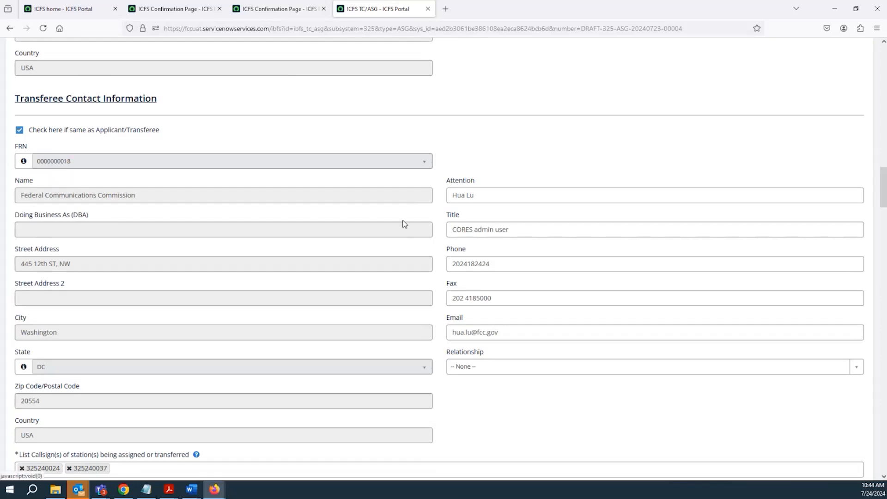
{"action": "left_click_drag", "start_coordinate": [881, 193], "coordinate": [875, 407]}
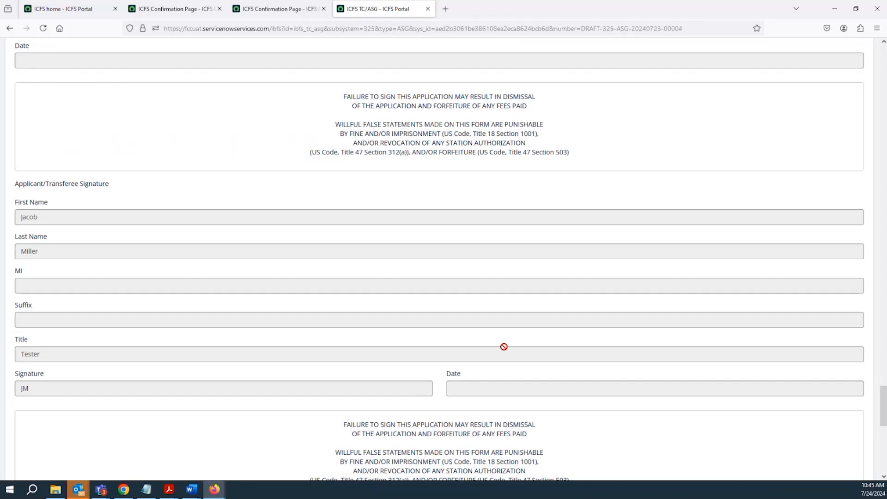
{"action": "left_click", "coordinate": [62, 215]}
{"action": "double_click", "coordinate": [63, 218]}
{"action": "double_click", "coordinate": [72, 251]}
{"action": "left_click", "coordinate": [72, 354]}
{"action": "double_click", "coordinate": [73, 355]}
{"action": "left_click", "coordinate": [70, 390]}
{"action": "double_click", "coordinate": [70, 389]}
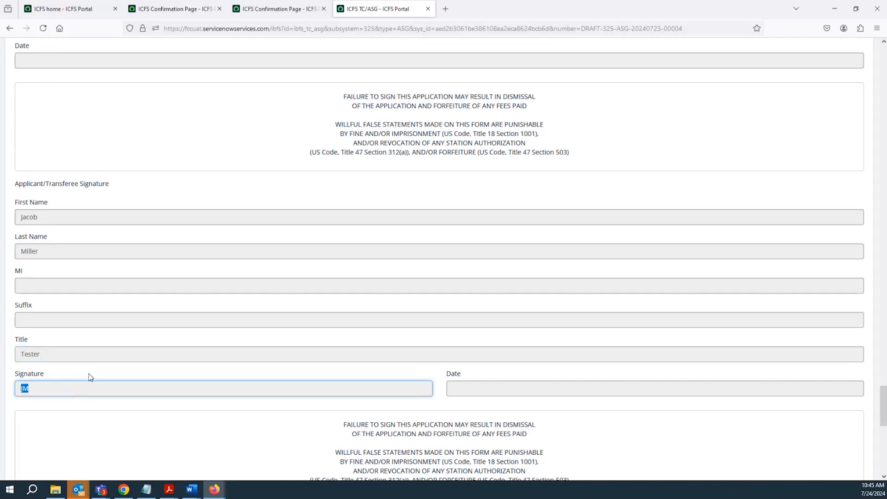
- Go to the unanswered required question 23 and answer No to requesting confidential treatment of attachments
{"action": "scroll", "coordinate": [111, 278], "scroll_direction": "down", "scroll_amount": 1}
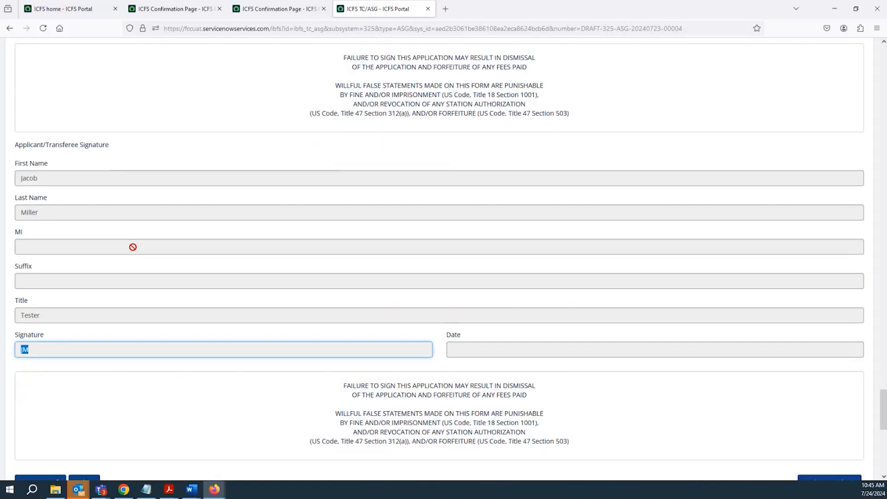
{"action": "scroll", "coordinate": [134, 283], "scroll_direction": "down", "scroll_amount": 2}
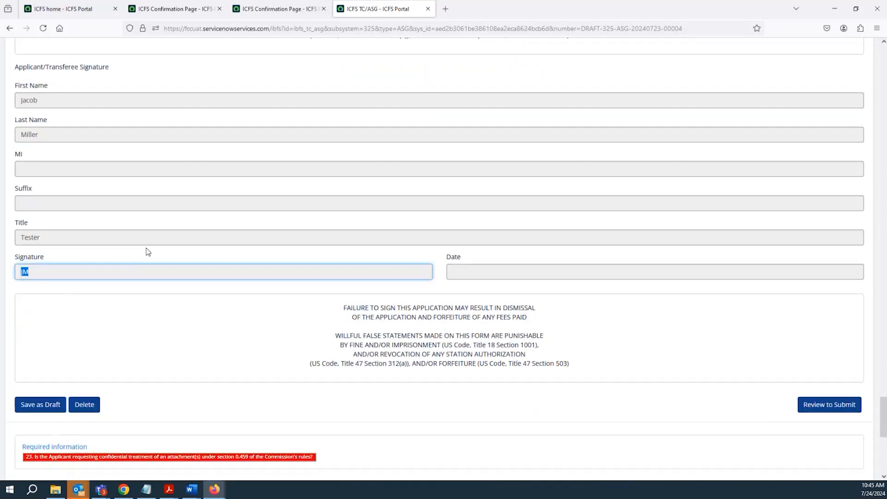
{"action": "scroll", "coordinate": [279, 337], "scroll_direction": "down", "scroll_amount": 2}
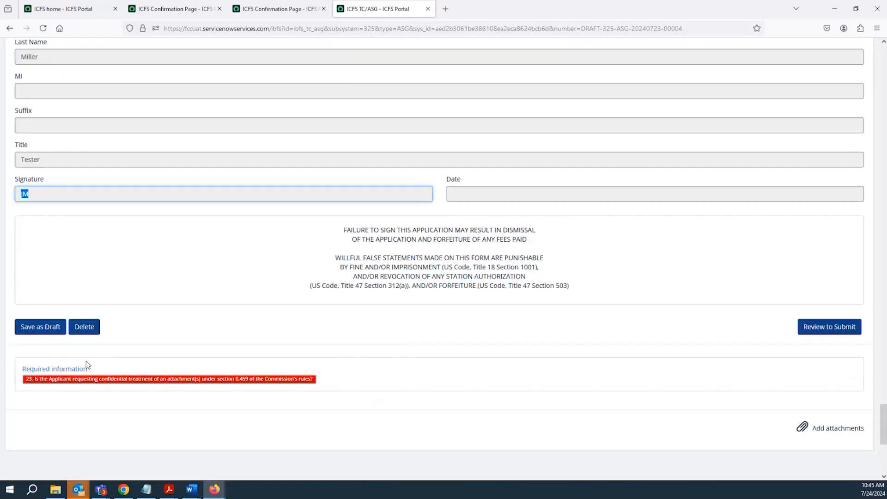
{"action": "left_click", "coordinate": [74, 380]}
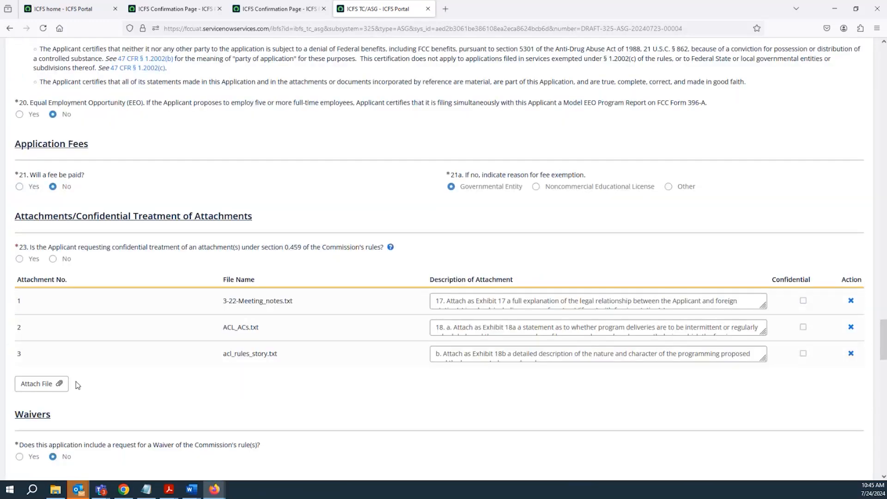
{"action": "left_click", "coordinate": [51, 260]}
- Send the completed draft assignment application to review for submission
{"action": "scroll", "coordinate": [138, 419], "scroll_direction": "down", "scroll_amount": 6}
{"action": "scroll", "coordinate": [717, 375], "scroll_direction": "down", "scroll_amount": 17}
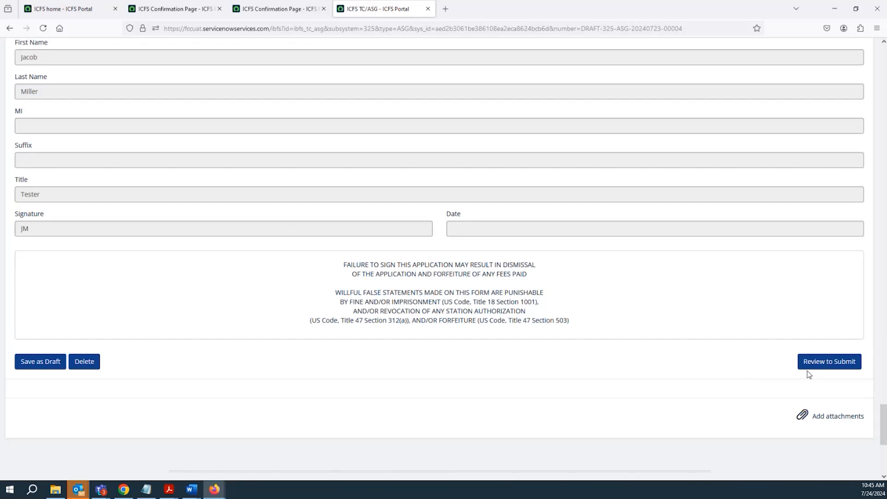
{"action": "left_click", "coordinate": [809, 364]}
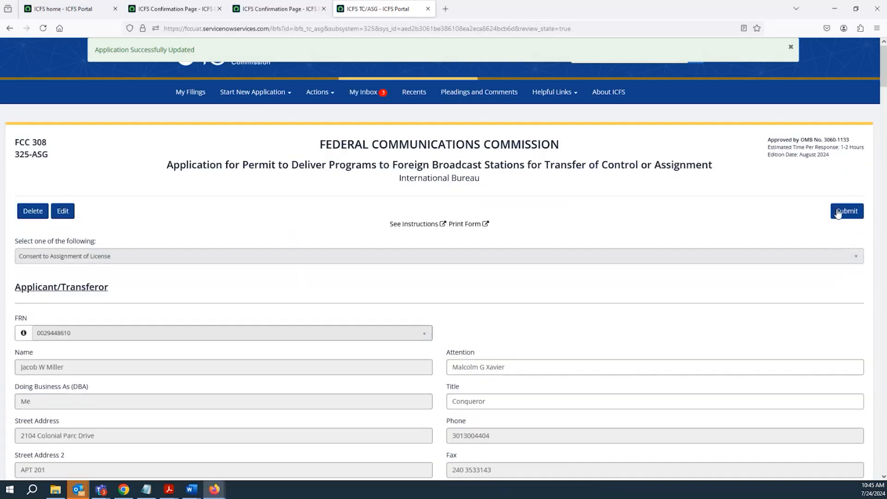
- Submit the reviewed assignment application, confirm the submission, and highlight its file number on the confirmation page
{"action": "left_click", "coordinate": [853, 212]}
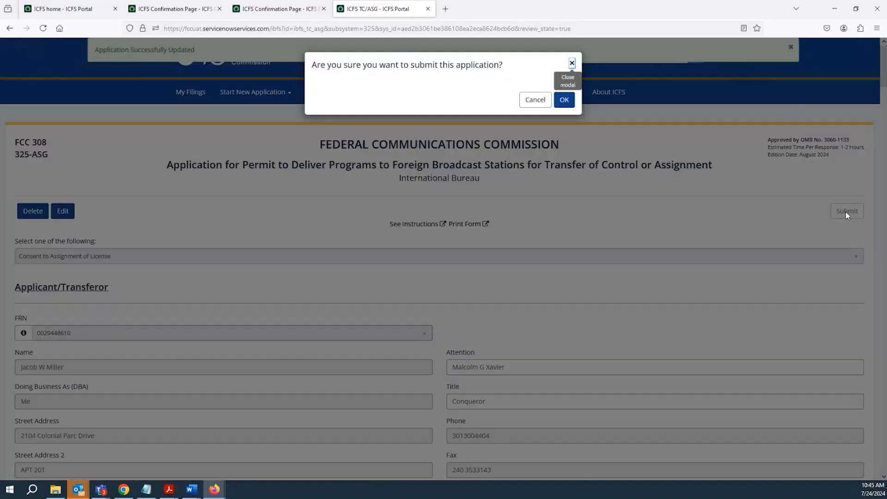
{"action": "left_click", "coordinate": [564, 100]}
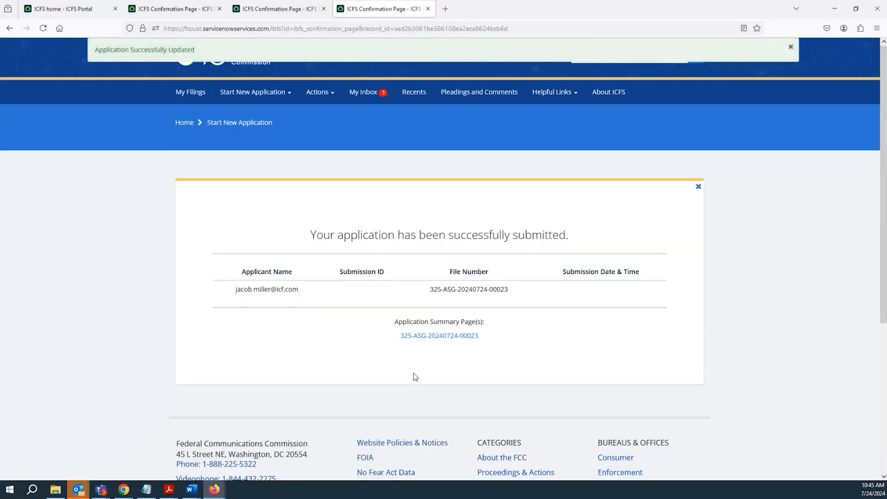
{"action": "left_click_drag", "start_coordinate": [432, 290], "coordinate": [511, 303]}
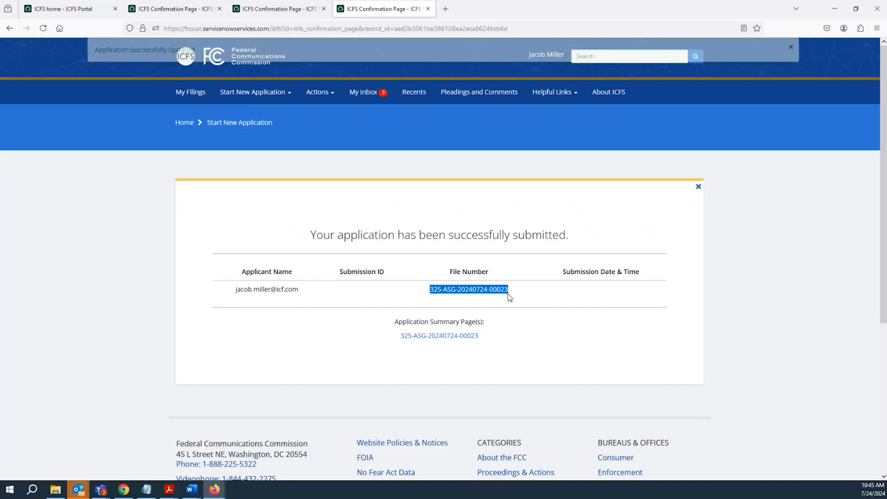
{"action": "left_click", "coordinate": [509, 295]}
{"action": "left_click_drag", "start_coordinate": [511, 291], "coordinate": [447, 301]}
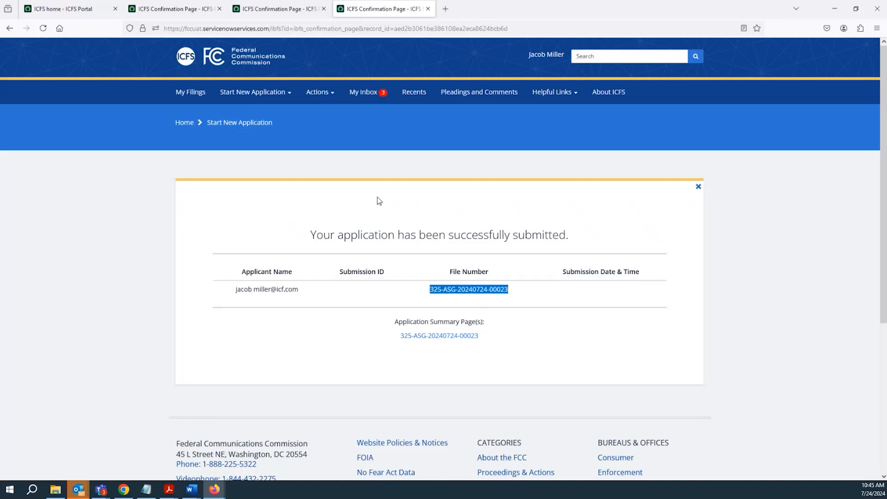
- Open the Consummate action and examine the list of transfers and assignments pending consummation
{"action": "left_click", "coordinate": [320, 95]}
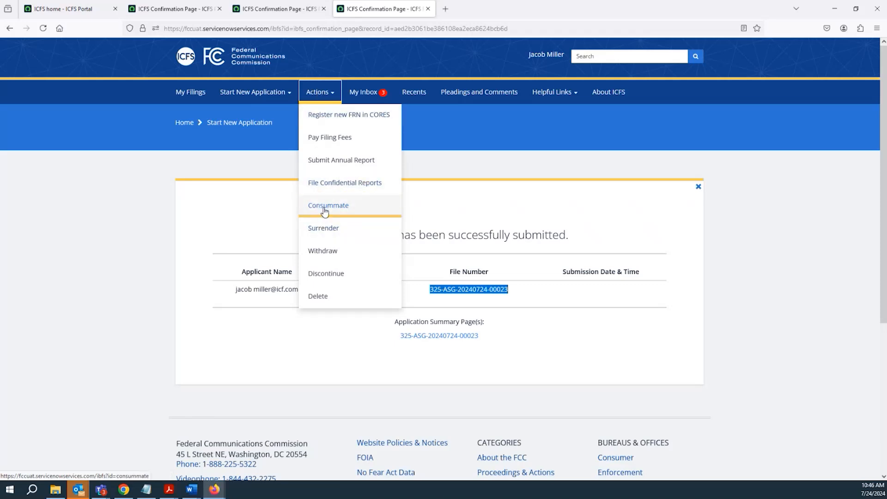
{"action": "left_click", "coordinate": [325, 208]}
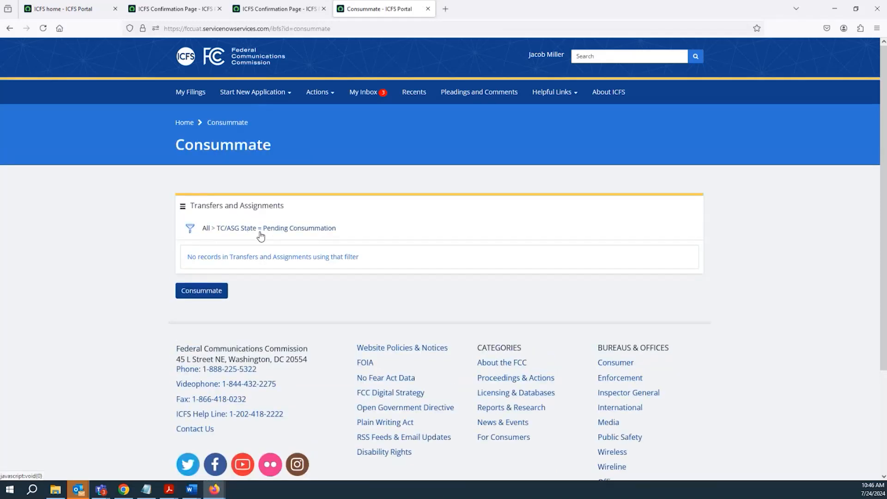
{"action": "triple_click", "coordinate": [250, 260]}
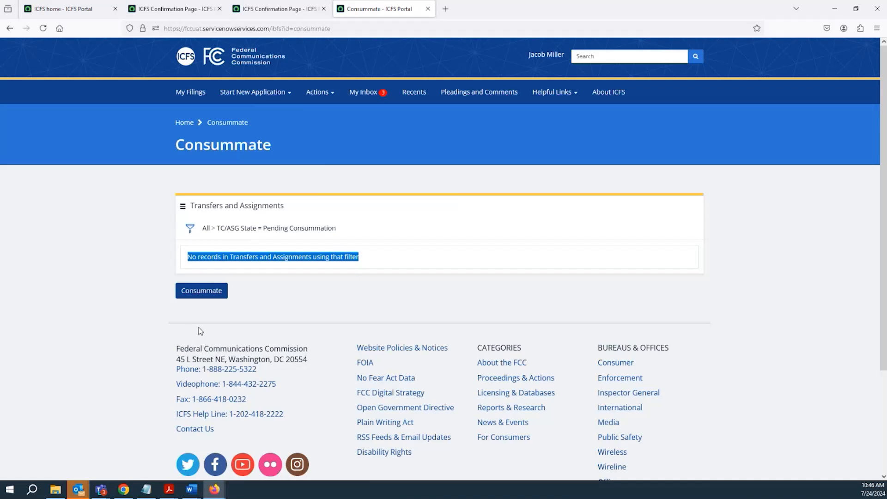
{"action": "left_click", "coordinate": [220, 258]}
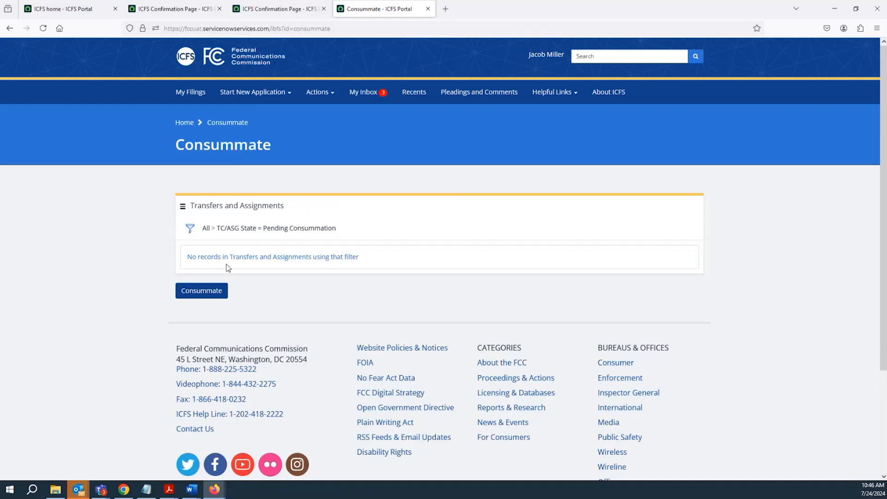
{"action": "triple_click", "coordinate": [252, 257]}
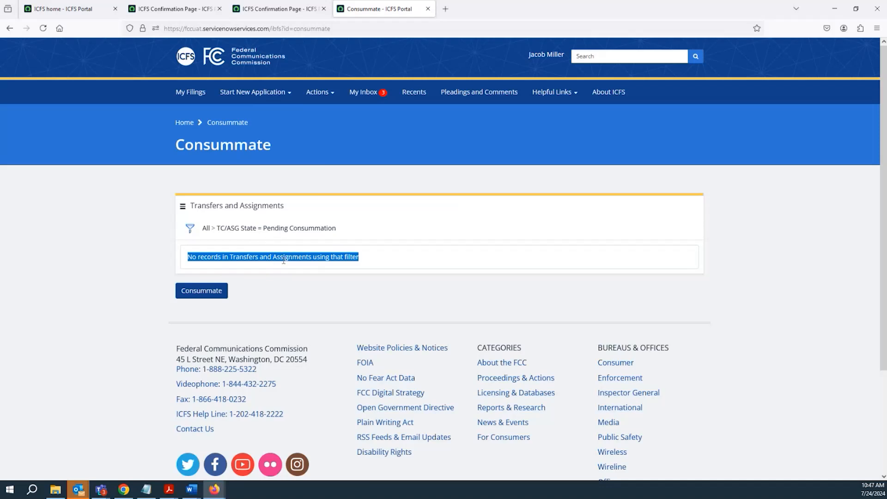
- Open the filing fee payment list and send the Demo 325 AMD, Demo 325 and IP-508 test1 applications to CORES for payment
{"action": "left_click", "coordinate": [253, 95]}
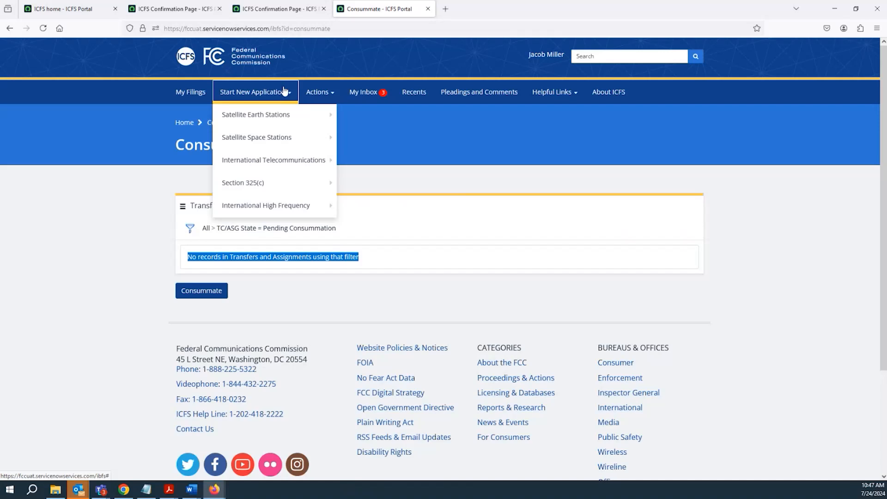
{"action": "left_click", "coordinate": [321, 93]}
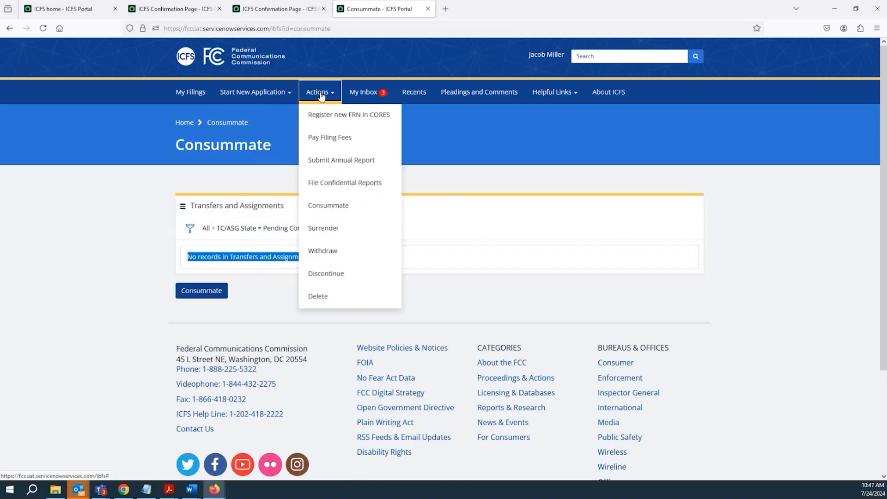
{"action": "left_click", "coordinate": [332, 138]}
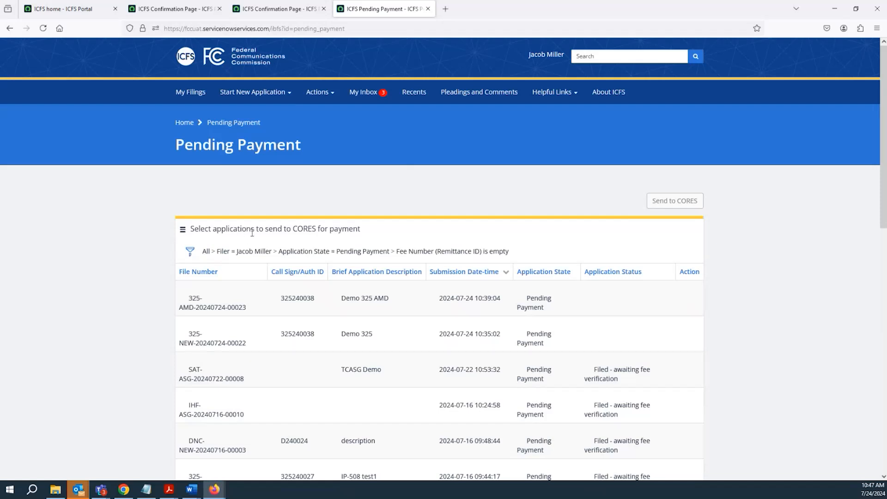
{"action": "left_click", "coordinate": [258, 344]}
{"action": "left_click", "coordinate": [260, 314]}
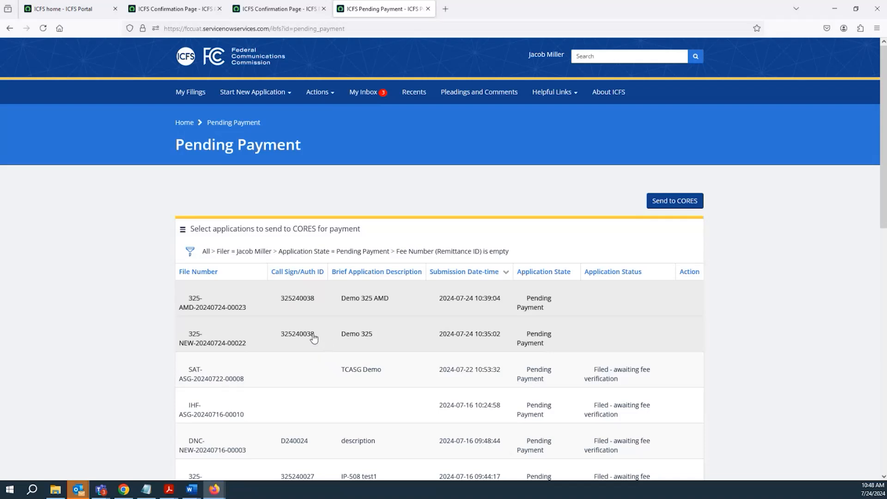
{"action": "scroll", "coordinate": [310, 339], "scroll_direction": "down", "scroll_amount": 3}
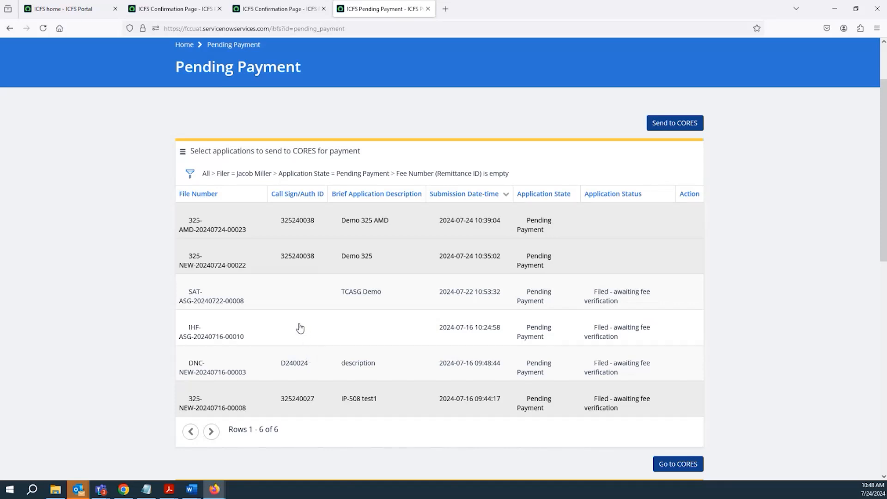
{"action": "scroll", "coordinate": [297, 323], "scroll_direction": "down", "scroll_amount": 4}
{"action": "scroll", "coordinate": [277, 370], "scroll_direction": "down", "scroll_amount": 1}
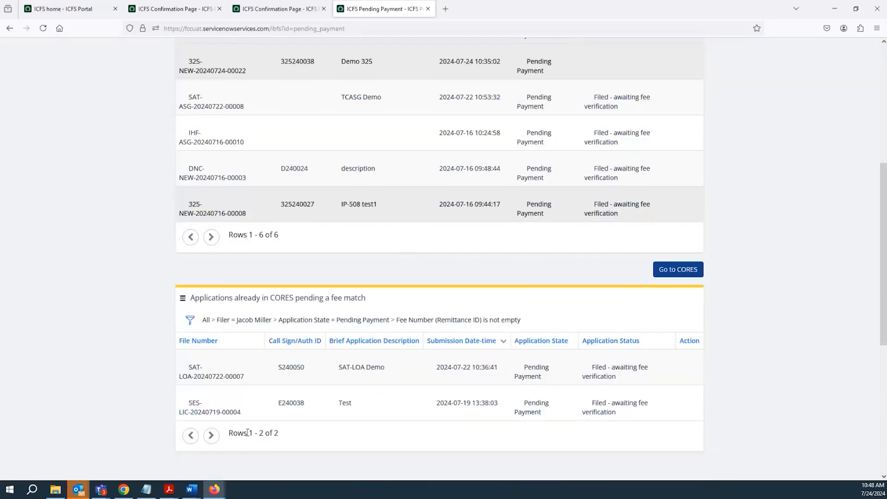
{"action": "scroll", "coordinate": [263, 388], "scroll_direction": "up", "scroll_amount": 2}
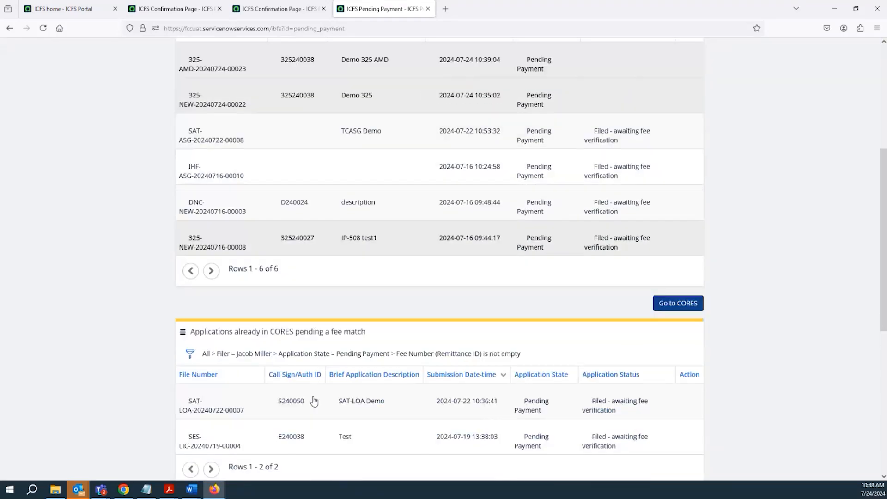
{"action": "scroll", "coordinate": [322, 404], "scroll_direction": "up", "scroll_amount": 5}
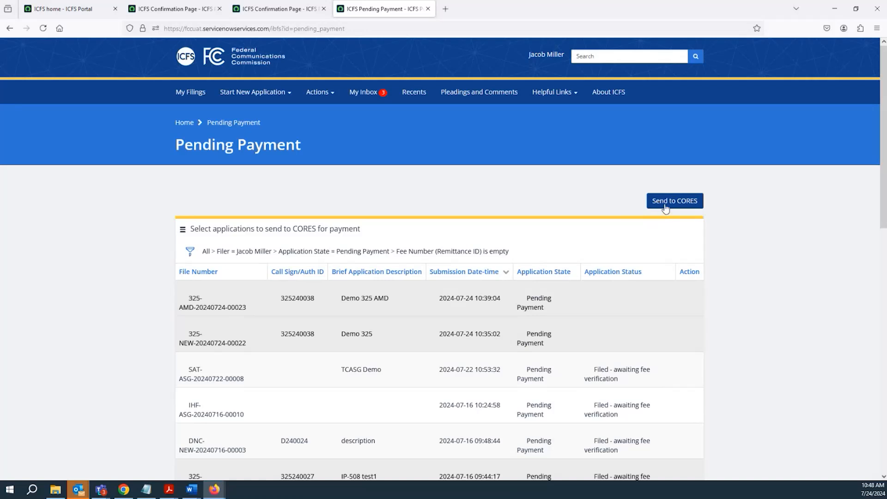
{"action": "left_click", "coordinate": [664, 206]}
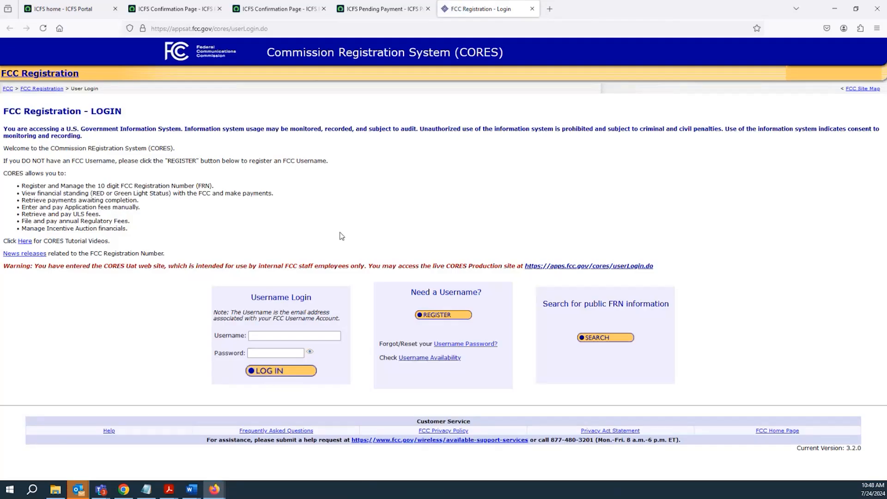
- Point out the Username and Password fields on the CORES login page
{"action": "left_click", "coordinate": [280, 334]}
{"action": "left_click", "coordinate": [283, 335]}
{"action": "left_click", "coordinate": [279, 352]}
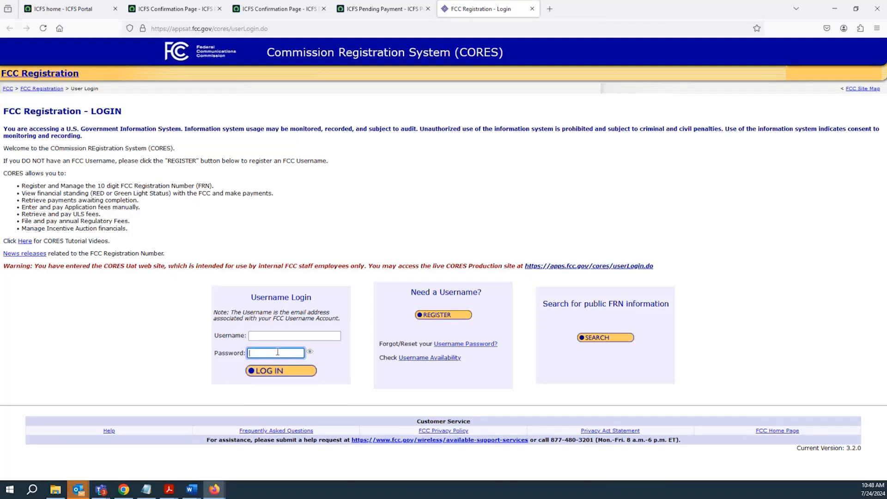
- Return to the ICFS Pending Payment page and review the applications already in CORES pending a fee match
{"action": "left_click", "coordinate": [350, 8]}
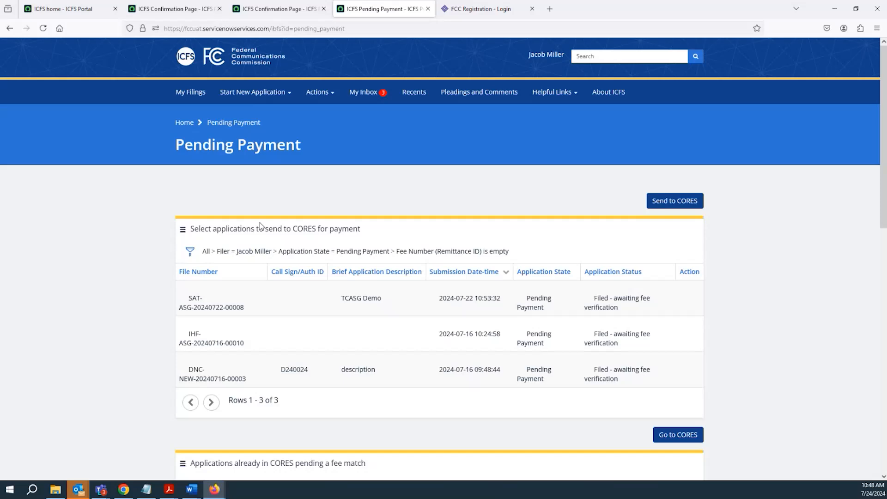
{"action": "scroll", "coordinate": [295, 305], "scroll_direction": "down", "scroll_amount": 4}
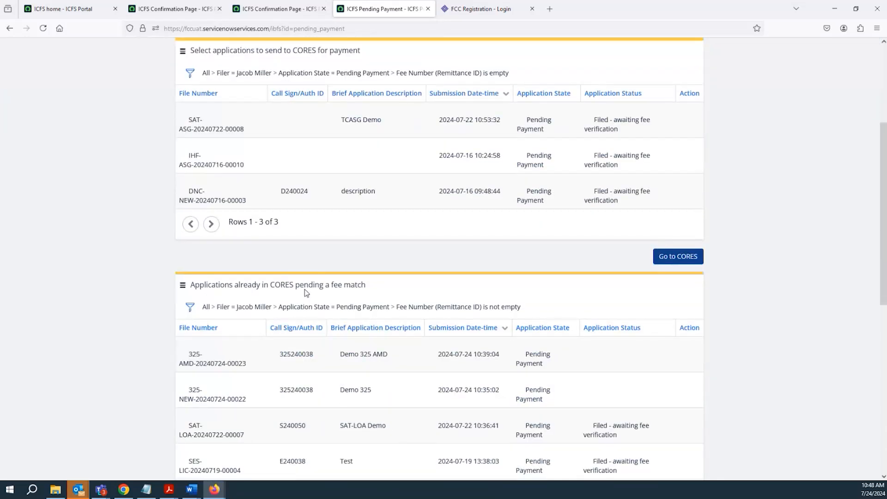
{"action": "scroll", "coordinate": [305, 290], "scroll_direction": "down", "scroll_amount": 1}
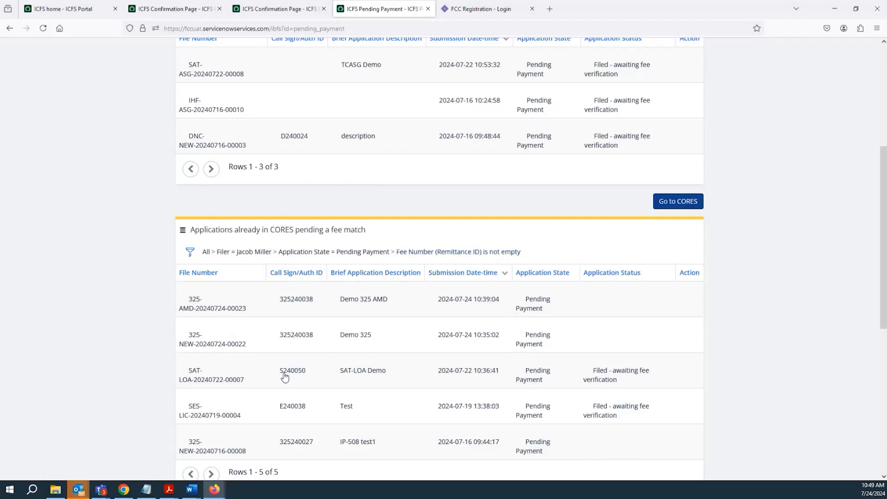
{"action": "scroll", "coordinate": [265, 381], "scroll_direction": "down", "scroll_amount": 1}
{"action": "scroll", "coordinate": [263, 382], "scroll_direction": "up", "scroll_amount": 2}
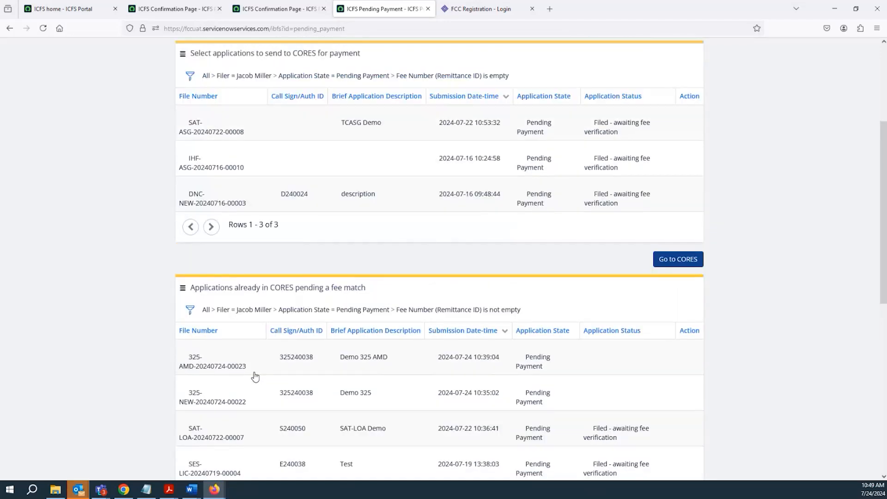
{"action": "scroll", "coordinate": [255, 377], "scroll_direction": "up", "scroll_amount": 4}
- Open the IP-508 test1 application from the Pending Payments list in My Filings and launch its payment in CORES, closing one CORES login page
{"action": "left_click", "coordinate": [193, 95]}
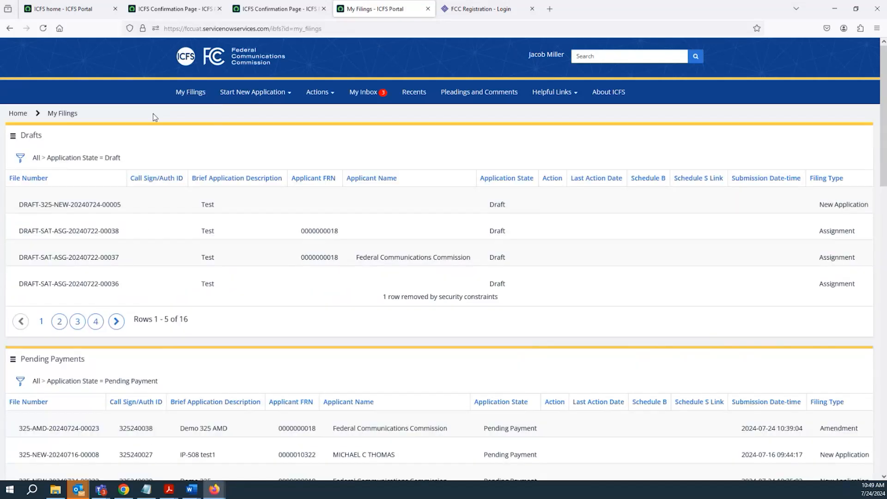
{"action": "scroll", "coordinate": [142, 210], "scroll_direction": "down", "scroll_amount": 3}
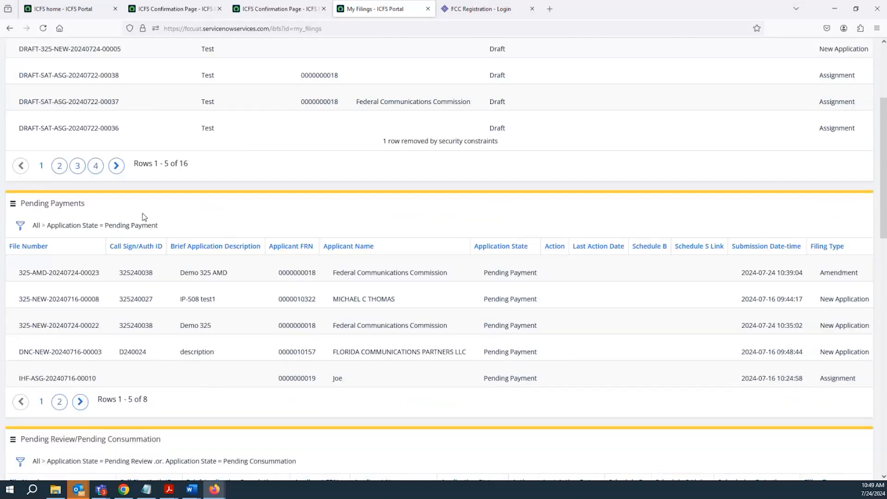
{"action": "scroll", "coordinate": [138, 256], "scroll_direction": "down", "scroll_amount": 1}
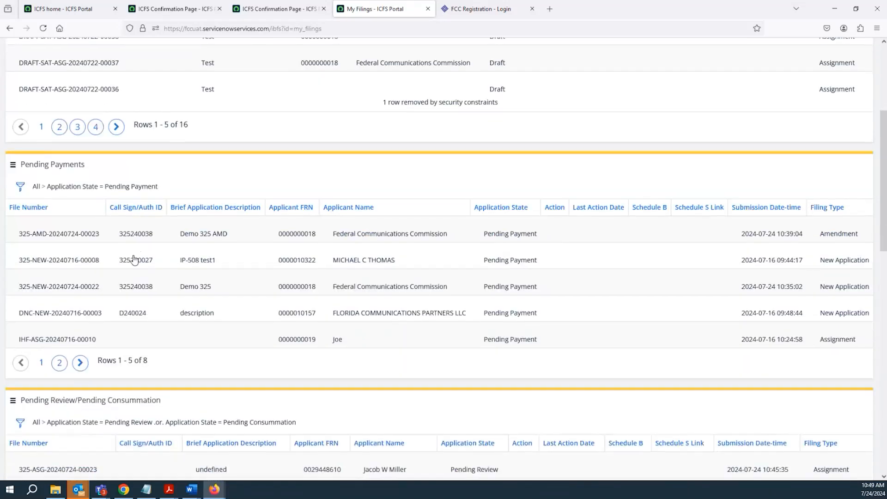
{"action": "left_click", "coordinate": [79, 260]}
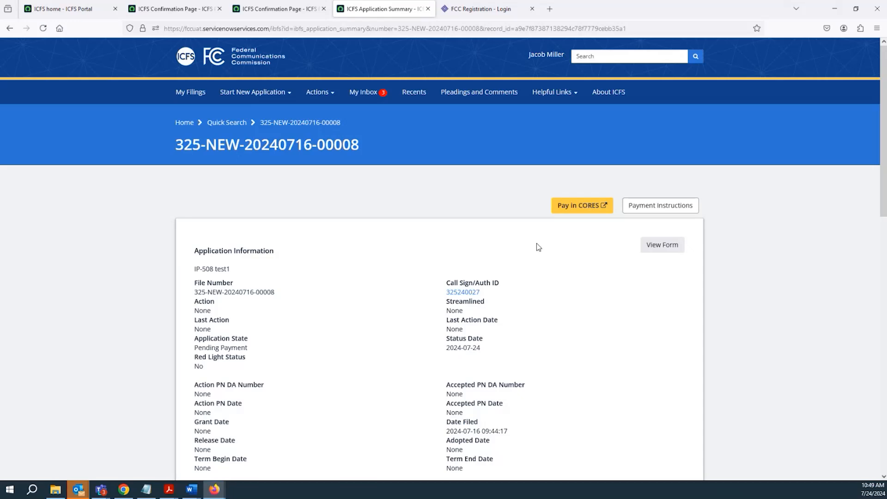
{"action": "left_click", "coordinate": [569, 207]}
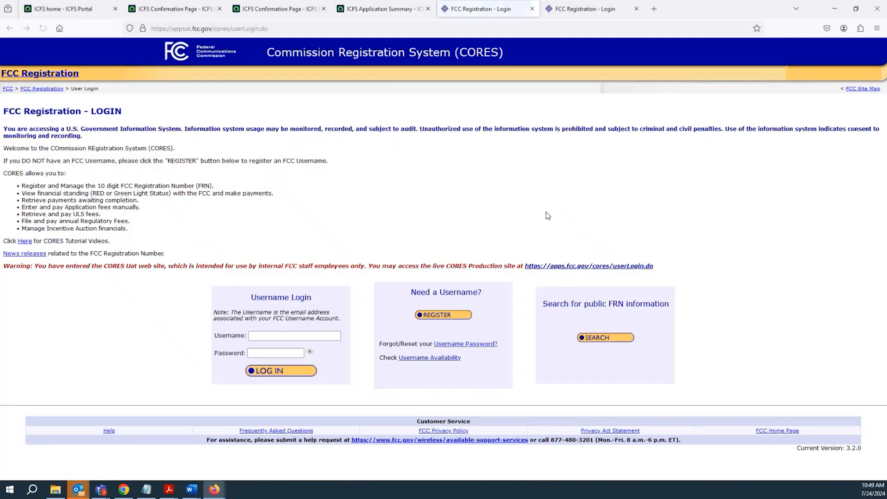
{"action": "left_click", "coordinate": [532, 8]}
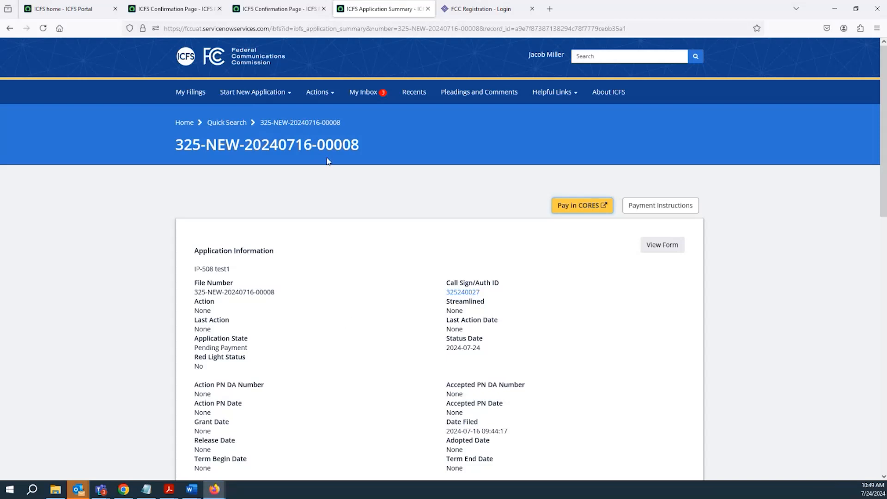
- Return to My Filings, and check the 325 Subsystem demo outline slide in the TPSS-IBFS 325 presentation before switching back to ICFS
{"action": "left_click", "coordinate": [195, 94]}
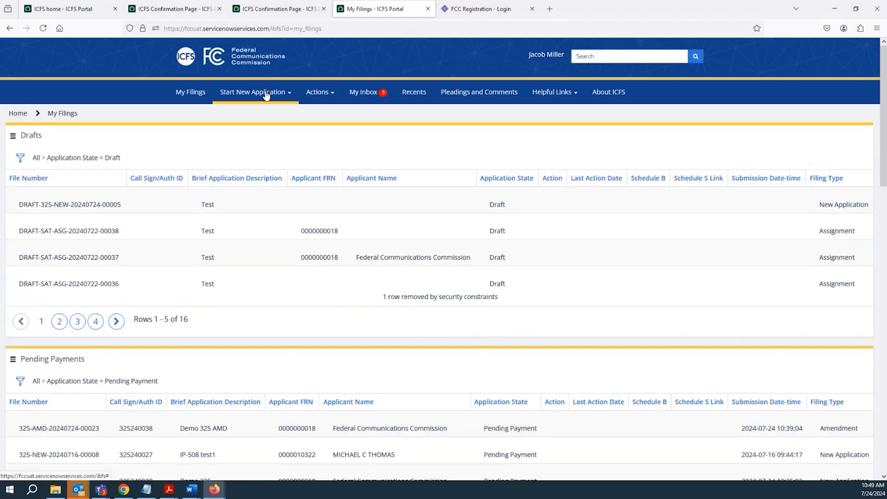
{"action": "left_click", "coordinate": [834, 9]}
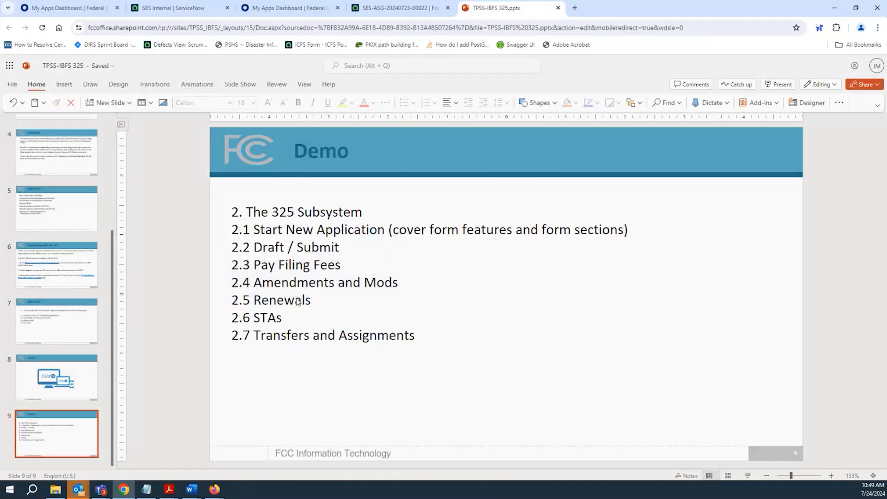
{"action": "mouse_move", "coordinate": [217, 494]}
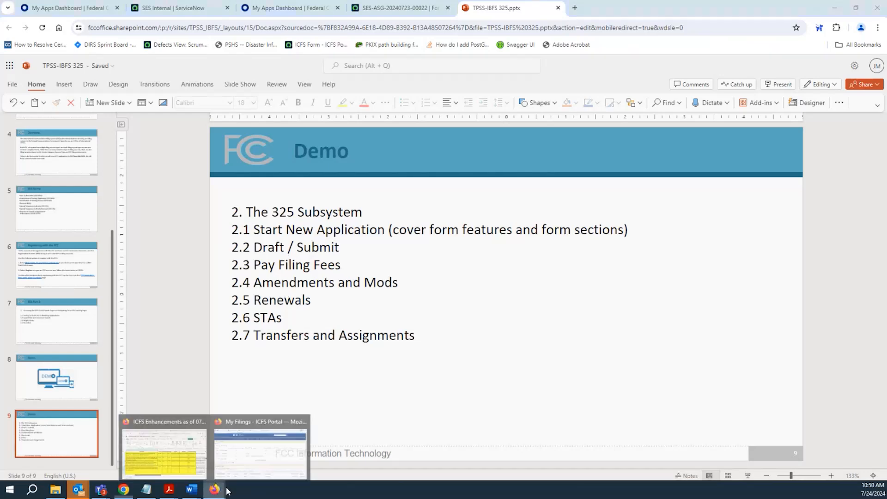
{"action": "left_click", "coordinate": [256, 464]}
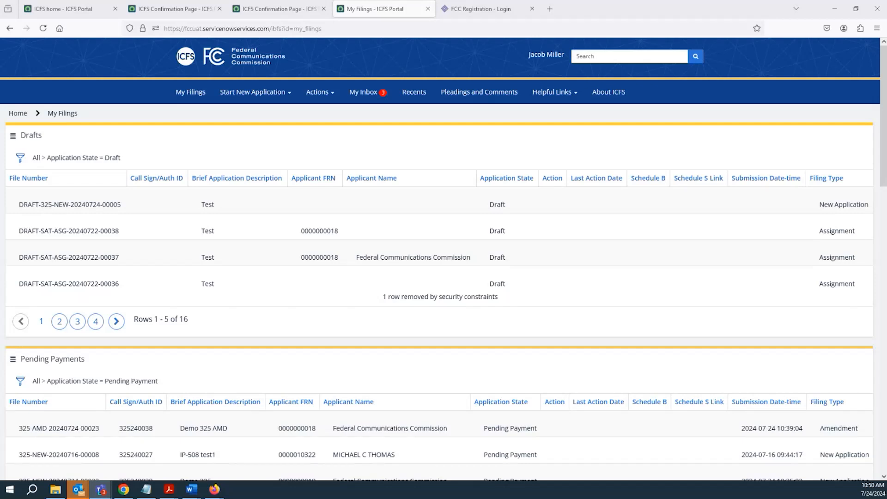
- Open My Inbox in the ICFS portal
{"action": "left_click", "coordinate": [364, 94]}
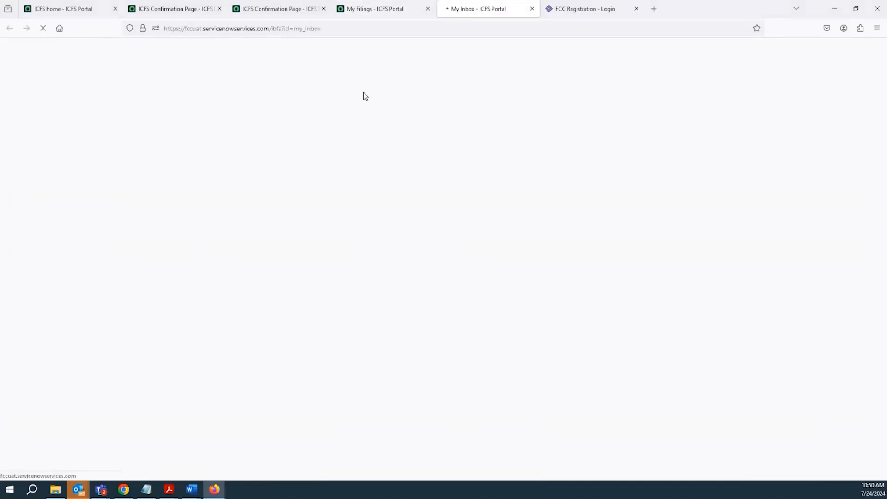